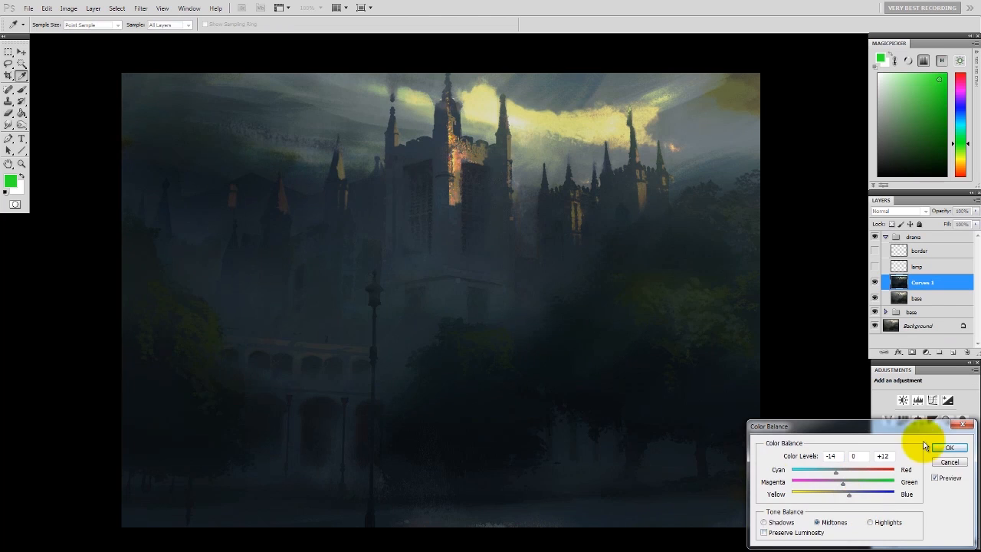
# - Cover the bright yellow clouds behind the castle towers with a muted gray sampled from the sky
pyautogui.keyDown('alt'); pyautogui.click(561, 149); pyautogui.keyUp('alt')
pyautogui.moveTo(553, 101); pyautogui.dragTo(479, 111)
pyautogui.moveTo(670, 90); pyautogui.dragTo(567, 119)
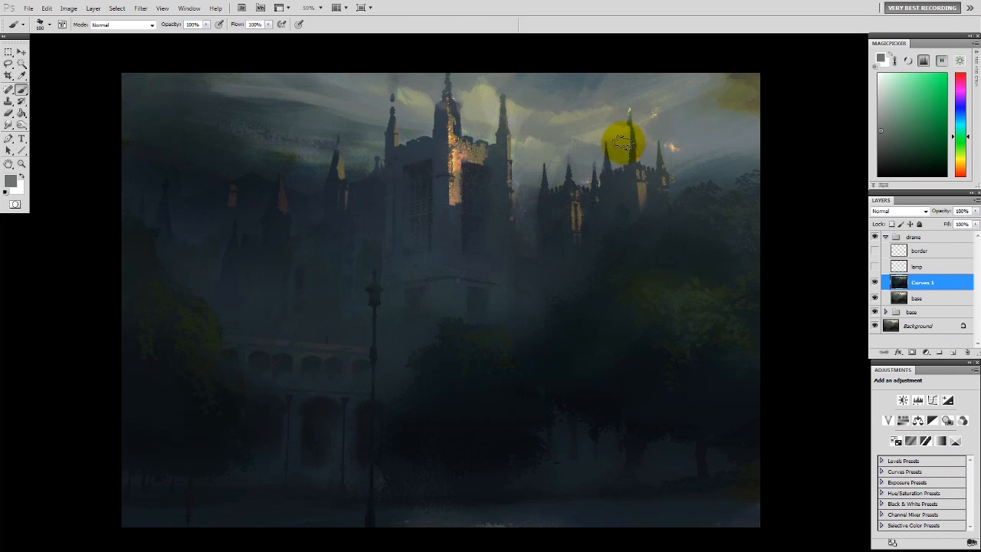
pyautogui.moveTo(483, 95); pyautogui.dragTo(521, 142)
pyautogui.moveTo(605, 115); pyautogui.dragTo(650, 99)
pyautogui.keyDown('alt'); pyautogui.click(265, 146); pyautogui.keyUp('alt')
pyautogui.moveTo(261, 82); pyautogui.dragTo(288, 145)
pyautogui.moveTo(328, 80); pyautogui.dragTo(325, 153)
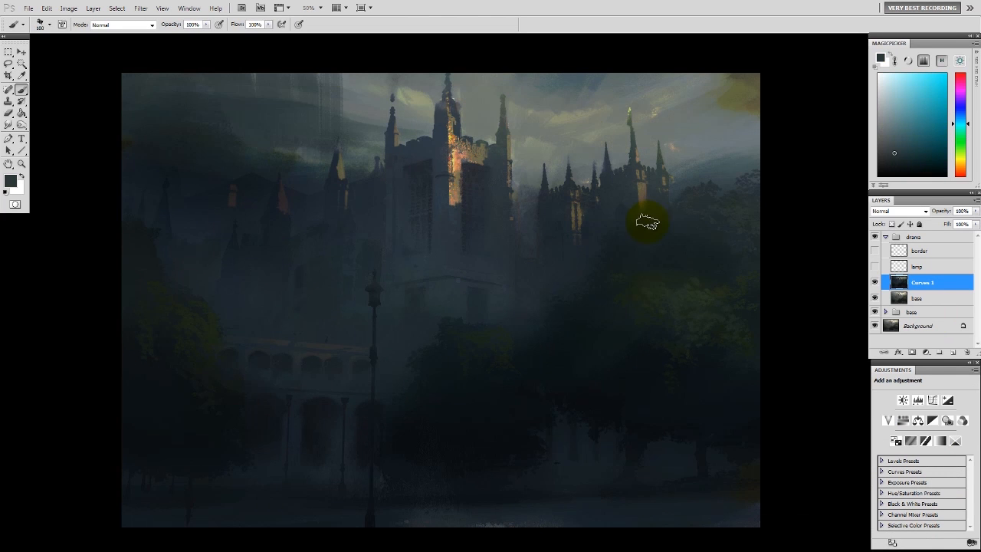
pyautogui.moveTo(485, 79); pyautogui.dragTo(506, 158)
pyautogui.moveTo(535, 82); pyautogui.dragTo(519, 173)
pyautogui.moveTo(569, 79); pyautogui.dragTo(538, 173)
pyautogui.hotkey('ctrl', 'z')
pyautogui.press(']')
pyautogui.press(']')
pyautogui.press(']')
pyautogui.press(']')
pyautogui.press(']')
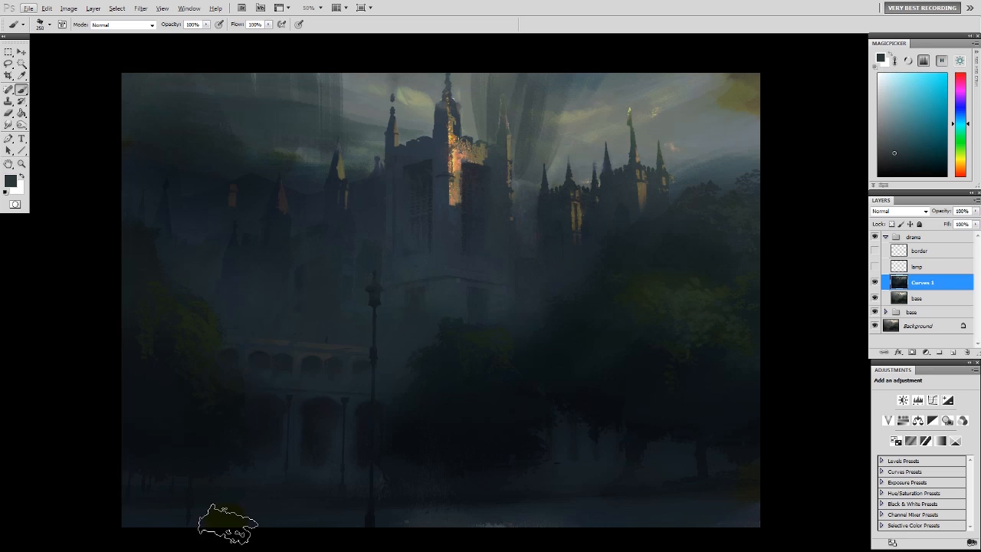
pyautogui.hotkey('ctrl', 'z')
pyautogui.hotkey('ctrl', 'z')
pyautogui.hotkey('ctrl', 'z')
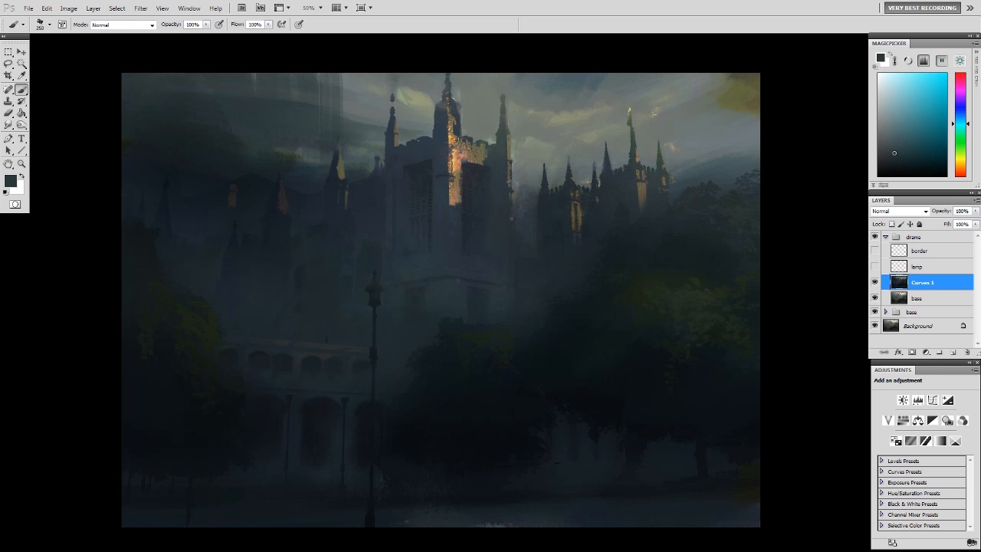
# - Create a new layer above Curves 1 and paint muted blue across the sky around the right-hand towers
pyautogui.hotkey('ctrl', 'shift', 'alt', 'n')
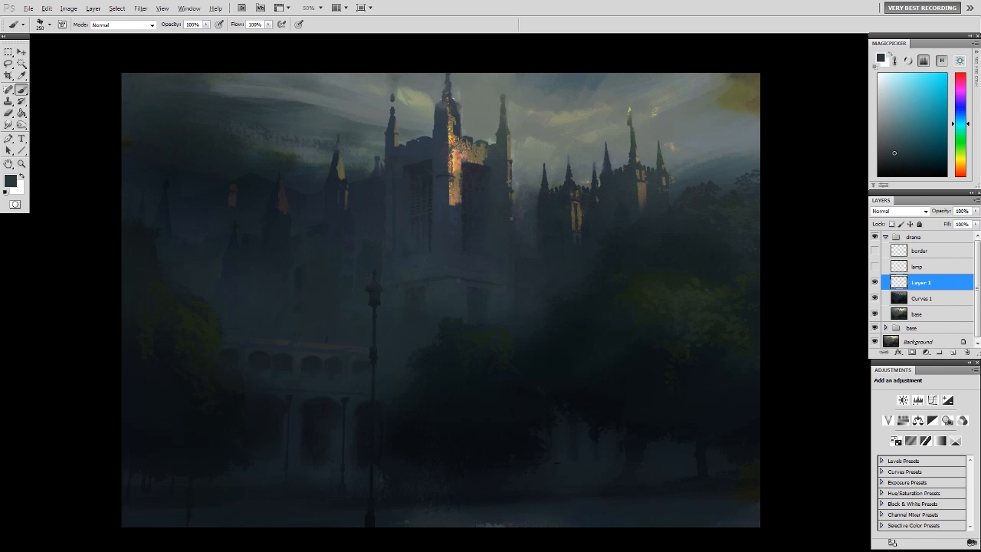
pyautogui.click(961, 116)
pyautogui.click(909, 135)
pyautogui.moveTo(485, 156); pyautogui.dragTo(498, 86)
pyautogui.moveTo(535, 88); pyautogui.dragTo(526, 219)
pyautogui.moveTo(555, 156); pyautogui.dragTo(663, 142)
pyautogui.moveTo(735, 96); pyautogui.dragTo(661, 150)
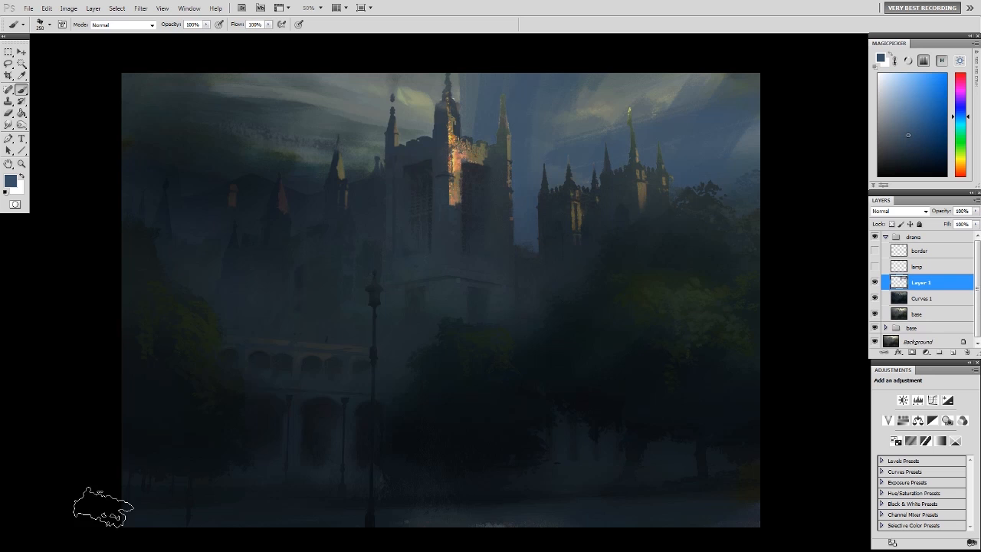
# - Paint dark storm-cloud strokes across the left part of the sky with sampled dark tones
pyautogui.keyDown('alt'); pyautogui.click(206, 291); pyautogui.keyUp('alt')
pyautogui.moveTo(325, 92); pyautogui.dragTo(321, 153)
pyautogui.moveTo(382, 92); pyautogui.dragTo(375, 154)
pyautogui.hotkey('ctrl', 'z')
pyautogui.keyDown('alt'); pyautogui.click(211, 171); pyautogui.keyUp('alt')
pyautogui.moveTo(246, 115)
pyautogui.mouseDown()
pyautogui.moveTo(211, 171)
pyautogui.moveTo(269, 145)
pyautogui.mouseUp()
pyautogui.moveTo(229, 103); pyautogui.dragTo(198, 138)
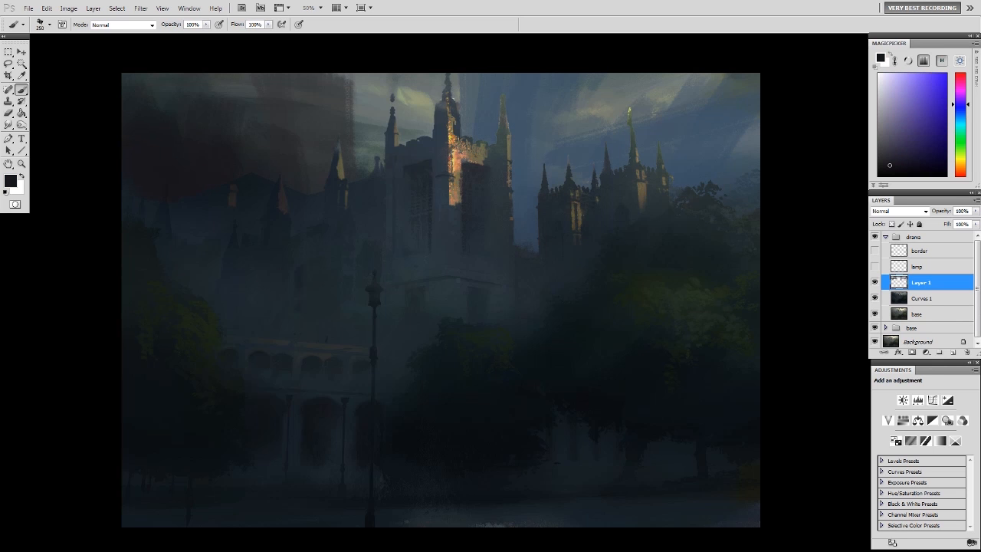
# - Paint muted brown and gray cloud strokes in the sky around the left side of the main tower
pyautogui.click(961, 167)
pyautogui.click(906, 112)
pyautogui.moveTo(393, 89); pyautogui.dragTo(396, 136)
pyautogui.moveTo(466, 83); pyautogui.dragTo(465, 126)
pyautogui.click(879, 136)
pyautogui.moveTo(385, 86); pyautogui.dragTo(382, 126)
pyautogui.moveTo(358, 129); pyautogui.dragTo(354, 176)
pyautogui.moveTo(420, 69); pyautogui.dragTo(424, 124)
pyautogui.keyDown('alt'); pyautogui.click(314, 130); pyautogui.keyUp('alt')
pyautogui.moveTo(343, 172); pyautogui.dragTo(348, 146)
pyautogui.moveTo(356, 61)
pyautogui.mouseDown()
pyautogui.moveTo(349, 94)
pyautogui.moveTo(407, 119)
pyautogui.mouseUp()
# - Pick a light tan and dab cloud highlights beside the main tower with a 70 px brush
pyautogui.keyDown('alt'); pyautogui.click(486, 123); pyautogui.keyUp('alt')
pyautogui.click(960, 166)
pyautogui.click(903, 111)
pyautogui.press('[')
pyautogui.press('[')
pyautogui.press('[')
pyautogui.press('[')
pyautogui.press('[')
pyautogui.press('[')
pyautogui.press('[')
pyautogui.press('[')
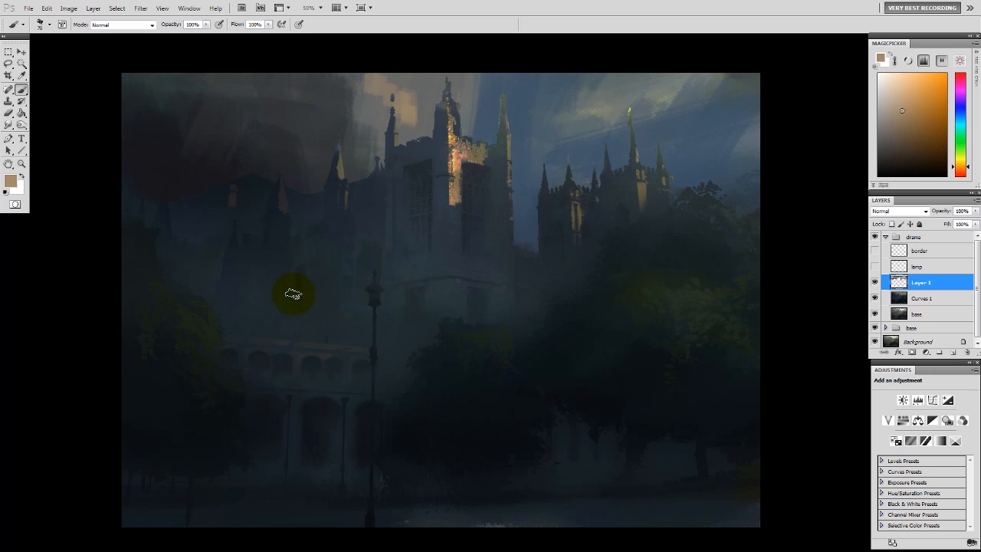
# - Paint bright cyan strokes with a 300 px brush in the sky between the main tower and the right castle
pyautogui.press(']')
pyautogui.press(']')
pyautogui.press(']')
pyautogui.press(']')
pyautogui.press(']')
pyautogui.press(']')
pyautogui.press(']')
pyautogui.press(']')
pyautogui.press(']')
pyautogui.click(960, 123)
pyautogui.click(910, 100)
pyautogui.moveTo(618, 83)
pyautogui.mouseDown()
pyautogui.moveTo(583, 111)
pyautogui.moveTo(565, 164)
pyautogui.moveTo(587, 99)
pyautogui.moveTo(644, 135)
pyautogui.mouseUp()
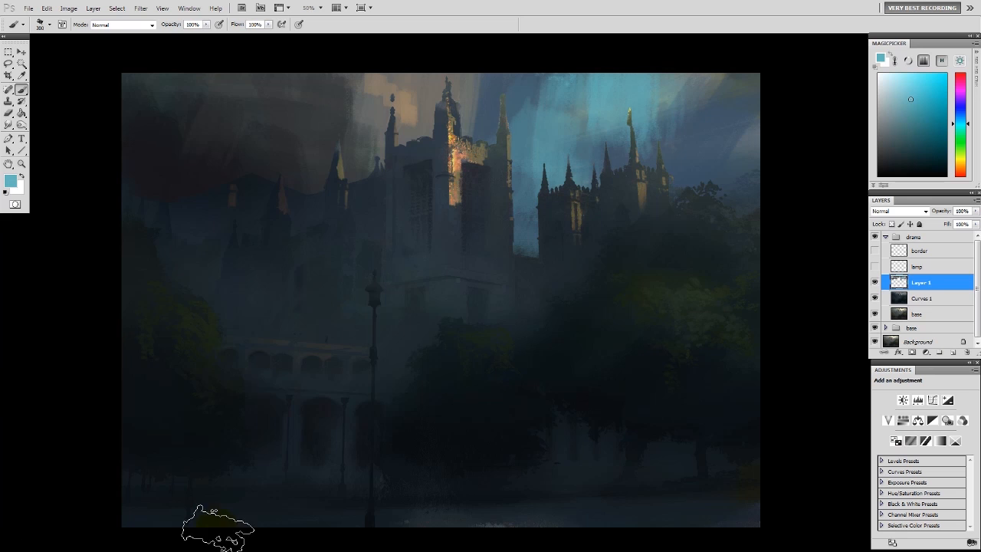
# - Darken the lower part of the cyan sky around the right castle with sampled deeper blues
pyautogui.keyDown('alt'); pyautogui.click(596, 158); pyautogui.keyUp('alt')
pyautogui.moveTo(582, 157); pyautogui.dragTo(581, 180)
pyautogui.moveTo(601, 139)
pyautogui.mouseDown()
pyautogui.moveTo(580, 178)
pyautogui.moveTo(519, 222)
pyautogui.moveTo(506, 264)
pyautogui.mouseUp()
pyautogui.keyDown('alt'); pyautogui.click(528, 222); pyautogui.keyUp('alt')
pyautogui.moveTo(610, 155); pyautogui.dragTo(632, 225)
pyautogui.moveTo(605, 125)
pyautogui.mouseDown()
pyautogui.moveTo(588, 158)
pyautogui.moveTo(595, 205)
pyautogui.moveTo(512, 254)
pyautogui.mouseUp()
# - Invert the selection, hide its outline, and brush a blue haze over the right castle and the trees beside it
pyautogui.click(701, 130)
pyautogui.hotkey('ctrl', 'shift', 'i')
pyautogui.hotkey('ctrl', 'h')
pyautogui.keyDown('alt'); pyautogui.click(586, 166); pyautogui.keyUp('alt')
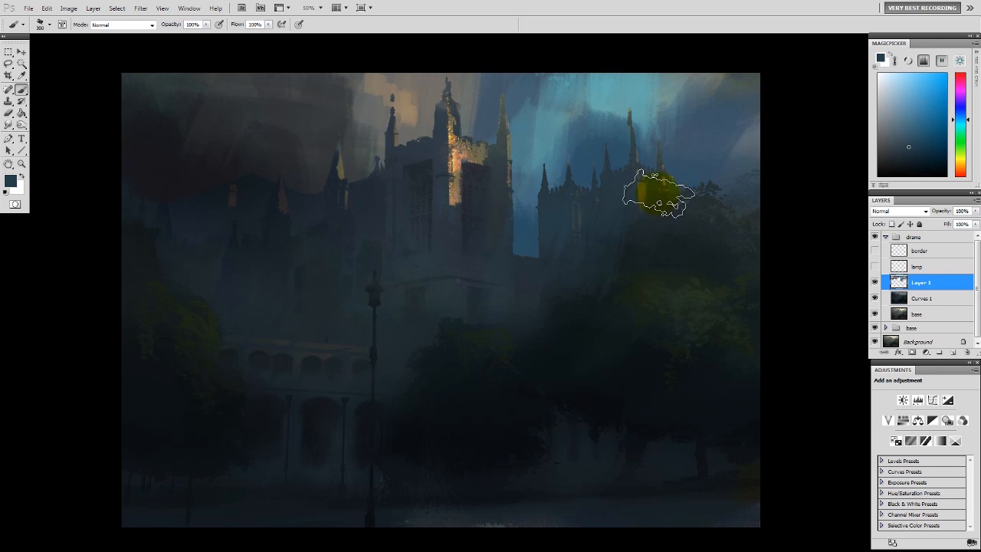
pyautogui.press('[')
pyautogui.keyDown('alt'); pyautogui.click(709, 178); pyautogui.keyUp('alt')
pyautogui.moveTo(696, 182); pyautogui.dragTo(590, 320)
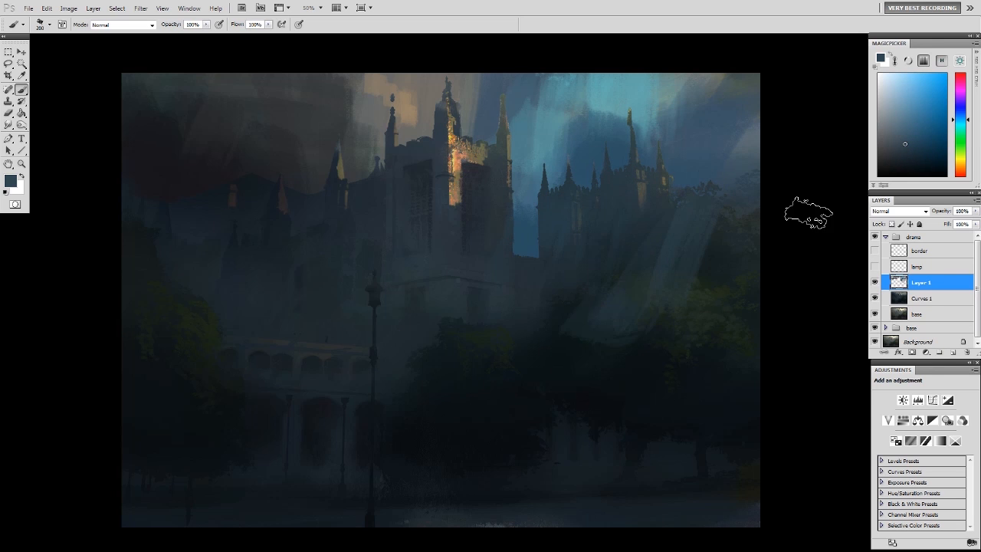
# - Darken the lower edge of the haze over the right-hand trees with a sampled dark tone and a 500 px brush
pyautogui.keyDown('alt'); pyautogui.click(497, 407); pyautogui.keyUp('alt')
pyautogui.press(']')
pyautogui.press(']')
pyautogui.press(']')
pyautogui.moveTo(641, 367); pyautogui.dragTo(661, 368)
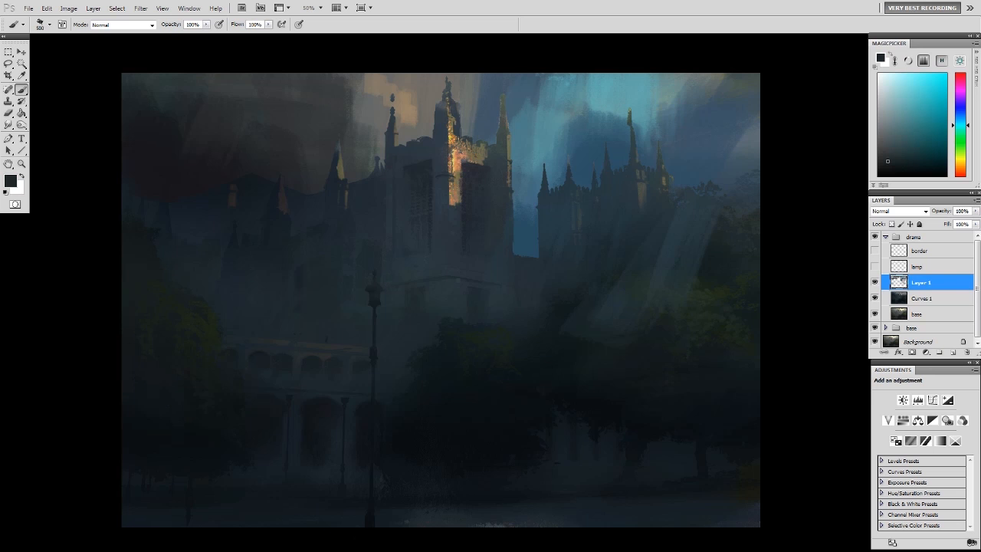
# - Brush a faint saturated-orange glow over the foreground on the Curves 1 layer, using Screen mode at 10% opacity
pyautogui.keyDown('alt'); pyautogui.click(542, 455); pyautogui.keyUp('alt')
pyautogui.click(922, 298)
pyautogui.click(960, 168)
pyautogui.click(947, 74)
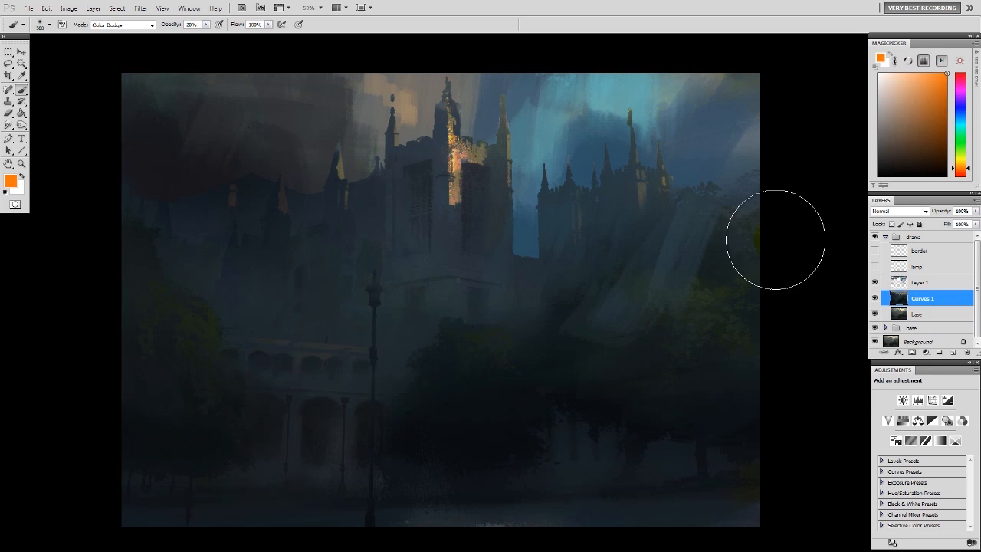
pyautogui.click(205, 24)
pyautogui.moveTo(206, 25); pyautogui.dragTo(207, 34)
pyautogui.moveTo(752, 483)
pyautogui.mouseDown()
pyautogui.moveTo(508, 490)
pyautogui.moveTo(517, 438)
pyautogui.mouseUp()
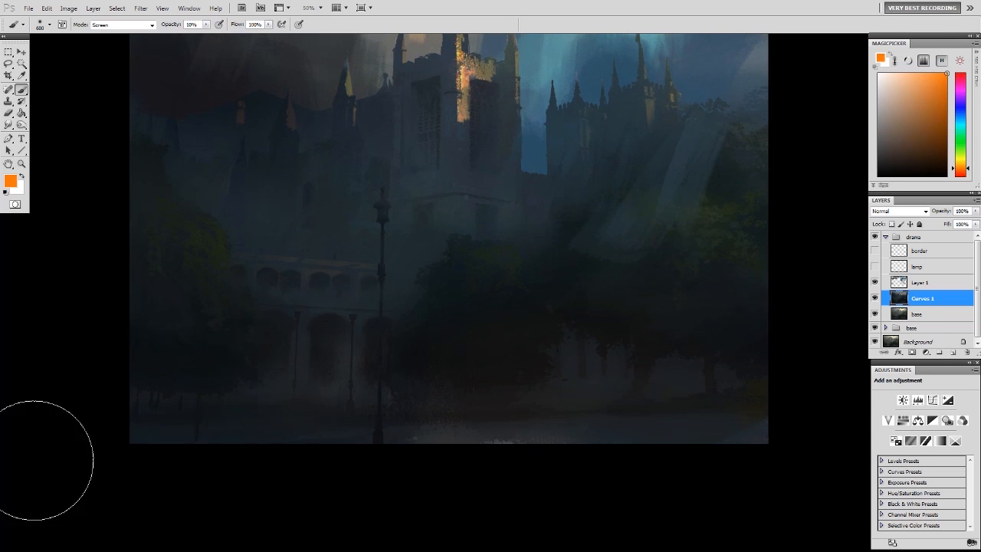
pyautogui.moveTo(341, 227); pyautogui.dragTo(336, 389)
pyautogui.moveTo(322, 520); pyautogui.dragTo(321, 409)
# - Brush a faint, more neutral haze over the lower scene and sample a dark ground tone
pyautogui.click(908, 96)
pyautogui.click(877, 125)
pyautogui.moveTo(418, 90); pyautogui.dragTo(450, 139)
pyautogui.click(947, 141)
pyautogui.keyDown('alt'); pyautogui.click(614, 488); pyautogui.keyUp('alt')
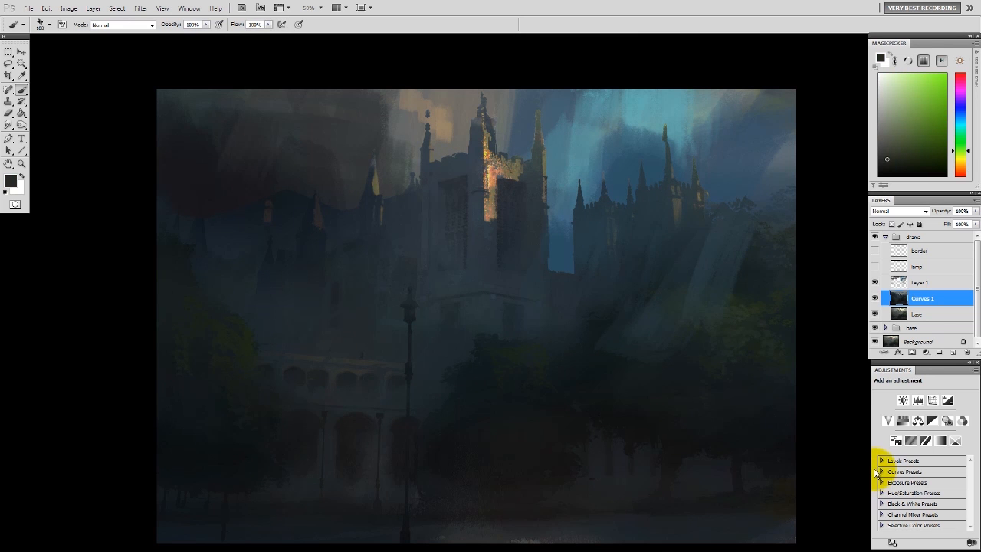
# - Paint a sampled dark tone over the distant left spires with a 200 px brush
pyautogui.keyDown('alt'); pyautogui.click(235, 287); pyautogui.keyUp('alt')
pyautogui.press(']')
pyautogui.press(']')
pyautogui.press(']')
pyautogui.press(']')
pyautogui.moveTo(342, 193); pyautogui.dragTo(351, 219)
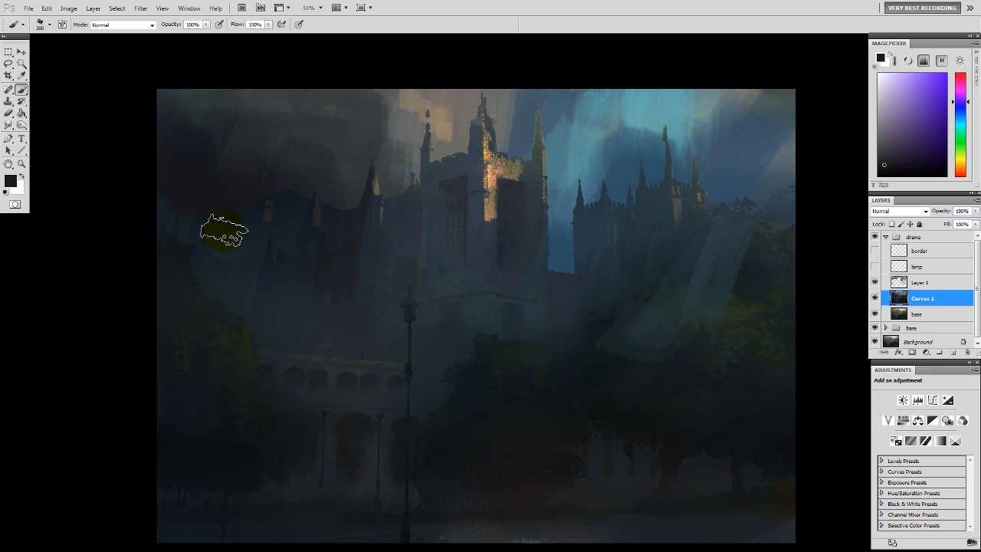
# - Obscure the remaining left rooftops with diagonal blue-gray strokes sampled nearby, using a 125 px brush
pyautogui.keyDown('alt'); pyautogui.click(624, 271); pyautogui.keyUp('alt')
pyautogui.keyDown('alt'); pyautogui.click(259, 212); pyautogui.keyUp('alt')
pyautogui.press('[')
pyautogui.press('[')
pyautogui.press('[')
pyautogui.keyDown('alt'); pyautogui.click(310, 232); pyautogui.keyUp('alt')
pyautogui.moveTo(316, 197)
pyautogui.mouseDown()
pyautogui.moveTo(299, 260)
pyautogui.moveTo(295, 241)
pyautogui.mouseUp()
pyautogui.keyDown('alt'); pyautogui.click(305, 222); pyautogui.keyUp('alt')
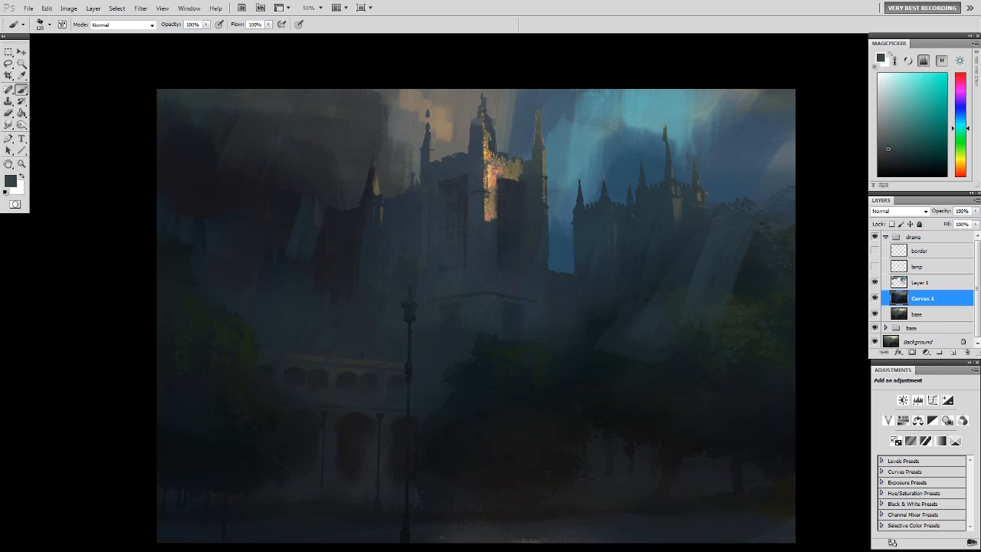
pyautogui.keyDown('alt'); pyautogui.click(304, 230); pyautogui.keyUp('alt')
pyautogui.moveTo(308, 201); pyautogui.dragTo(271, 307)
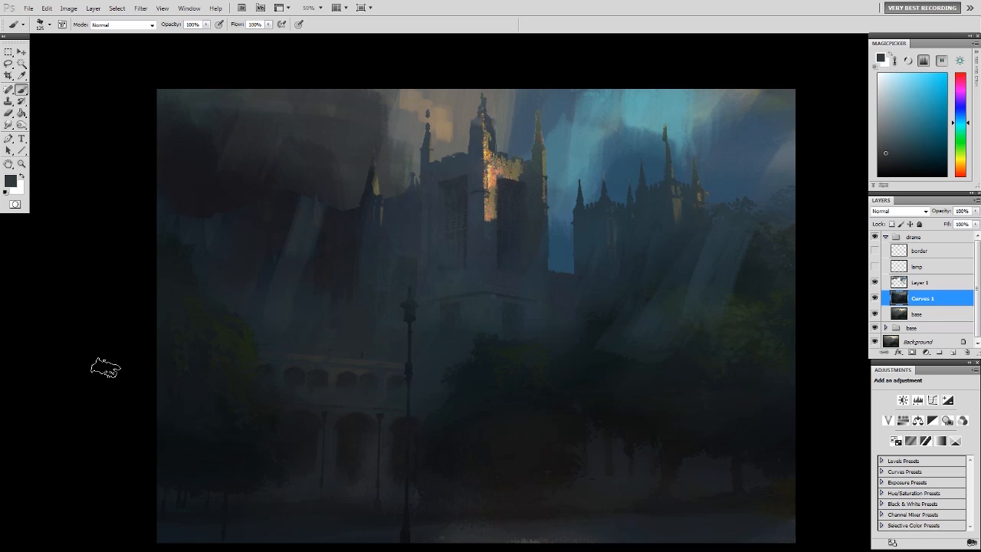
# - Switch to Layer 1 and paint pale strokes over the main tower's orange sunlit face
pyautogui.keyDown('alt'); pyautogui.click(173, 280); pyautogui.keyUp('alt')
pyautogui.hotkey('alt', ']')
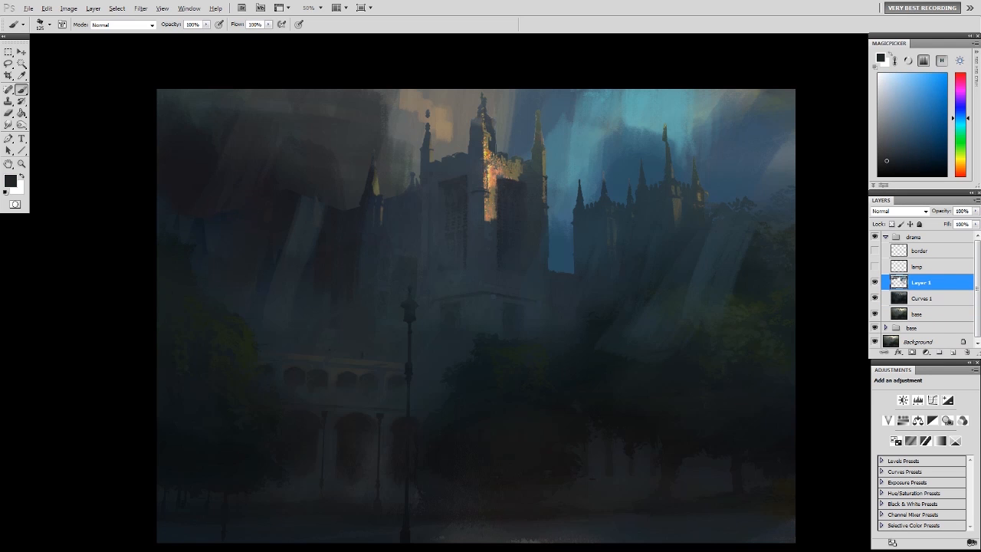
pyautogui.keyDown('alt'); pyautogui.click(598, 262); pyautogui.keyUp('alt')
pyautogui.press('e')
pyautogui.press('b')
pyautogui.keyDown('alt'); pyautogui.click(500, 164); pyautogui.keyUp('alt')
pyautogui.moveTo(489, 138); pyautogui.dragTo(499, 153)
pyautogui.moveTo(491, 215); pyautogui.dragTo(494, 322)
# - Enlarge the brush and lay vertical teal strokes down the main tower's walls
pyautogui.keyDown('alt'); pyautogui.click(498, 299); pyautogui.keyUp('alt')
pyautogui.press(']')
pyautogui.press(']')
pyautogui.moveTo(479, 113); pyautogui.dragTo(478, 294)
pyautogui.moveTo(451, 154); pyautogui.dragTo(463, 307)
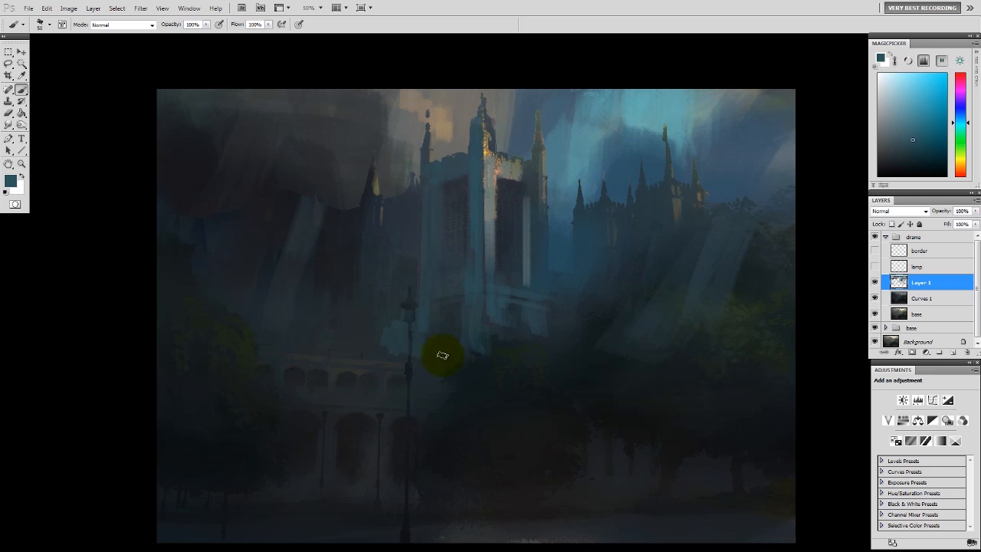
# - Tint the main tower's left turret with a sampled warm brown and enlarge the brush to 175 px
pyautogui.keyDown('alt'); pyautogui.click(433, 132); pyautogui.keyUp('alt')
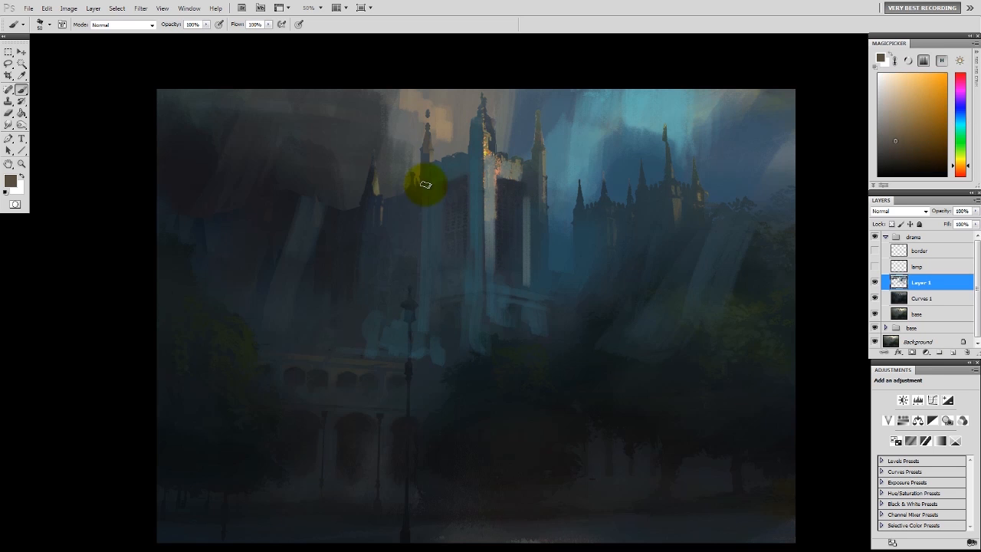
pyautogui.press(']')
pyautogui.press(']')
pyautogui.press(']')
pyautogui.press(']')
pyautogui.press(']')
pyautogui.press(']')
pyautogui.press(']')
pyautogui.press(']')
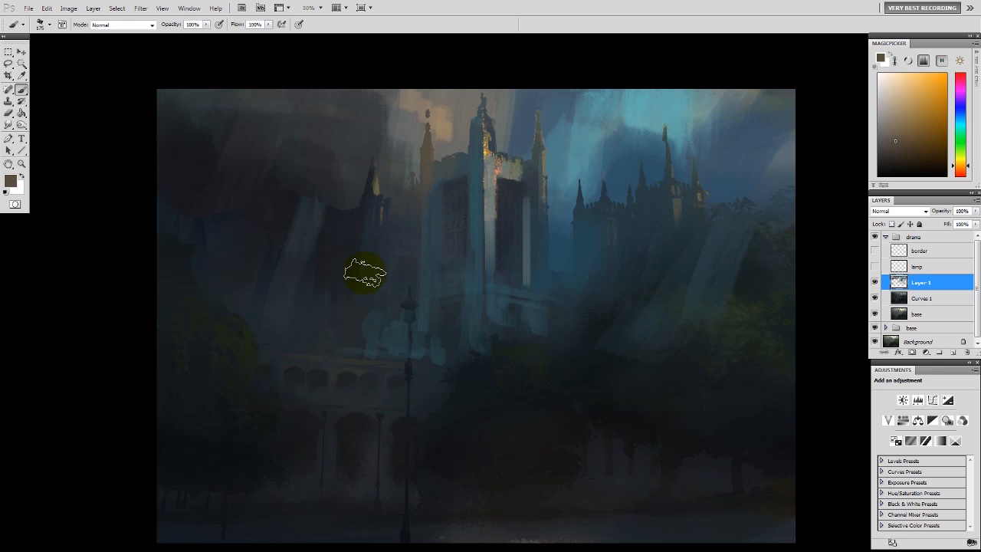
# - Lay sampled blue and gray strokes over the main tower's dark window and the wall around it
pyautogui.keyDown('alt'); pyautogui.click(325, 309); pyautogui.keyUp('alt')
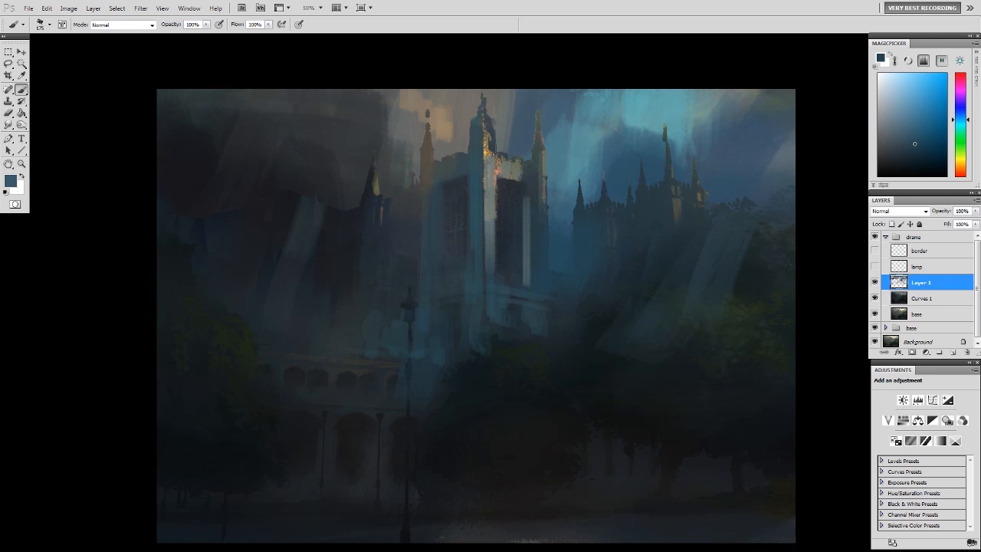
pyautogui.moveTo(519, 184)
pyautogui.mouseDown()
pyautogui.moveTo(531, 242)
pyautogui.moveTo(512, 266)
pyautogui.mouseUp()
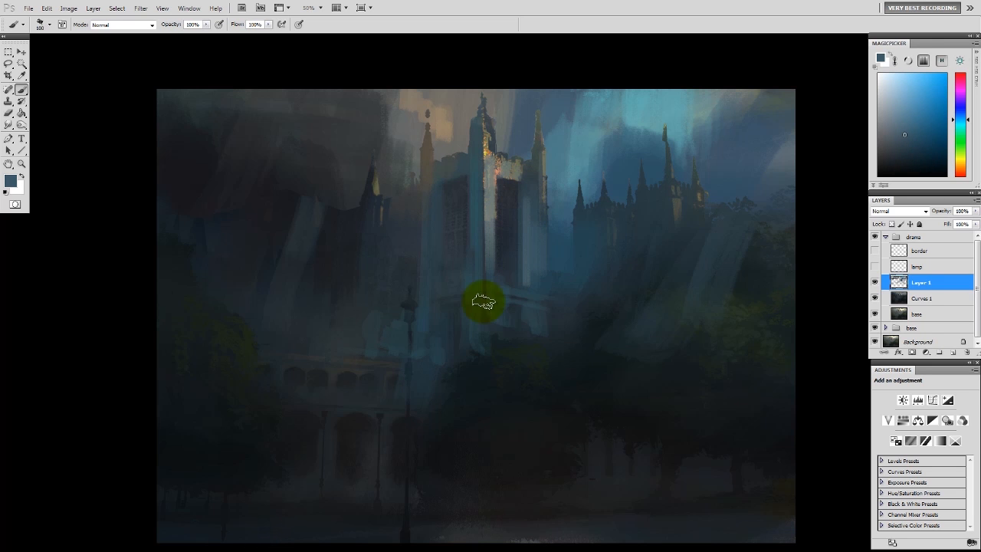
pyautogui.keyDown('alt'); pyautogui.click(439, 321); pyautogui.keyUp('alt')
pyautogui.keyDown('alt'); pyautogui.click(505, 237); pyautogui.keyUp('alt')
pyautogui.click(880, 153)
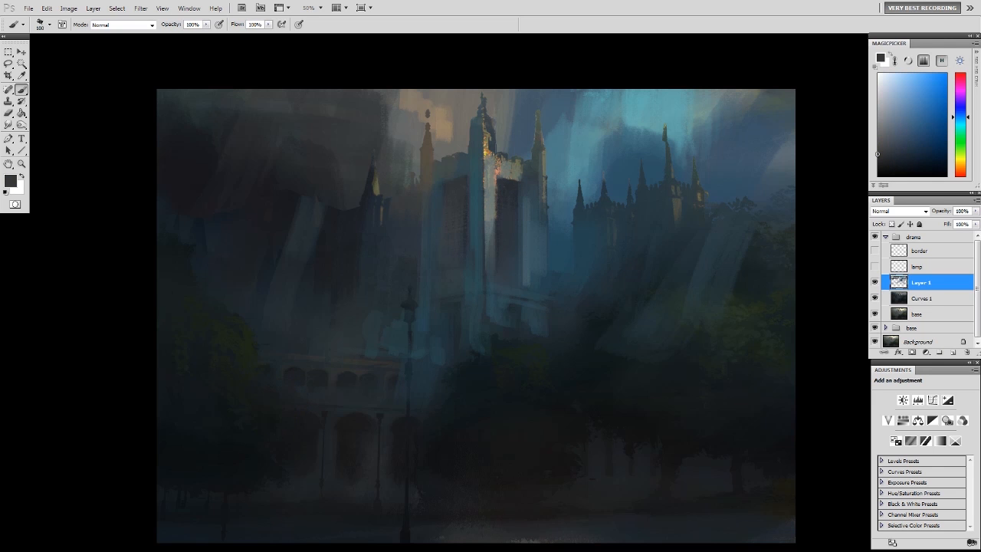
# - Cover the main tower's lit spires with dark blue and work sampled dark tones into the left buildings
pyautogui.keyDown('alt'); pyautogui.click(489, 336); pyautogui.keyUp('alt')
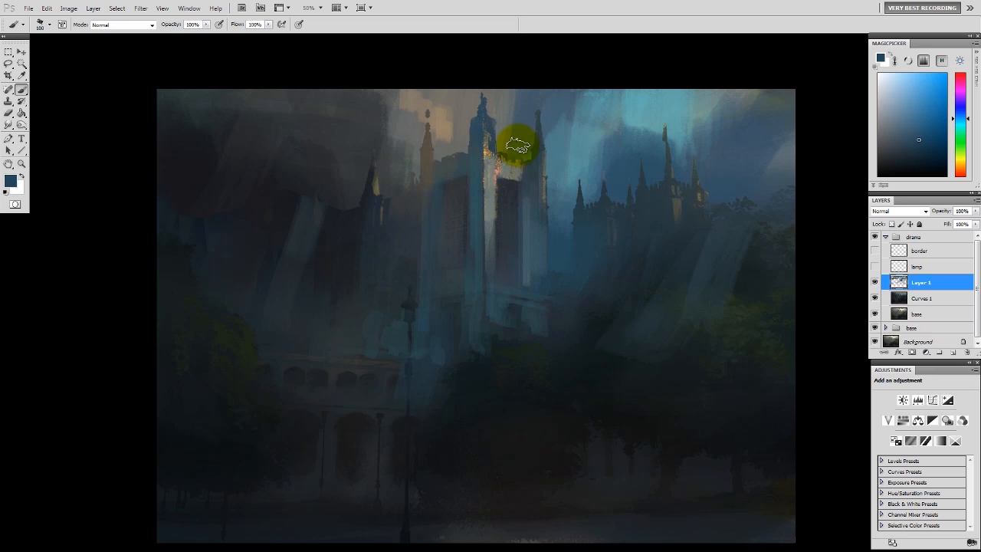
pyautogui.keyDown('alt'); pyautogui.click(345, 263); pyautogui.keyUp('alt')
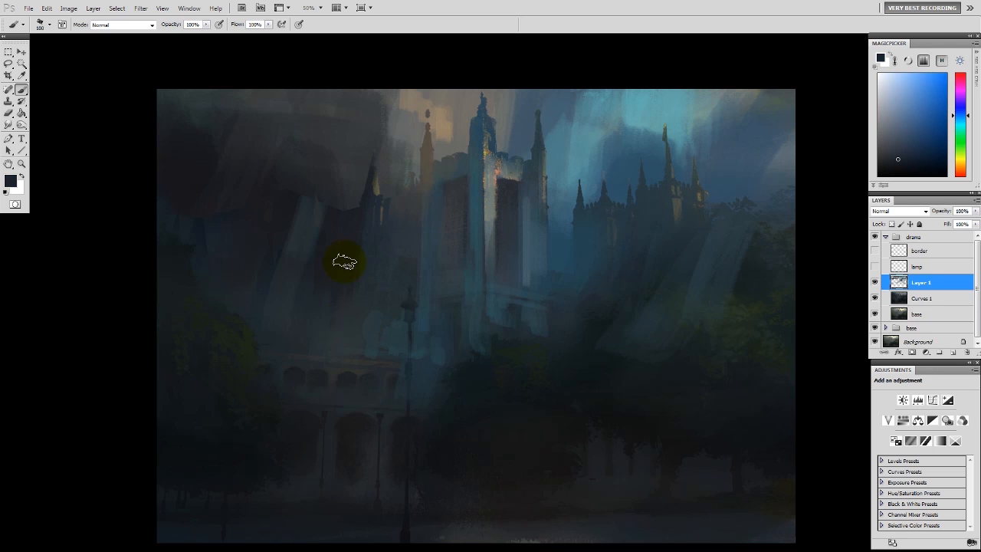
pyautogui.keyDown('alt'); pyautogui.click(310, 333); pyautogui.keyUp('alt')
pyautogui.keyDown('alt'); pyautogui.click(243, 278); pyautogui.keyUp('alt')
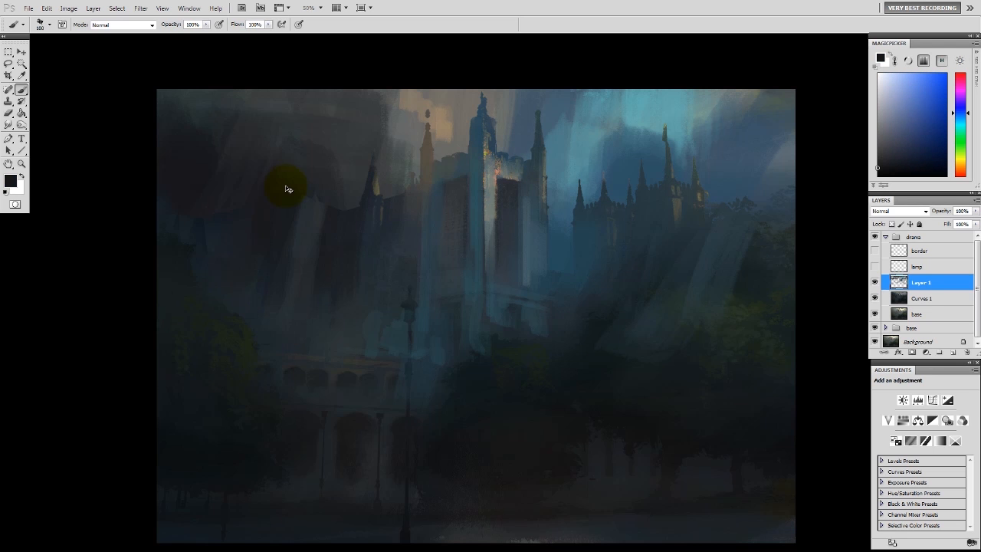
# - Paint sampled dark blues over the right castle's warm highlights and the pale streaks above the right-hand trees
pyautogui.keyDown('alt'); pyautogui.click(642, 264); pyautogui.keyUp('alt')
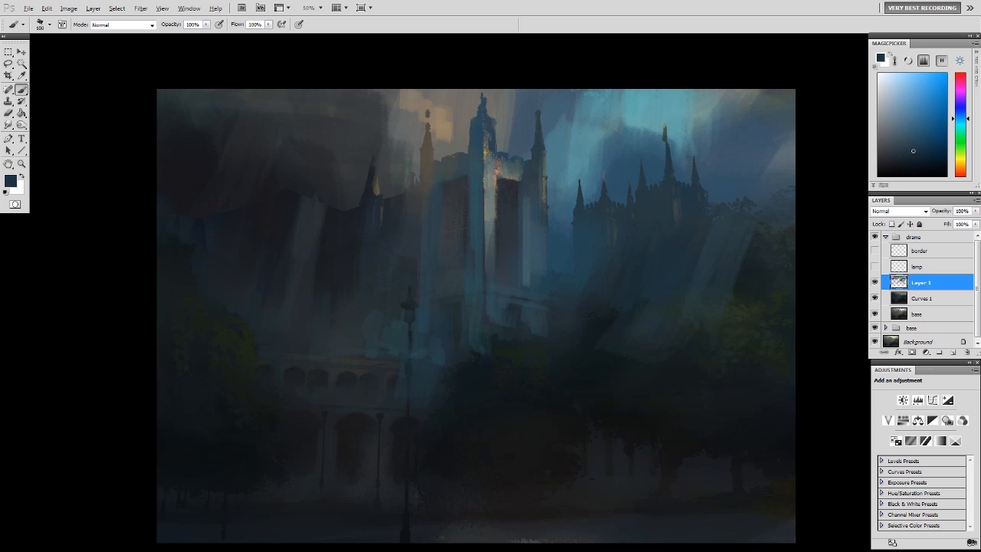
pyautogui.keyDown('alt'); pyautogui.click(709, 272); pyautogui.keyUp('alt')
pyautogui.moveTo(749, 260); pyautogui.dragTo(705, 311)
pyautogui.press(']')
pyautogui.moveTo(762, 213); pyautogui.dragTo(719, 323)
pyautogui.keyDown('alt'); pyautogui.click(669, 288); pyautogui.keyUp('alt')
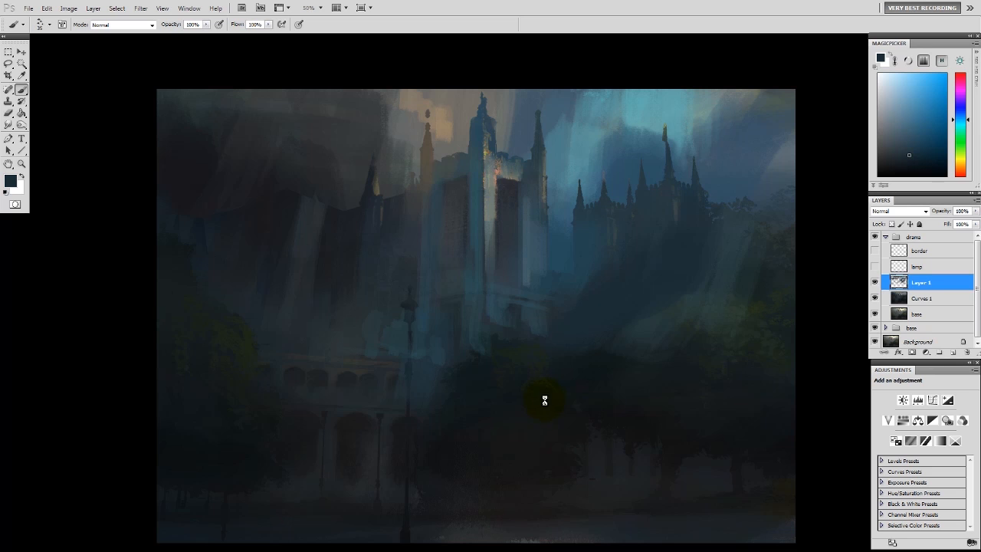
# - Paint leaf-textured foliage in blue and yellow-green along the treetops below the castle
pyautogui.moveTo(519, 346); pyautogui.dragTo(545, 387)
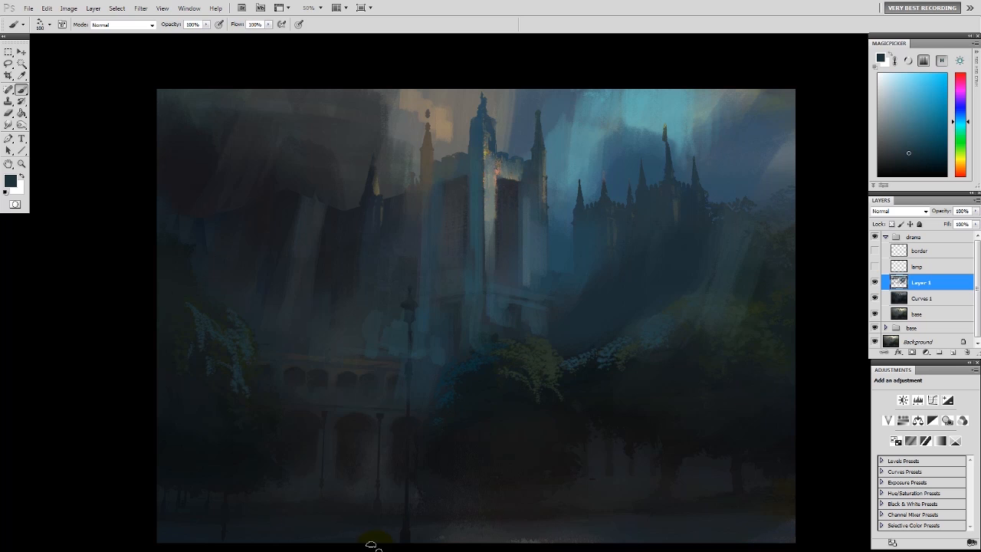
# - Burn the highlights of the freshly painted treetop foliage at 41% exposure with a smaller brush
pyautogui.click(21, 125)
pyautogui.click(128, 26)
pyautogui.click(126, 46)
pyautogui.press('[')
pyautogui.press('[')
pyautogui.press('[')
pyautogui.press('[')
pyautogui.press('[')
pyautogui.press('[')
pyautogui.press('[')
pyautogui.press('[')
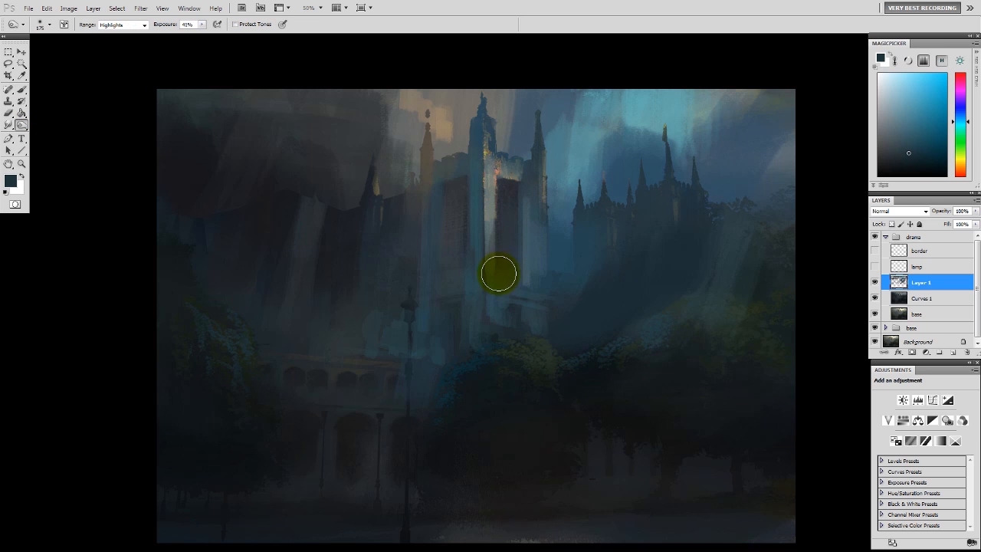
# - Add a new layer for the lightning and set up a small white brush at size 15
pyautogui.press('b')
pyautogui.click(879, 75)
pyautogui.press('[')
pyautogui.press('[')
pyautogui.press('[')
pyautogui.press('[')
pyautogui.press('[')
pyautogui.press('[')
pyautogui.hotkey('ctrl', 'shift', 'n')
pyautogui.press('Return')
pyautogui.moveTo(652, 92); pyautogui.dragTo(628, 141)
pyautogui.hotkey('ctrl', 'z')
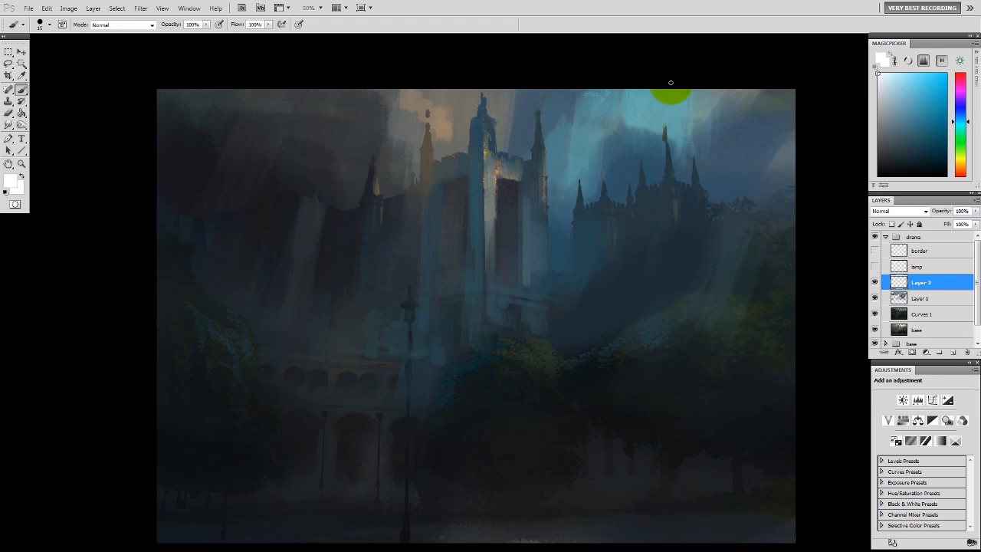
# - Draw a branching white lightning bolt from the top of the sky to the main tower's right side
pyautogui.click(538, 235)
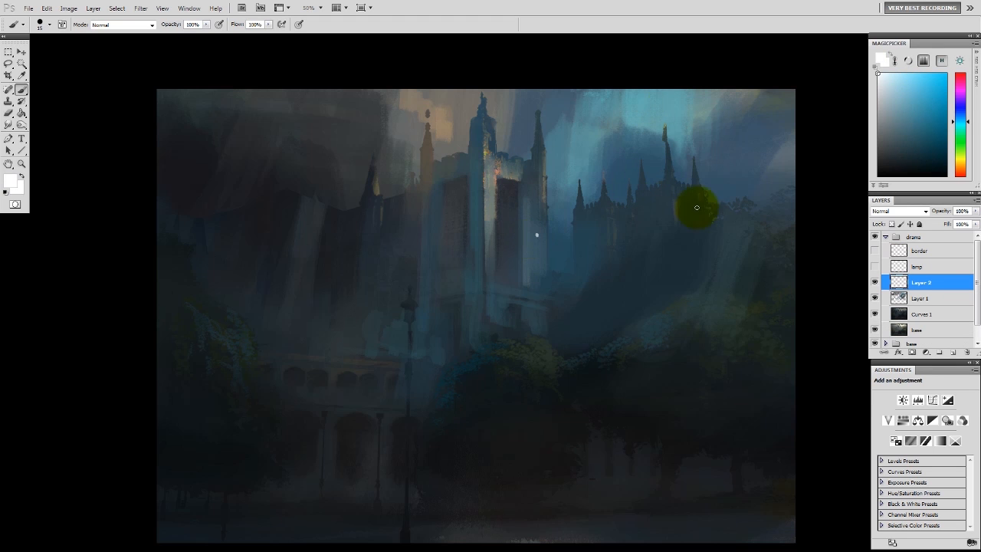
pyautogui.click(659, 92)
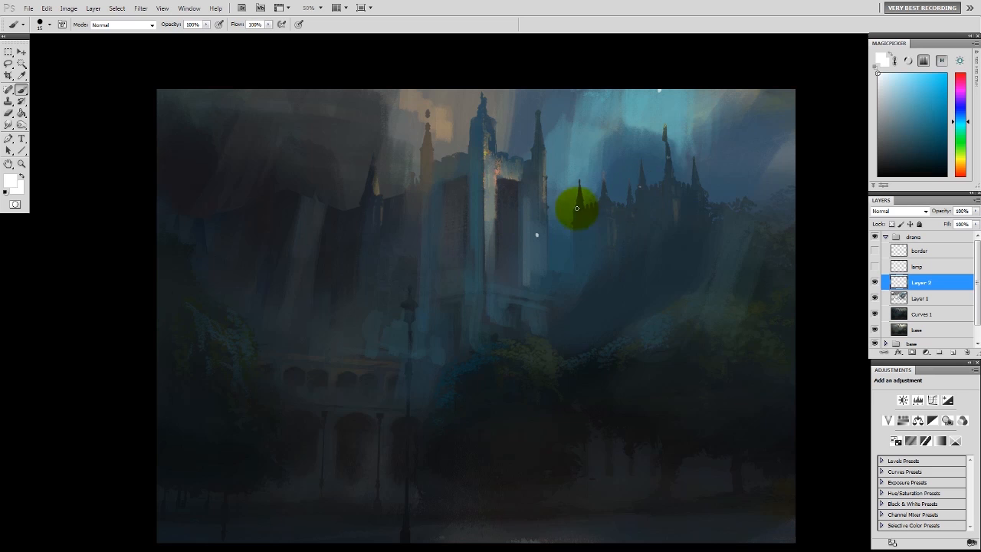
pyautogui.moveTo(657, 90)
pyautogui.mouseDown()
pyautogui.moveTo(587, 208)
pyautogui.moveTo(537, 234)
pyautogui.mouseUp()
pyautogui.hotkey('ctrl', 'z')
pyautogui.moveTo(658, 91)
pyautogui.mouseDown()
pyautogui.moveTo(664, 192)
pyautogui.moveTo(580, 205)
pyautogui.moveTo(575, 192)
pyautogui.moveTo(621, 208)
pyautogui.moveTo(587, 253)
pyautogui.mouseUp()
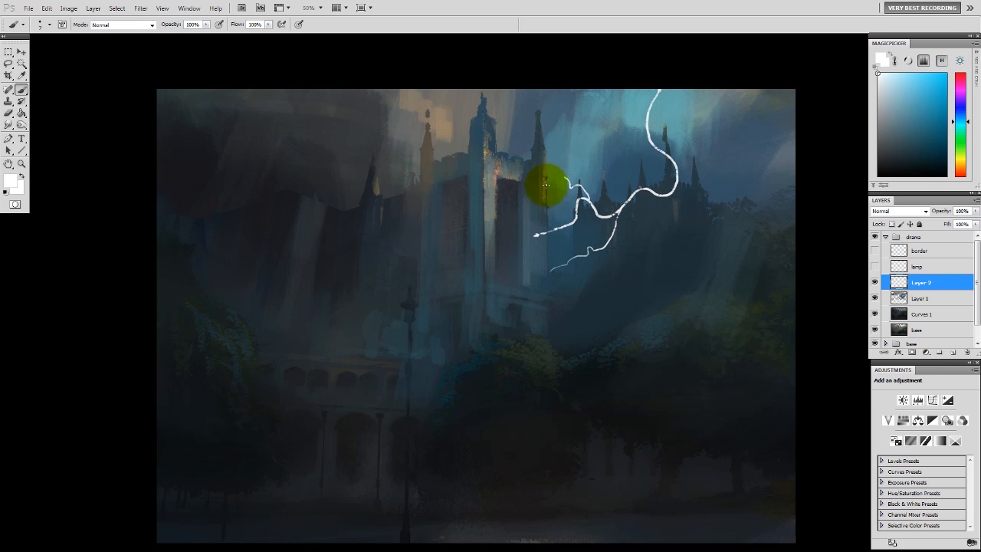
# - Duplicate the bolt's layer and tint the copy blue with Color Balance and Hue/Saturation, finishing with saturation +69
pyautogui.hotkey('ctrl', 'j')
pyautogui.hotkey('ctrl', 'u')
pyautogui.moveTo(840, 484)
pyautogui.mouseDown()
pyautogui.moveTo(821, 486)
pyautogui.moveTo(893, 487)
pyautogui.moveTo(791, 478)
pyautogui.mouseUp()
pyautogui.click(944, 376)
pyautogui.hotkey('ctrl', 'b')
pyautogui.click(765, 532)
pyautogui.click(948, 447)
pyautogui.hotkey('ctrl', 'u')
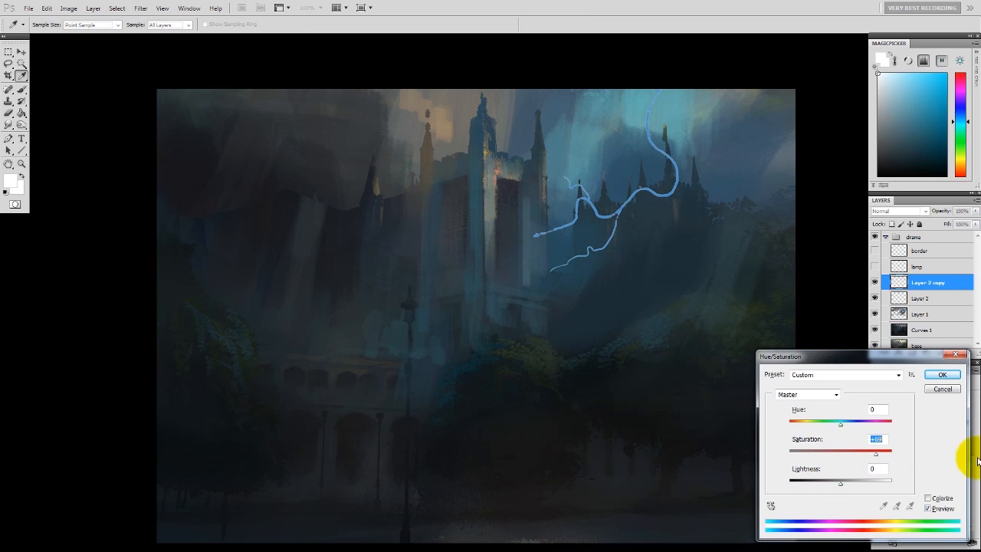
pyautogui.click(943, 375)
# - Move the blue bolt copy beneath the white bolt and duplicate it to build up a stronger glow
pyautogui.moveTo(927, 282); pyautogui.dragTo(929, 304)
pyautogui.press('b')
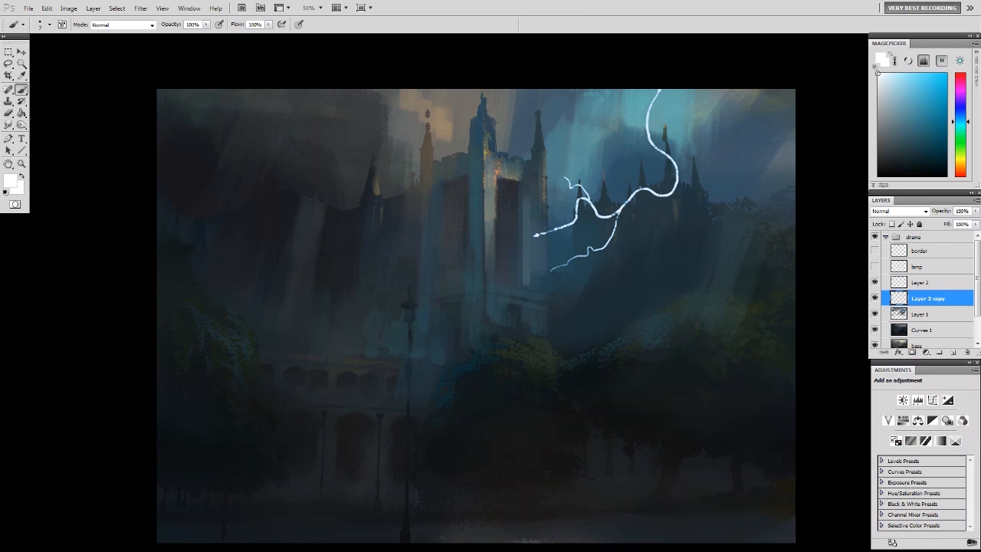
pyautogui.hotkey('ctrl', 'j')
pyautogui.hotkey('ctrl', 'j')
pyautogui.hotkey('ctrl', 'j')
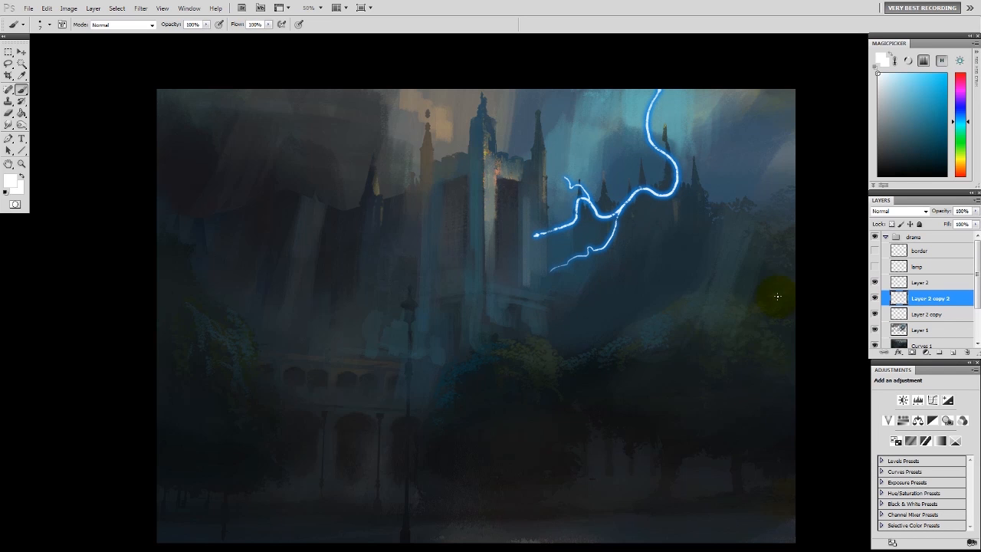
# - Shift the hue of the upper blue copy slightly and smudge its glow along the bolt at 100% strength
pyautogui.hotkey('ctrl', 'u')
pyautogui.moveTo(841, 426); pyautogui.dragTo(834, 425)
pyautogui.click(945, 374)
pyautogui.press('r')
pyautogui.moveTo(660, 177)
pyautogui.mouseDown()
pyautogui.moveTo(653, 214)
pyautogui.moveTo(551, 245)
pyautogui.mouseUp()
pyautogui.moveTo(685, 112)
pyautogui.mouseDown()
pyautogui.moveTo(659, 197)
pyautogui.moveTo(628, 225)
pyautogui.moveTo(590, 233)
pyautogui.mouseUp()
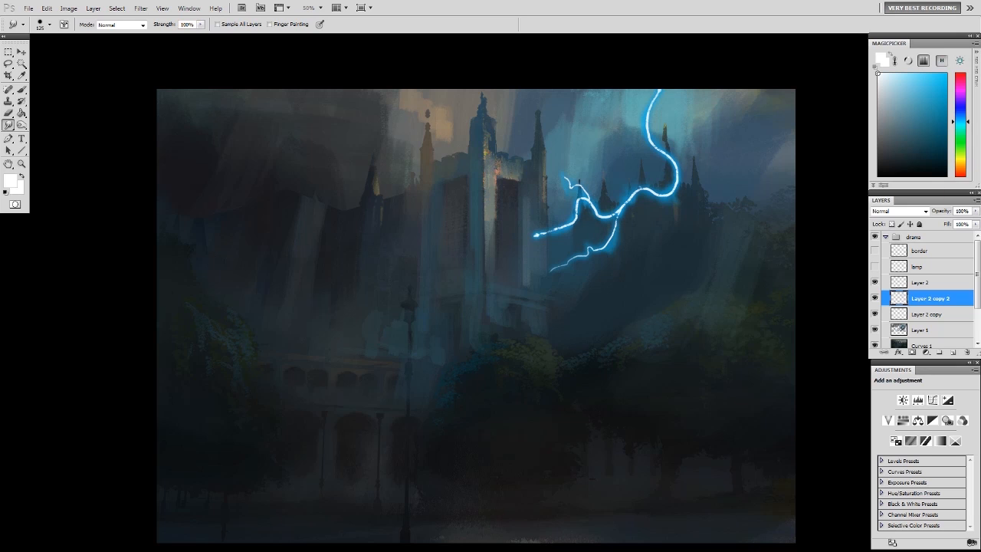
# - Duplicate the white bolt layer and smudge wispy offshoots from its bends and tips with a smaller brush
pyautogui.click(935, 282)
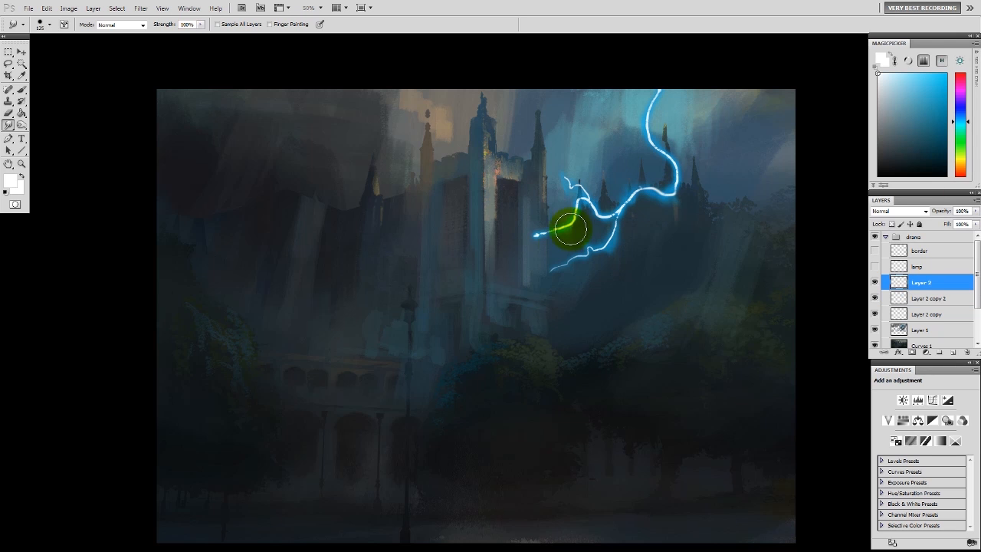
pyautogui.hotkey('ctrl', 'j')
pyautogui.press('[')
pyautogui.press('[')
pyautogui.press('[')
pyautogui.press('[')
pyautogui.press('[')
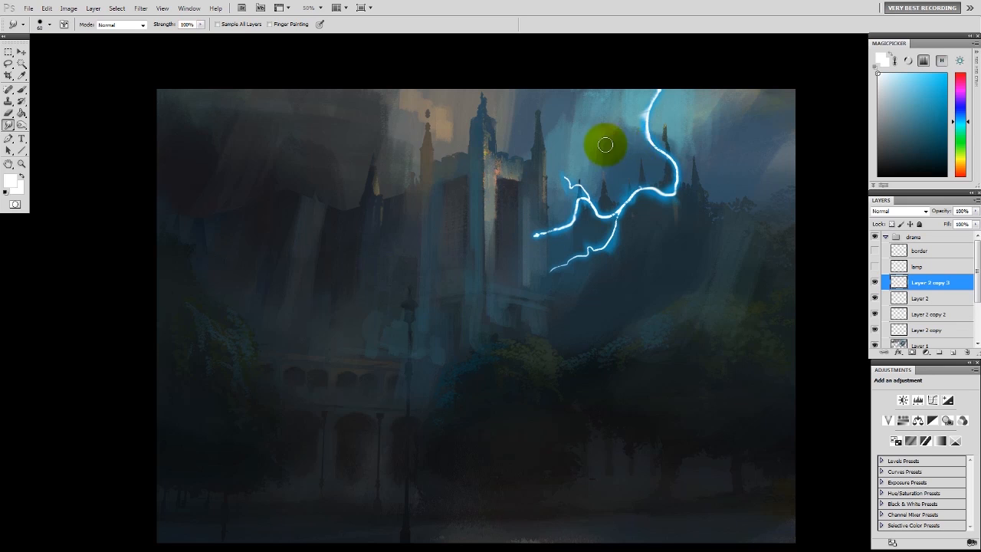
pyautogui.moveTo(637, 237)
pyautogui.mouseDown()
pyautogui.moveTo(653, 214)
pyautogui.moveTo(630, 174)
pyautogui.moveTo(596, 223)
pyautogui.moveTo(598, 176)
pyautogui.moveTo(581, 217)
pyautogui.moveTo(559, 219)
pyautogui.moveTo(578, 247)
pyautogui.mouseUp()
pyautogui.moveTo(530, 204)
pyautogui.mouseDown()
pyautogui.moveTo(574, 204)
pyautogui.moveTo(687, 155)
pyautogui.moveTo(713, 167)
pyautogui.moveTo(729, 222)
pyautogui.mouseUp()
pyautogui.hotkey('ctrl', 'z')
pyautogui.moveTo(664, 114); pyautogui.dragTo(624, 143)
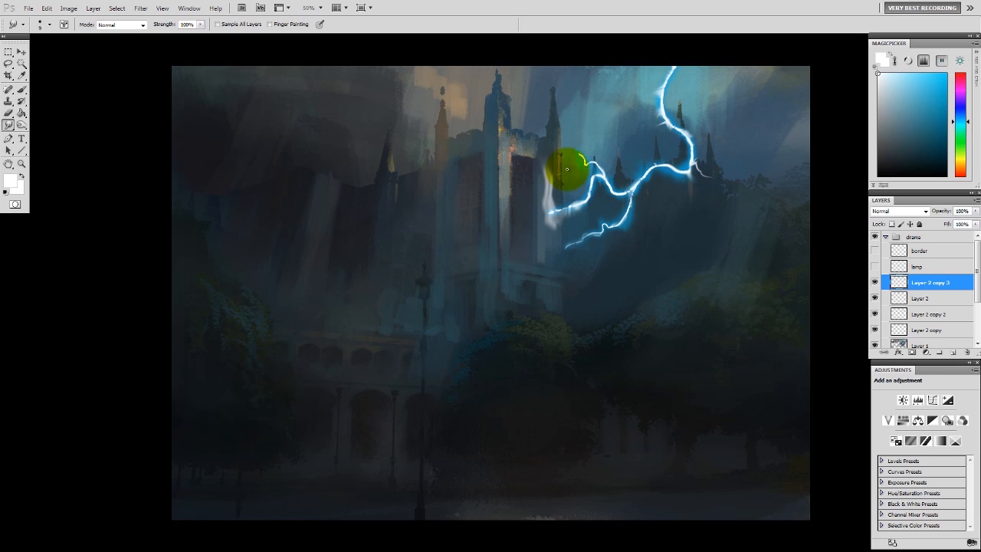
# - Smudge the bolt's lower branch on Layer 2 and return to the duplicated white bolt layer
pyautogui.click(924, 298)
pyautogui.moveTo(574, 230); pyautogui.dragTo(602, 232)
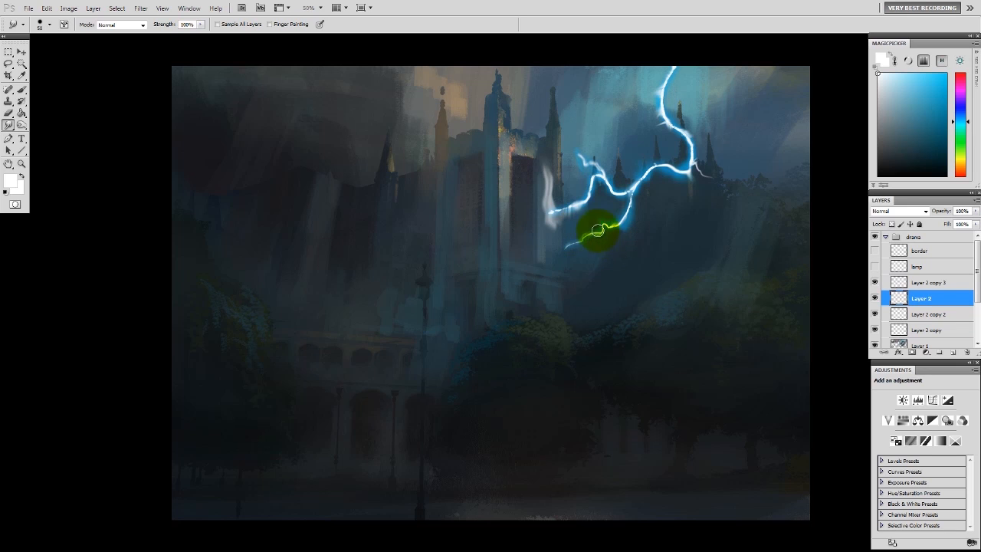
pyautogui.click(923, 282)
pyautogui.click(572, 267)
# - Add a new glow layer and prepare a large soft brush with shape dynamics in a teal sampled from the sky
pyautogui.hotkey('ctrl', 'shift', 'alt', 'n')
pyautogui.moveTo(977, 261); pyautogui.dragTo(976, 256)
pyautogui.press('b')
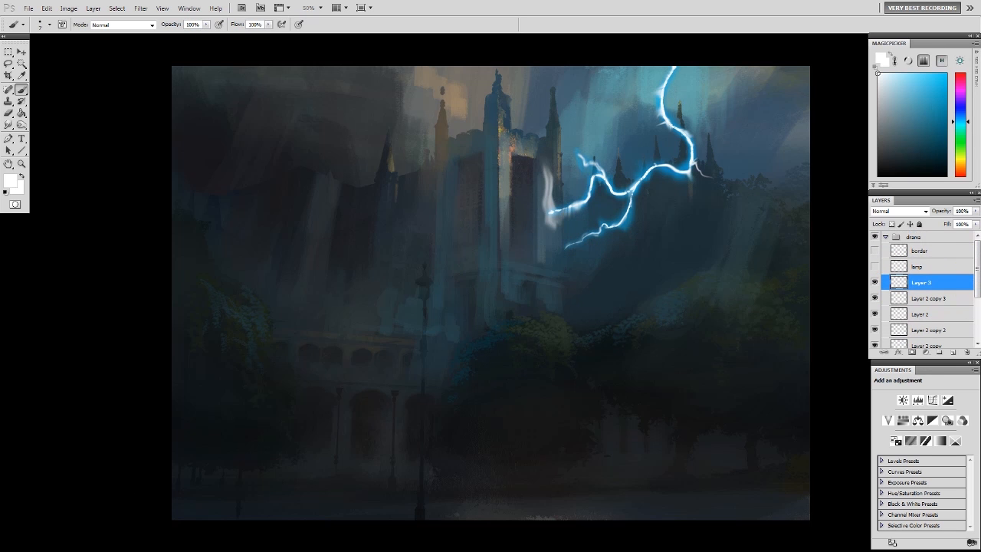
pyautogui.press('F5')
pyautogui.click(33, 252)
pyautogui.click(34, 262)
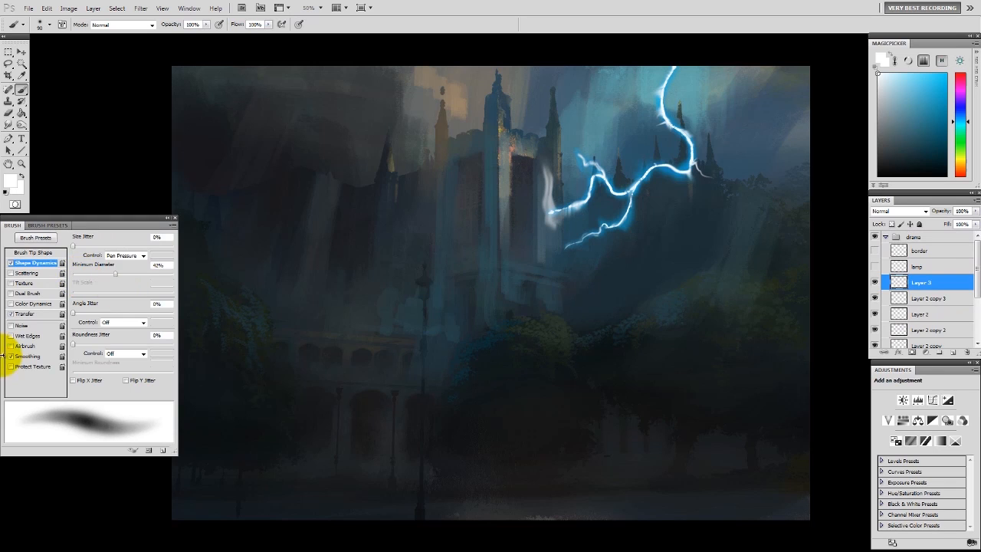
pyautogui.press('F5')
pyautogui.keyDown('alt'); pyautogui.click(685, 79); pyautogui.keyUp('alt')
pyautogui.press(']')
pyautogui.press(']')
pyautogui.press(']')
pyautogui.press(']')
pyautogui.press(']')
pyautogui.press(']')
# - Group the bolt layers as "lightning" and move the glow layer beneath the group
pyautogui.click(929, 298)
pyautogui.moveTo(977, 289); pyautogui.dragTo(976, 312)
pyautogui.keyDown('shift'); pyautogui.click(920, 308); pyautogui.keyUp('shift')
pyautogui.hotkey('ctrl', 'g')
pyautogui.doubleClick(927, 268)
pyautogui.press('Return')
pyautogui.moveTo(942, 254); pyautogui.dragTo(937, 270)
# - Brush a sampled teal glow around the bolt's upper end and set the soft brush's minimum diameter to 4%
pyautogui.press('x')
pyautogui.keyDown('alt'); pyautogui.click(690, 86); pyautogui.keyUp('alt')
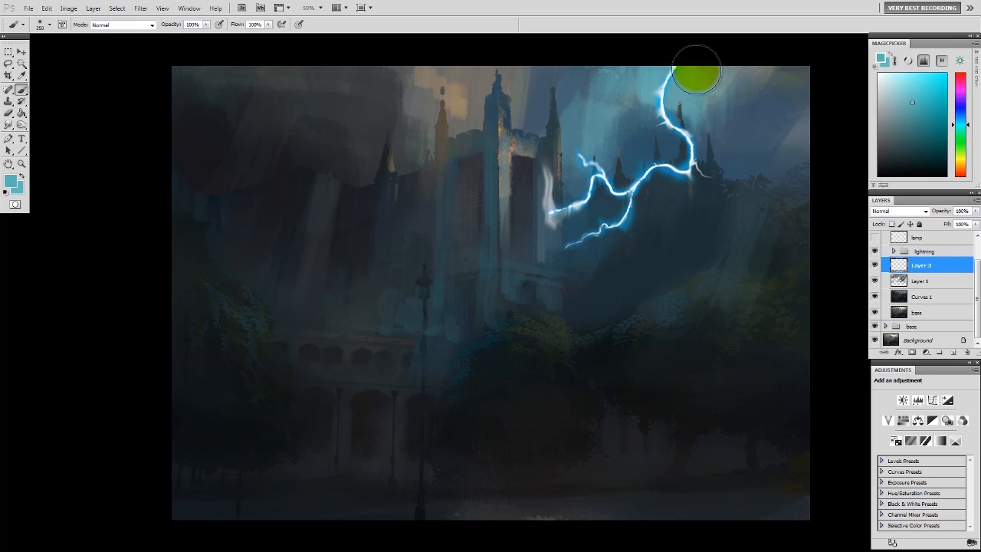
pyautogui.press('F5')
pyautogui.press('[')
pyautogui.press('[')
pyautogui.press('[')
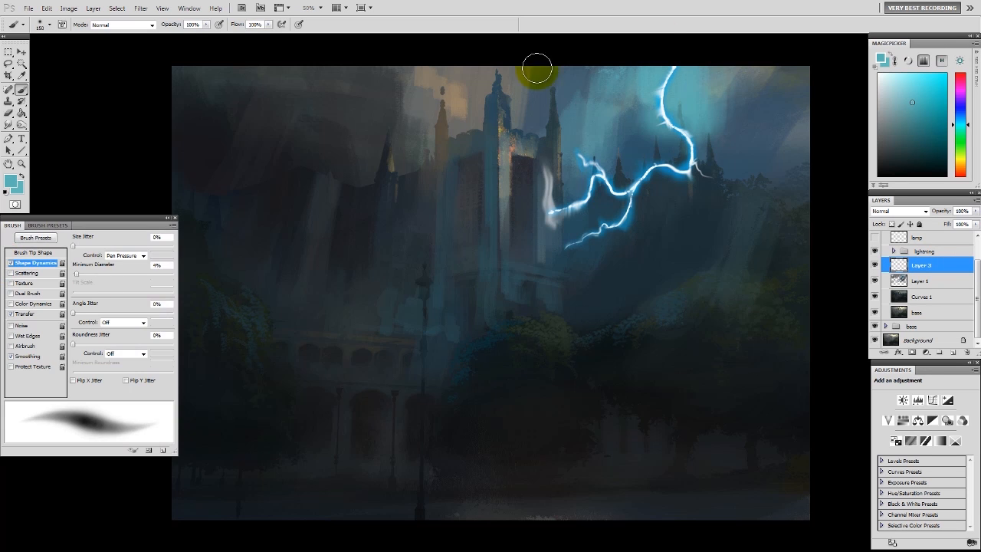
pyautogui.press('F5')
# - Paint sampled light teal over the clouds beside the bolt, the tower's right edge and the bolt's origin
pyautogui.keyDown('alt'); pyautogui.click(679, 88); pyautogui.keyUp('alt')
pyautogui.moveTo(603, 116); pyautogui.dragTo(587, 140)
pyautogui.moveTo(541, 167); pyautogui.dragTo(545, 217)
pyautogui.keyDown('alt'); pyautogui.click(677, 87); pyautogui.keyUp('alt')
pyautogui.moveTo(609, 118); pyautogui.dragTo(584, 132)
pyautogui.hotkey('ctrl', 'z')
pyautogui.moveTo(696, 75)
pyautogui.mouseDown()
pyautogui.moveTo(652, 76)
pyautogui.moveTo(666, 71)
pyautogui.mouseUp()
# - Add a layer above the lightning group and brush pale and bright blue glow over the bolt and tower edge
pyautogui.click(968, 252)
pyautogui.hotkey('ctrl', 'shift', 'n')
pyautogui.press('Return')
pyautogui.moveTo(670, 184); pyautogui.dragTo(631, 193)
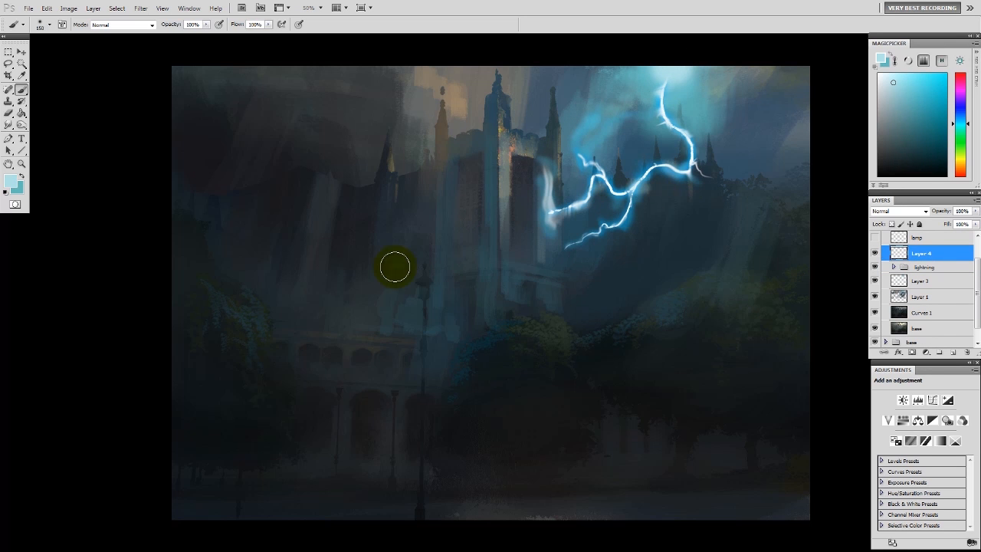
pyautogui.click(925, 73)
pyautogui.click(960, 117)
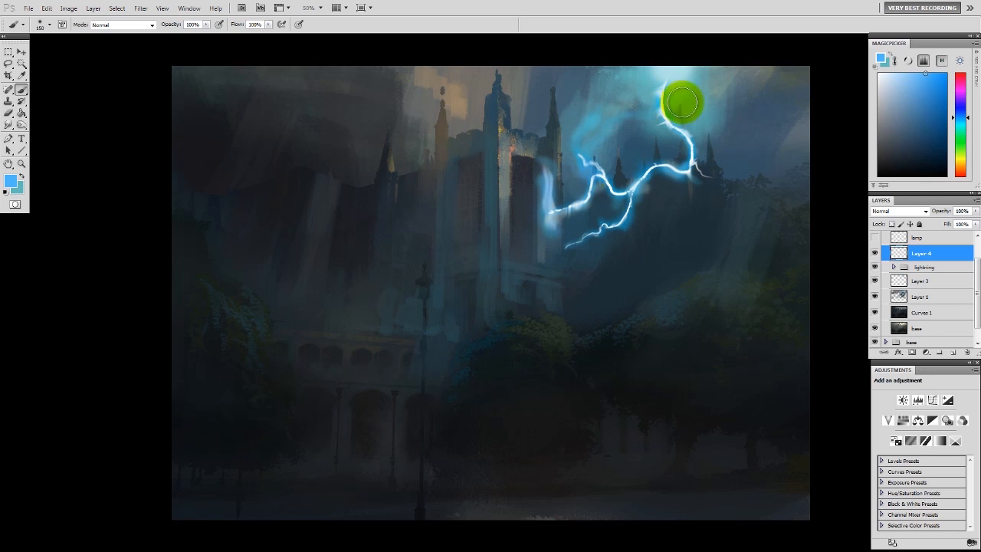
# - Paint sampled light cyan highlights into the clouds between the bolt and the main tower with a smaller soft brush
pyautogui.keyDown('alt'); pyautogui.click(686, 127); pyautogui.keyUp('alt')
pyautogui.keyDown('alt'); pyautogui.click(717, 119); pyautogui.keyUp('alt')
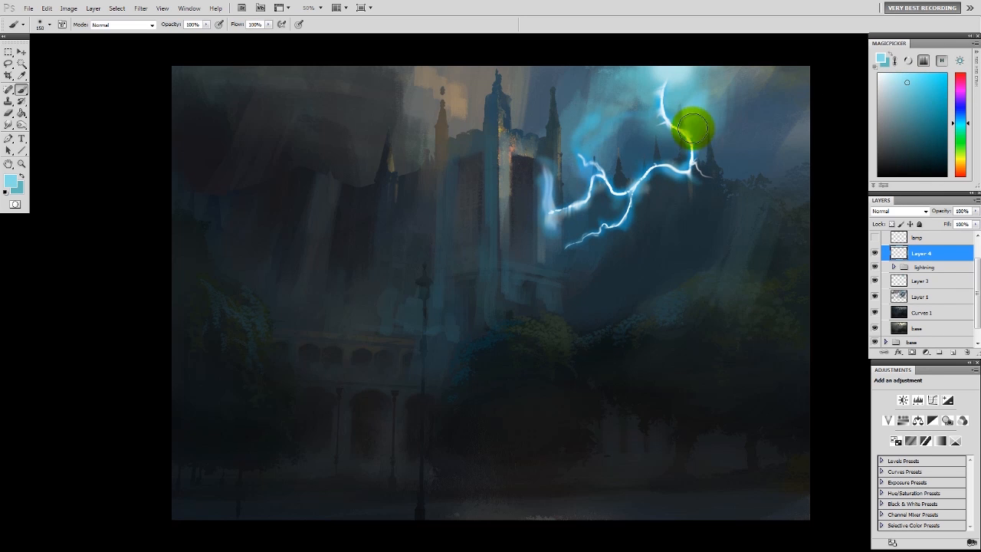
pyautogui.moveTo(674, 83); pyautogui.dragTo(694, 132)
pyautogui.hotkey('ctrl', 'z')
pyautogui.press('[')
pyautogui.press('[')
pyautogui.press('[')
pyautogui.moveTo(636, 114); pyautogui.dragTo(587, 146)
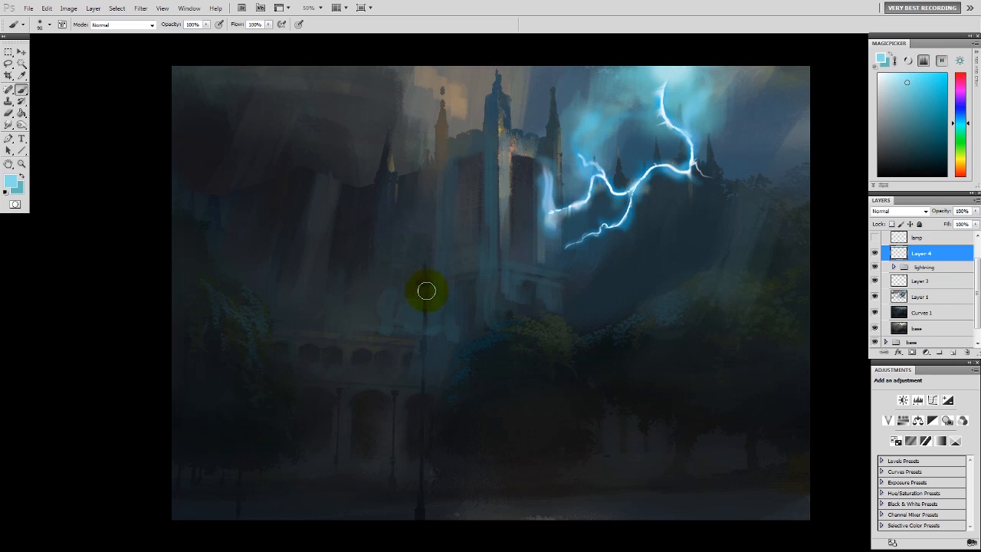
# - Brush sampled teal behind the bolt on Layer 3 and a large white glow over its origin on Layer 4
pyautogui.keyDown('alt'); pyautogui.click(427, 291); pyautogui.keyUp('alt')
pyautogui.click(920, 281)
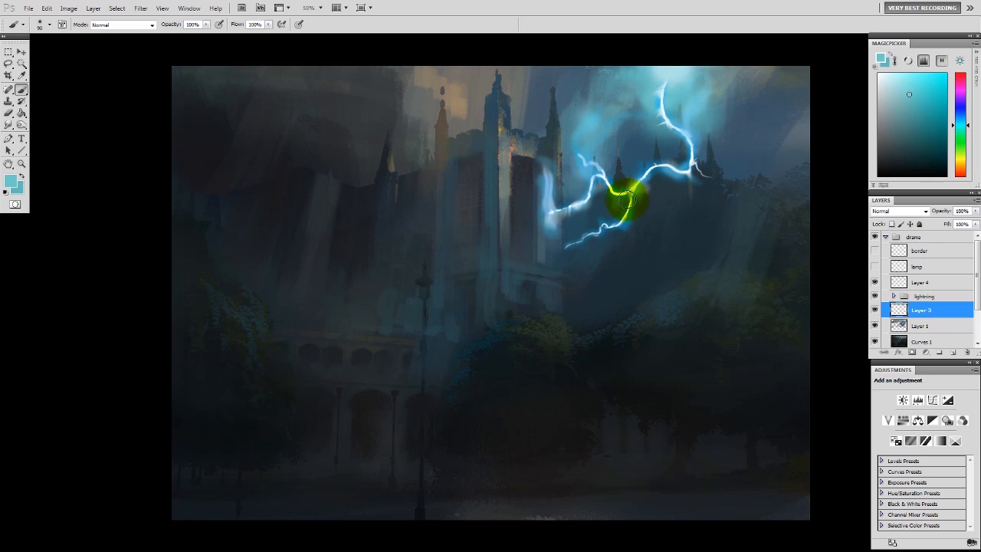
pyautogui.keyDown('alt'); pyautogui.click(664, 113); pyautogui.keyUp('alt')
pyautogui.click(921, 282)
pyautogui.press(']')
pyautogui.press(']')
pyautogui.press(']')
pyautogui.press(']')
pyautogui.click(667, 69)
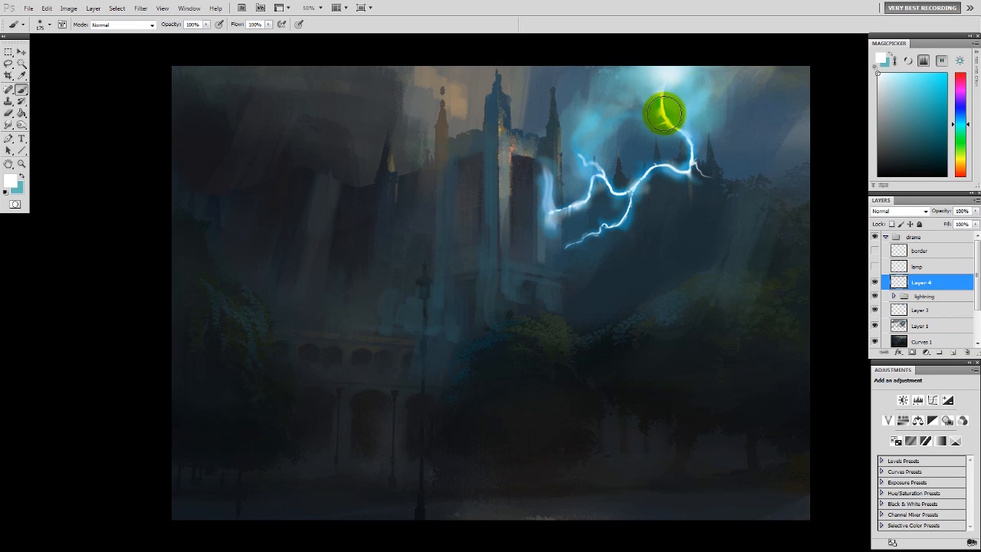
# - Delete the lowest blue bolt copy from the lightning group
pyautogui.click(893, 296)
pyautogui.moveTo(977, 254); pyautogui.dragTo(977, 282)
pyautogui.click(897, 292)
pyautogui.press('Delete')
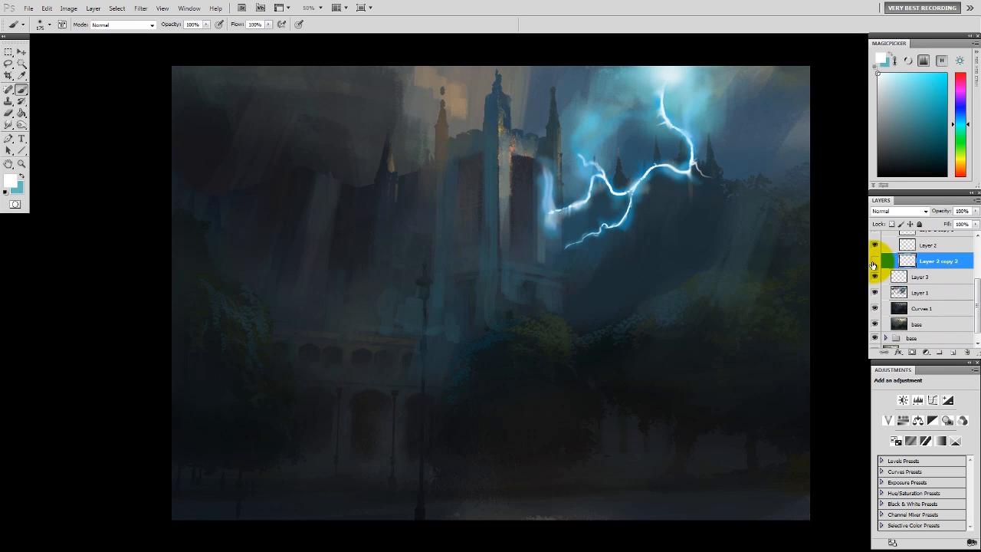
# - Compare the bolt with Layer 2 hidden and shown, and collapse the lightning group
pyautogui.scroll(2, 893, 269)
pyautogui.click(875, 287)
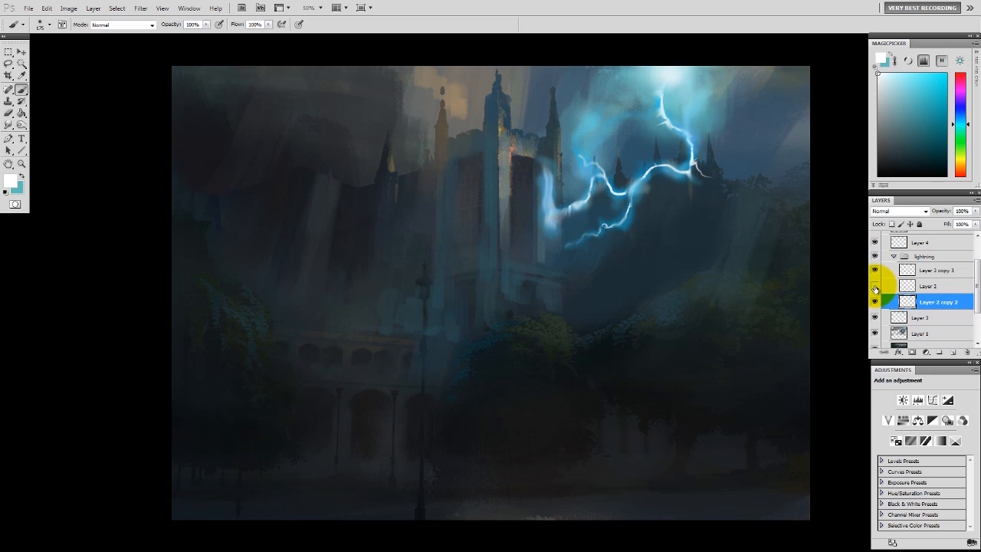
pyautogui.click(924, 286)
pyautogui.click(876, 287)
pyautogui.click(893, 256)
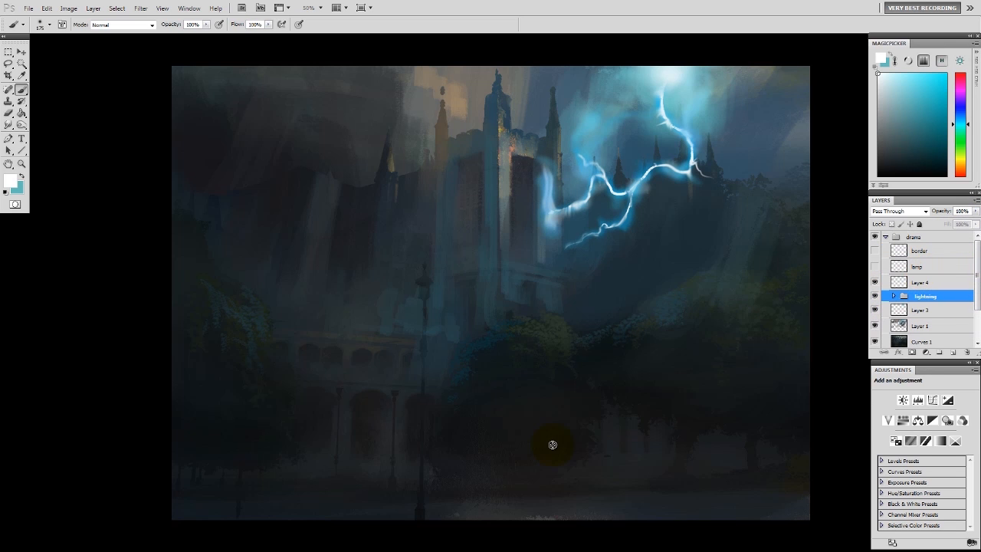
# - Redraw the bolt's white upper end through the glow on Layer 4 using a hard size 15 brush
pyautogui.click(894, 297)
pyautogui.click(890, 312)
pyautogui.press(',')
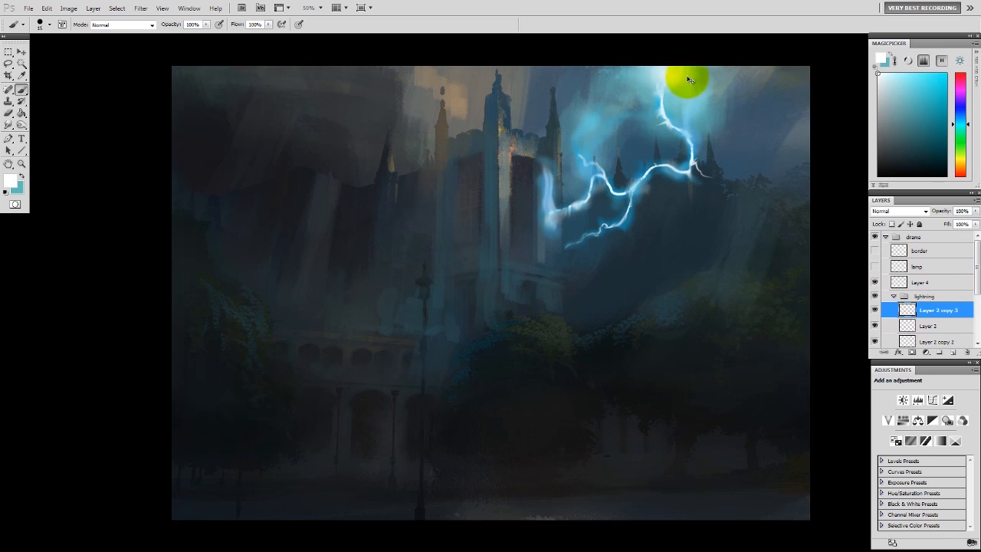
pyautogui.hotkey('alt', ']')
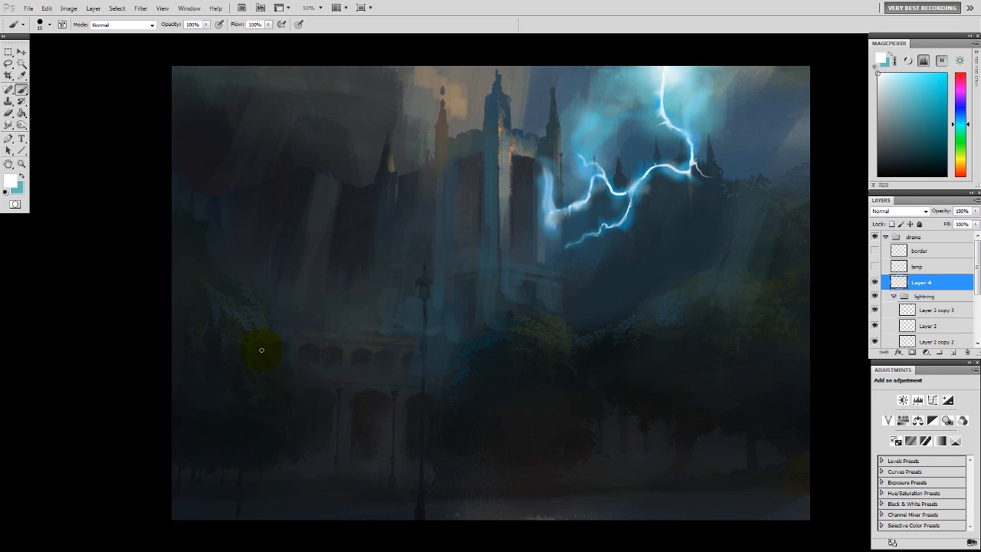
pyautogui.click(876, 266)
pyautogui.click(876, 266)
# - Add a new layer, paint sampled gray-green leaf highlights on the treetops and burn their highlights at 41% exposure
pyautogui.hotkey('ctrl', 'alt', 'shift', 'n')
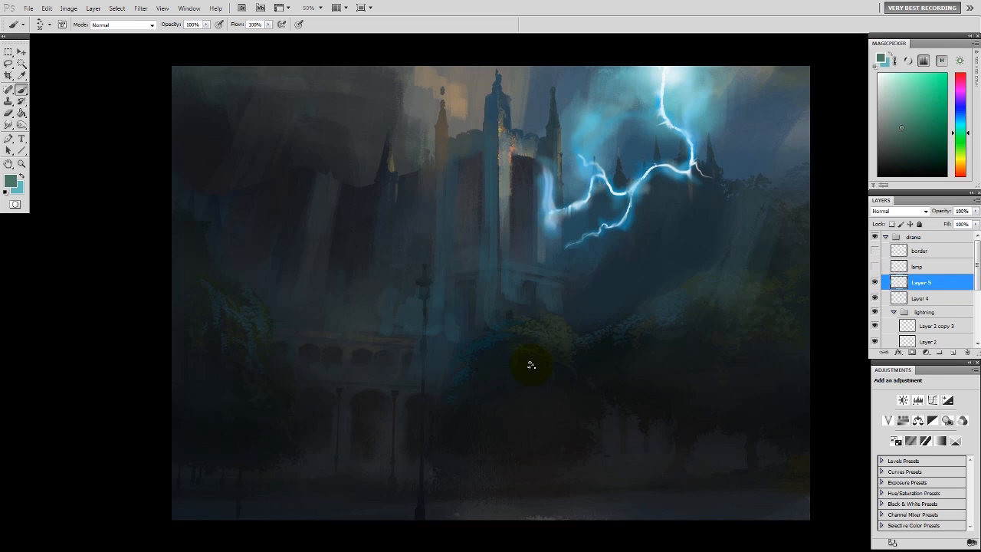
pyautogui.keyDown('alt'); pyautogui.click(686, 291); pyautogui.keyUp('alt')
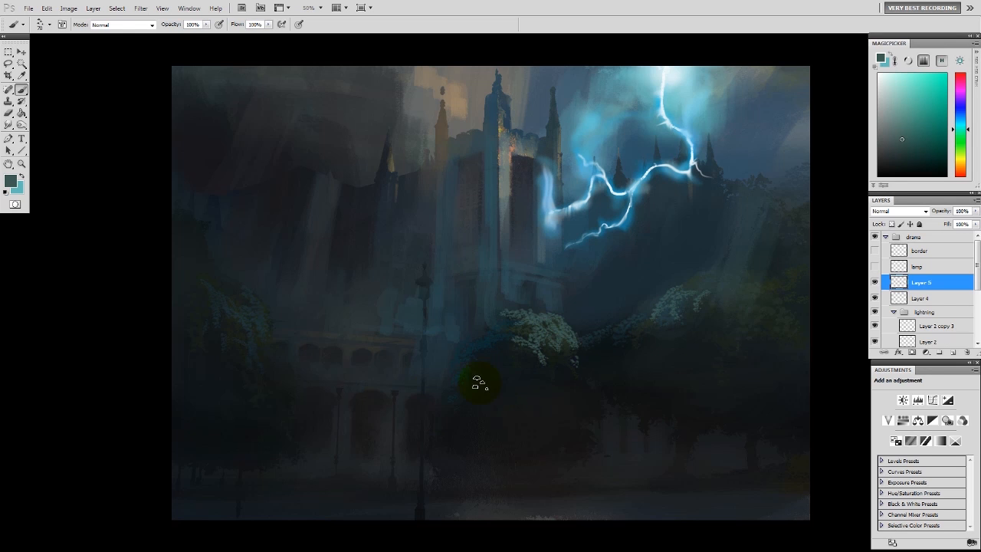
pyautogui.press('o')
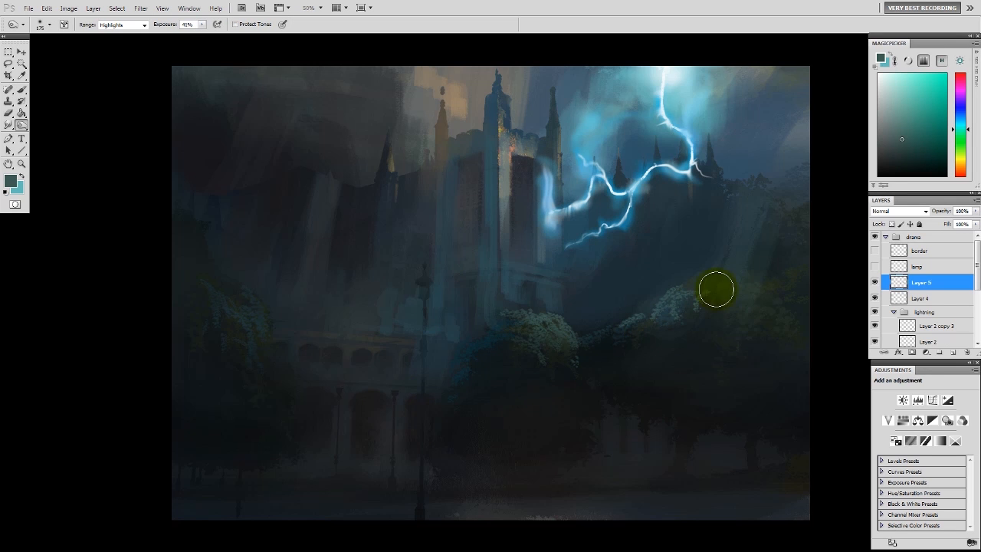
pyautogui.press('b')
# - Work sampled dark green and picked blue leaf texture into the central treetops to show the lightning's light
pyautogui.keyDown('alt'); pyautogui.click(539, 368); pyautogui.keyUp('alt')
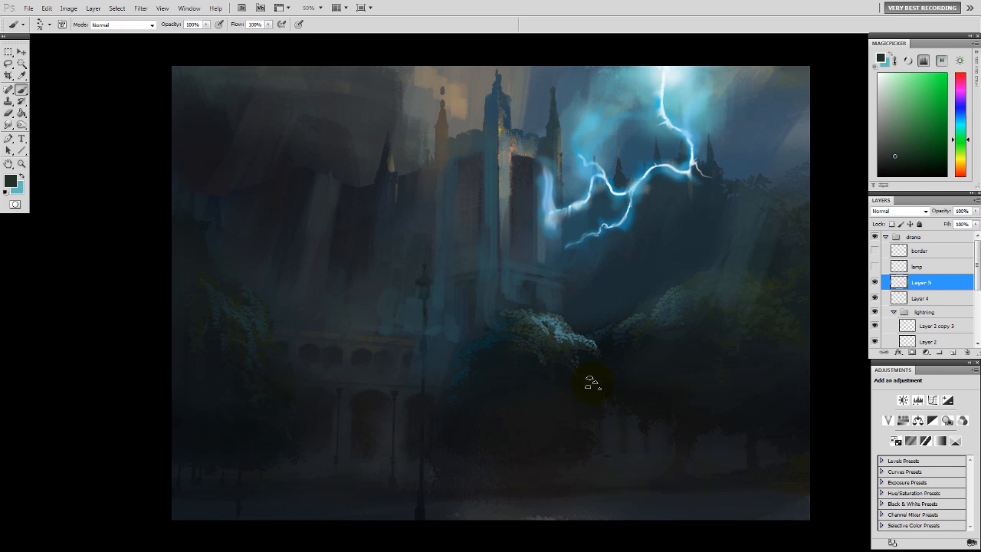
pyautogui.click(908, 139)
pyautogui.press(']')
pyautogui.press(']')
pyautogui.press(']')
pyautogui.press('o')
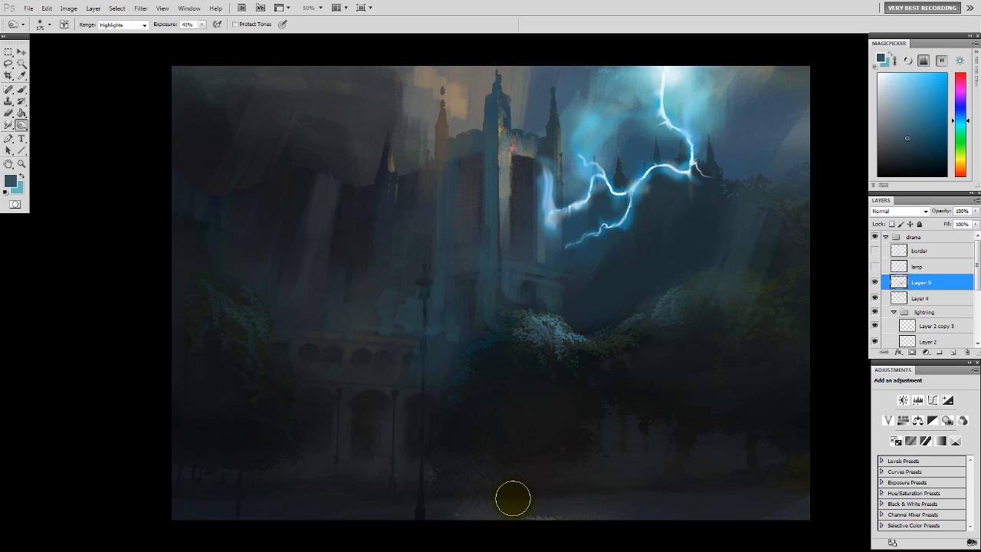
# - Paint blue reflective streaks across the ground below the right-hand trees with a textured size 100 brush
pyautogui.press('b')
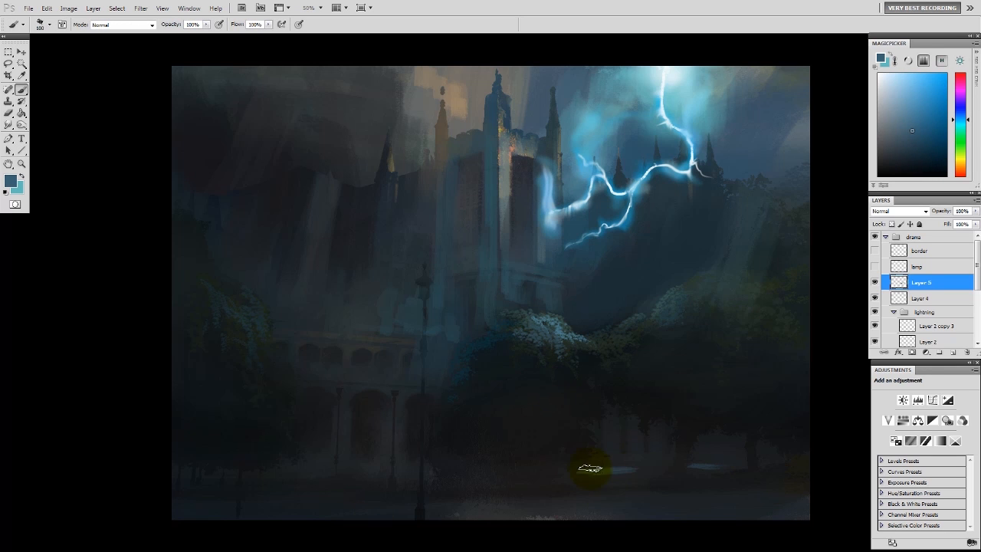
pyautogui.moveTo(596, 489)
pyautogui.mouseDown()
pyautogui.moveTo(583, 504)
pyautogui.moveTo(629, 516)
pyautogui.mouseUp()
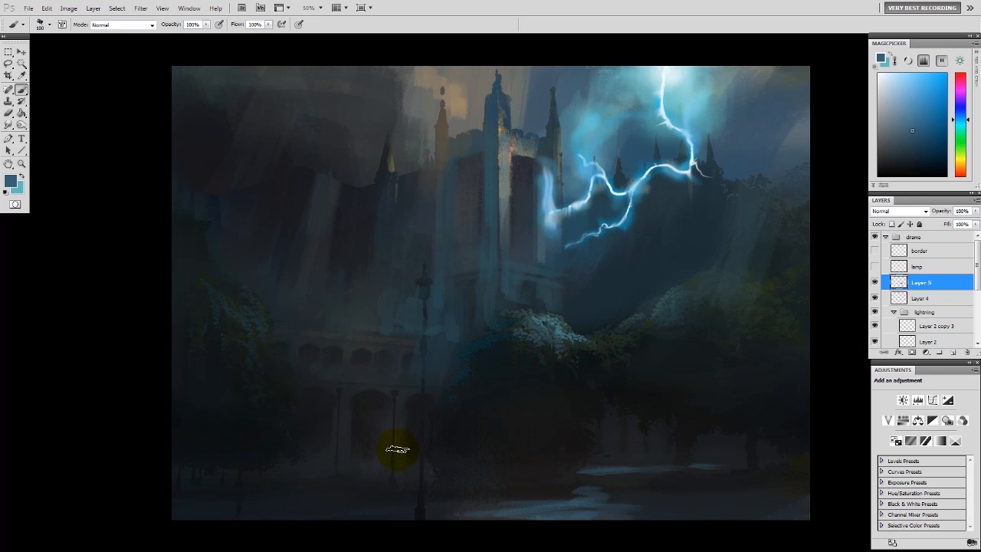
# - Stamp the visible artwork onto a new layer, compare it, and merge Layer 8 copy down
pyautogui.hotkey('ctrl', 'alt', 'shift', 'e')
pyautogui.click(875, 282)
pyautogui.click(874, 282)
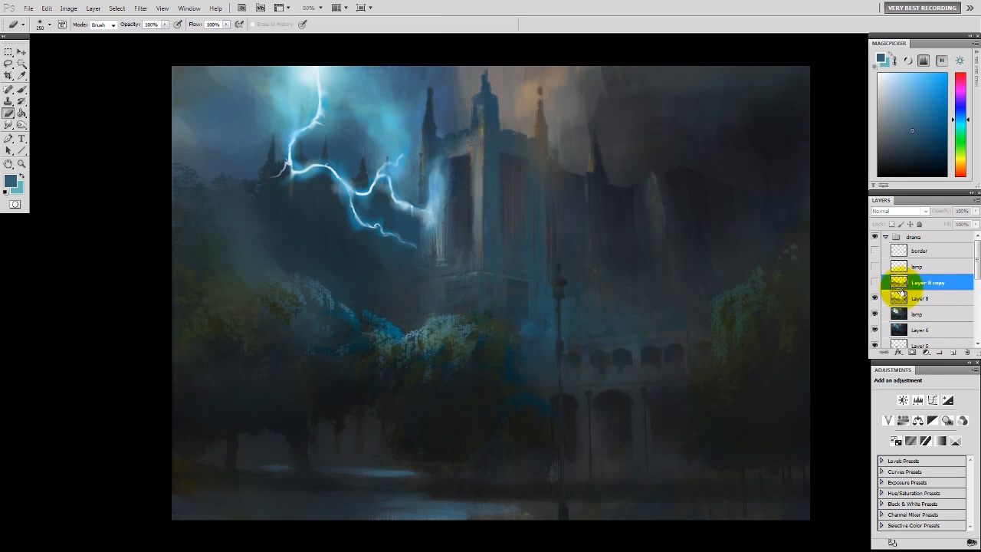
pyautogui.hotkey('ctrl', 'e')
pyautogui.scroll(2, 962, 296)
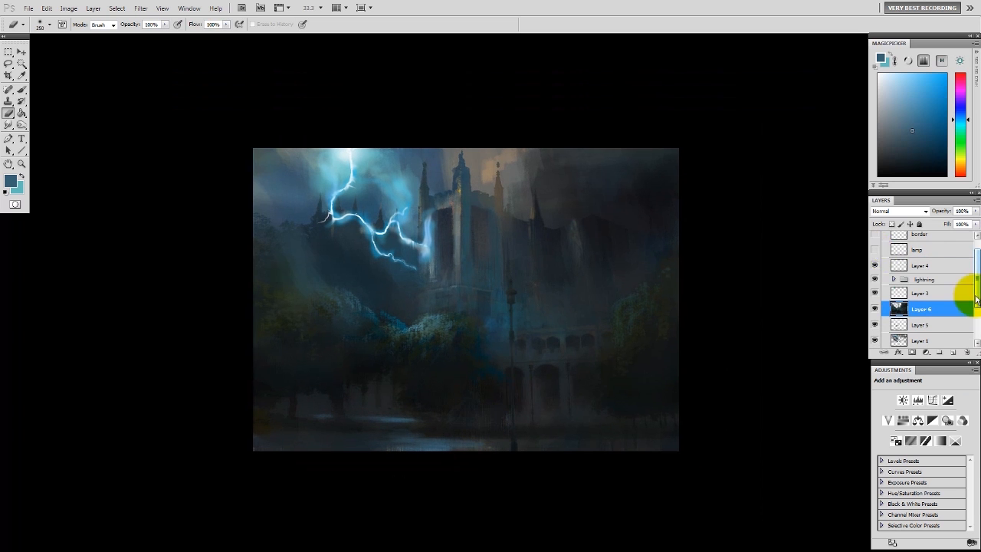
# - Show the border layer, darken it to a lightness of -20 with Hue/Saturation, and hide it again
pyautogui.scroll(1, 964, 296)
pyautogui.click(874, 253)
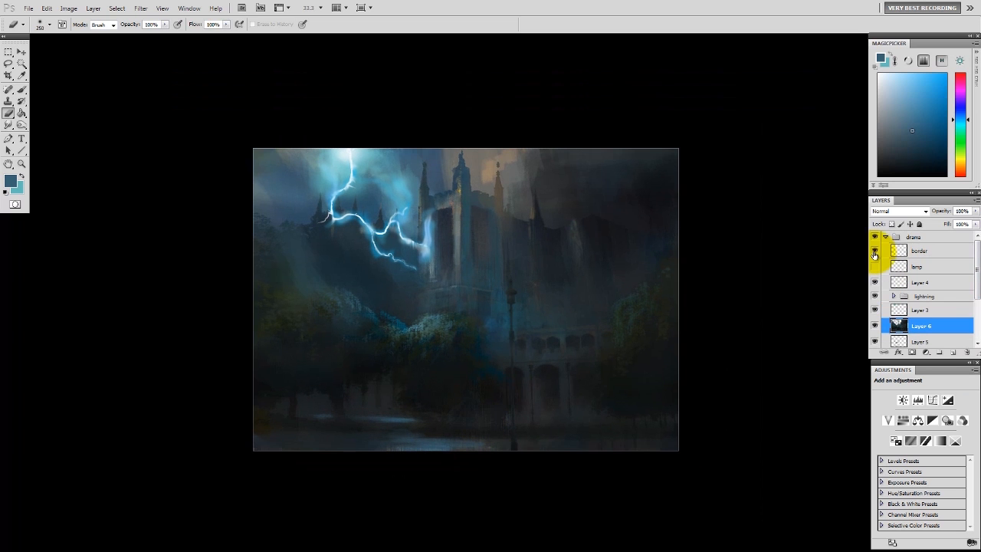
pyautogui.click(936, 249)
pyautogui.hotkey('ctrl', 'u')
pyautogui.moveTo(840, 483); pyautogui.dragTo(830, 485)
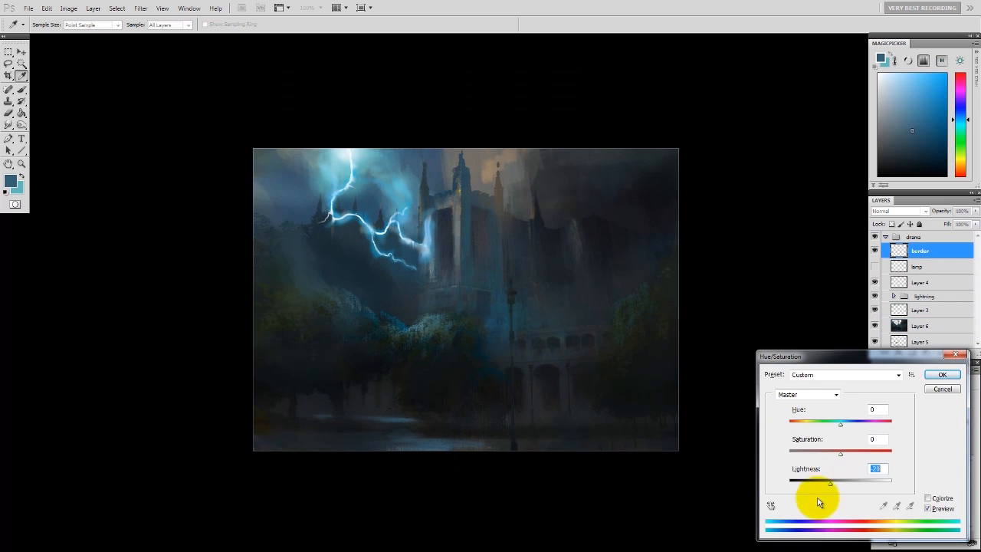
pyautogui.click(944, 374)
pyautogui.click(874, 251)
# - Group the layers from Layer 4 down to Layer 3 and name the group "lightning"
pyautogui.click(899, 284)
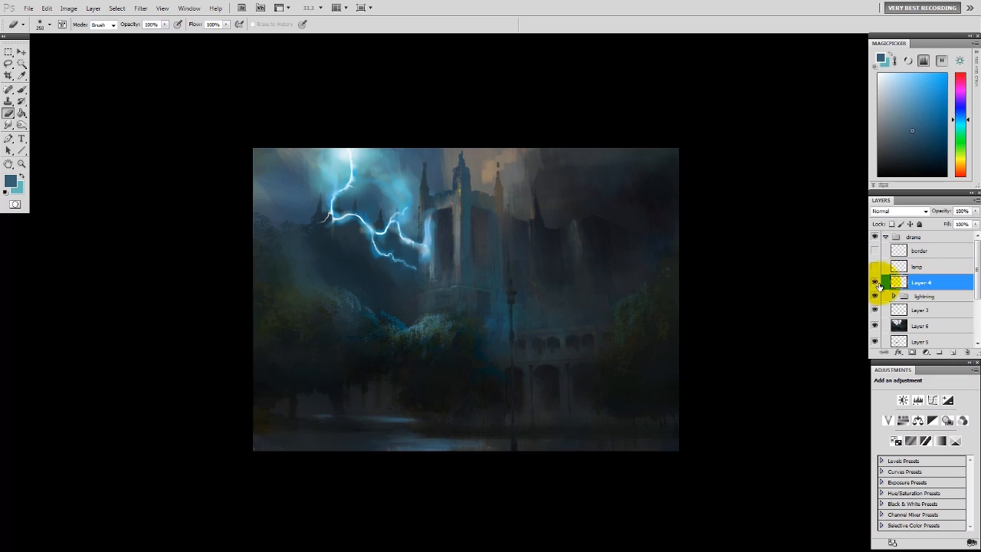
pyautogui.keyDown('shift'); pyautogui.click(904, 311); pyautogui.keyUp('shift')
pyautogui.hotkey('ctrl', 'g')
pyautogui.doubleClick(923, 281)
pyautogui.write('lightning')
pyautogui.press('Return')
# - Add a new layer and refine the water reflections on the ground with sampled near-black and blue tones using a size 30 brush
pyautogui.hotkey('ctrl', 'shift', 'n')
pyautogui.press('Return')
pyautogui.press('b')
pyautogui.keyDown('alt'); pyautogui.click(447, 443); pyautogui.keyUp('alt')
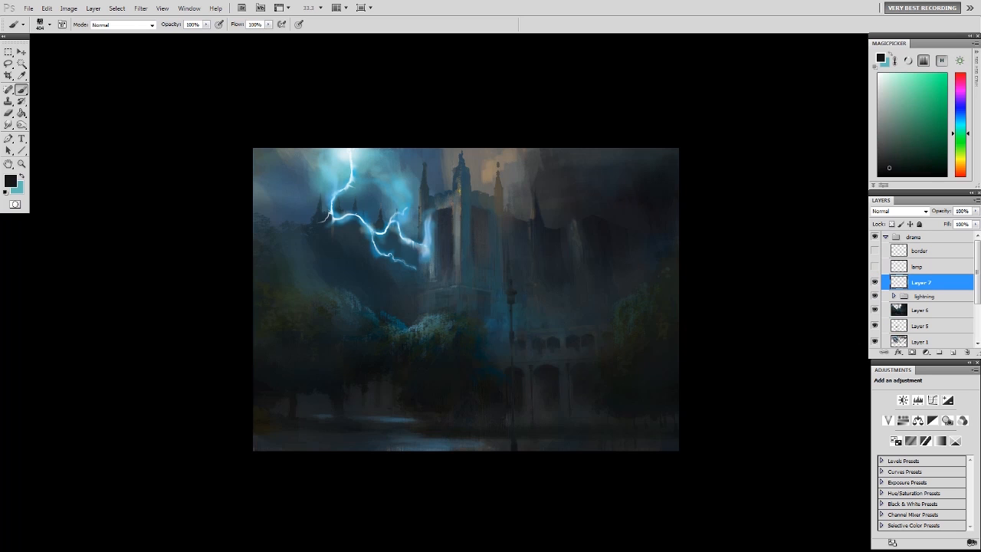
pyautogui.keyDown('alt'); pyautogui.click(457, 440); pyautogui.keyUp('alt')
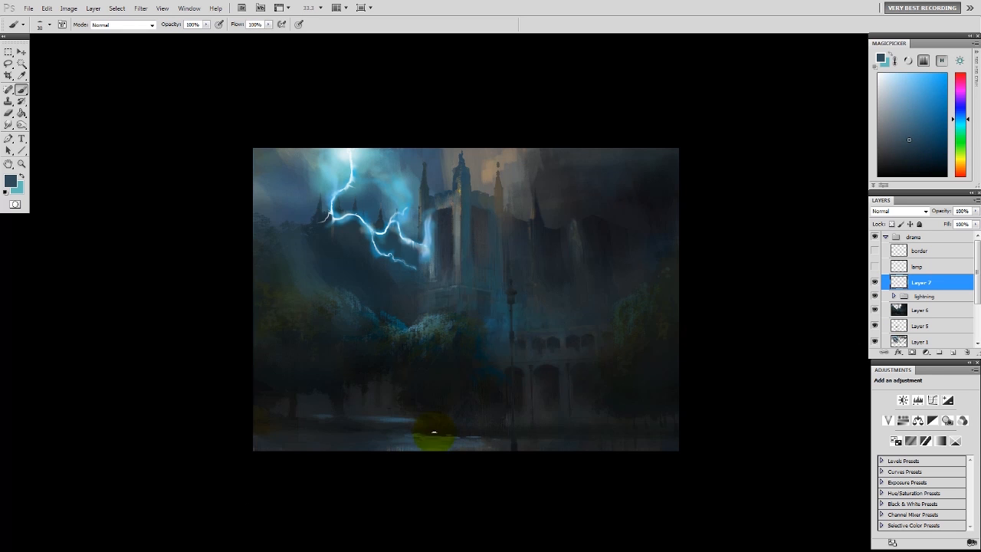
pyautogui.keyDown('alt'); pyautogui.click(421, 445); pyautogui.keyUp('alt')
pyautogui.hotkey('ctrl', '+')
pyautogui.scroll(-1, 368, 430)
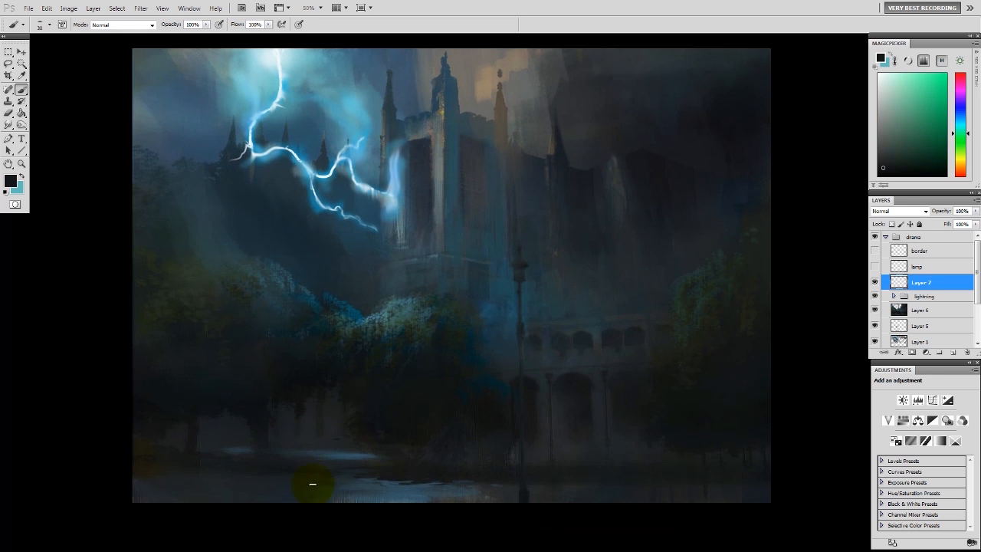
pyautogui.moveTo(198, 495); pyautogui.dragTo(196, 514)
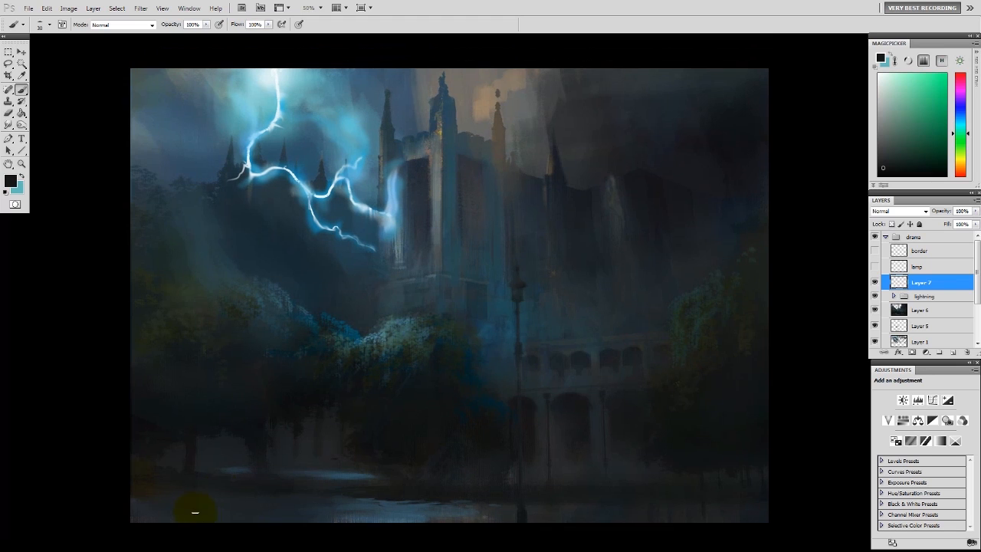
# - Fade the bolt's lowest branch tip on Layer 2 copy 3 and select Layer 2 copy 2 using a soft size 250 eraser
pyautogui.keyDown('alt'); pyautogui.click(470, 121); pyautogui.keyUp('alt')
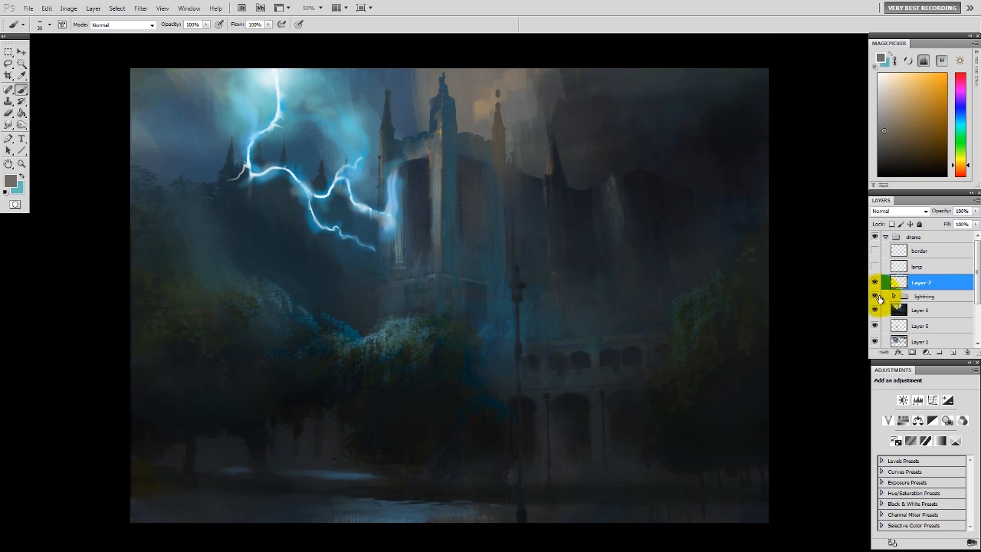
pyautogui.click(894, 297)
pyautogui.click(874, 310)
pyautogui.click(875, 310)
pyautogui.click(903, 325)
pyautogui.scroll(-3, 931, 324)
pyautogui.press('e')
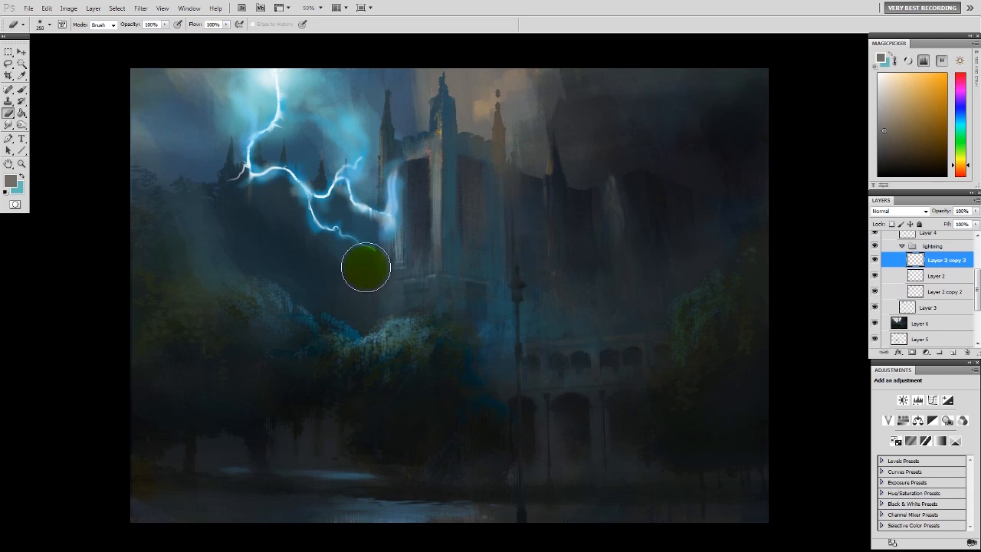
pyautogui.click(889, 292)
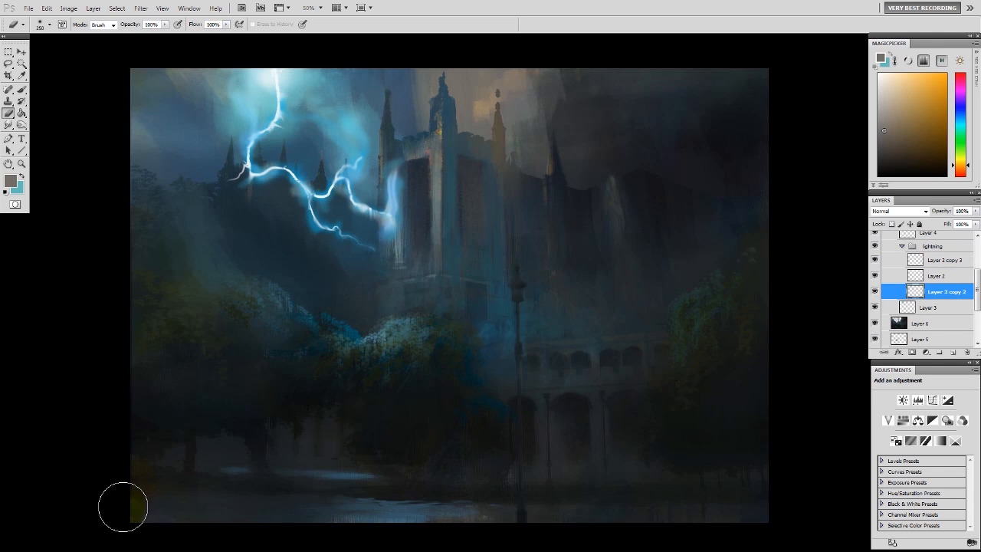
# - Paint sampled cyan and blue glow around the bolt's branches on Layer 2 copy 2 with a soft brush reduced to size 25
pyautogui.press('b')
pyautogui.scroll(3, 915, 291)
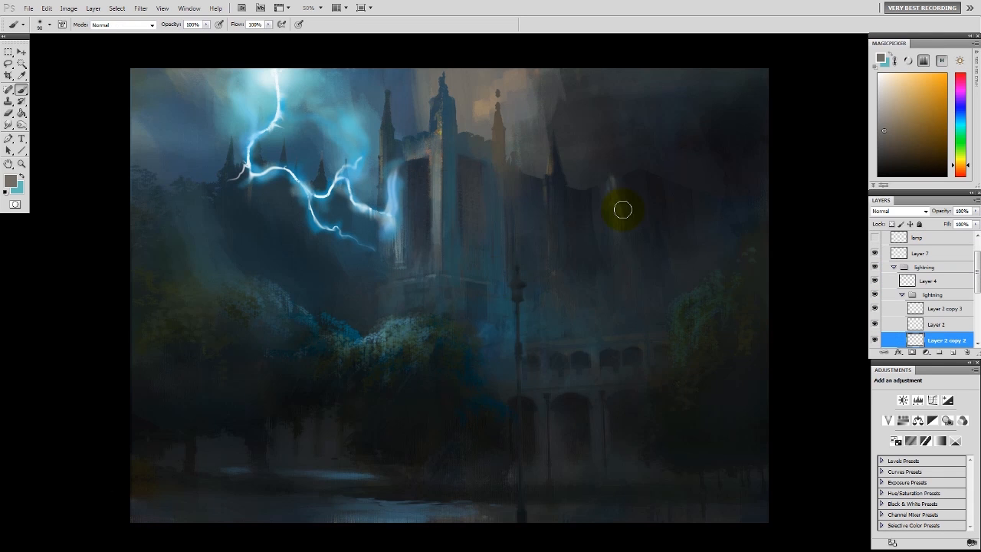
pyautogui.keyDown('alt'); pyautogui.click(374, 206); pyautogui.keyUp('alt')
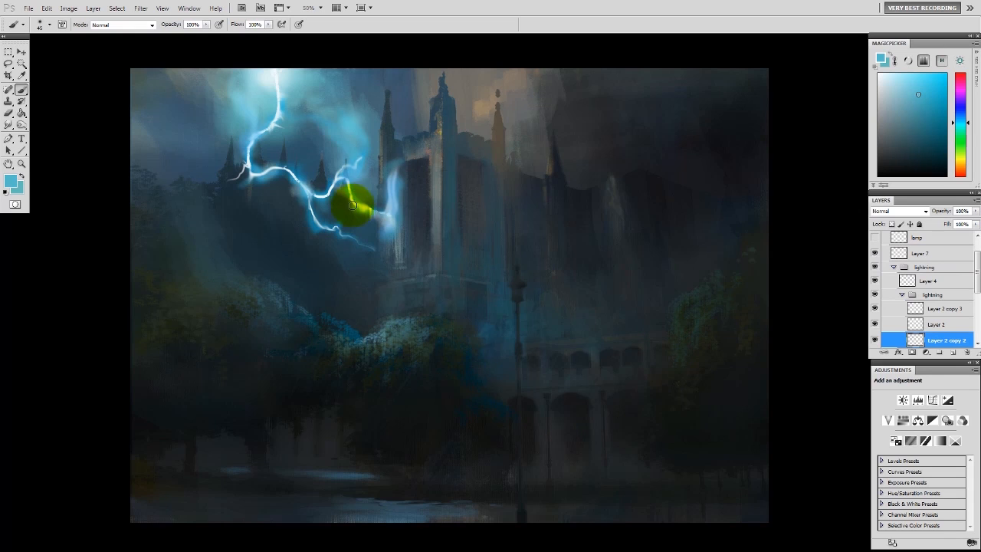
pyautogui.keyDown('alt'); pyautogui.click(340, 164); pyautogui.keyUp('alt')
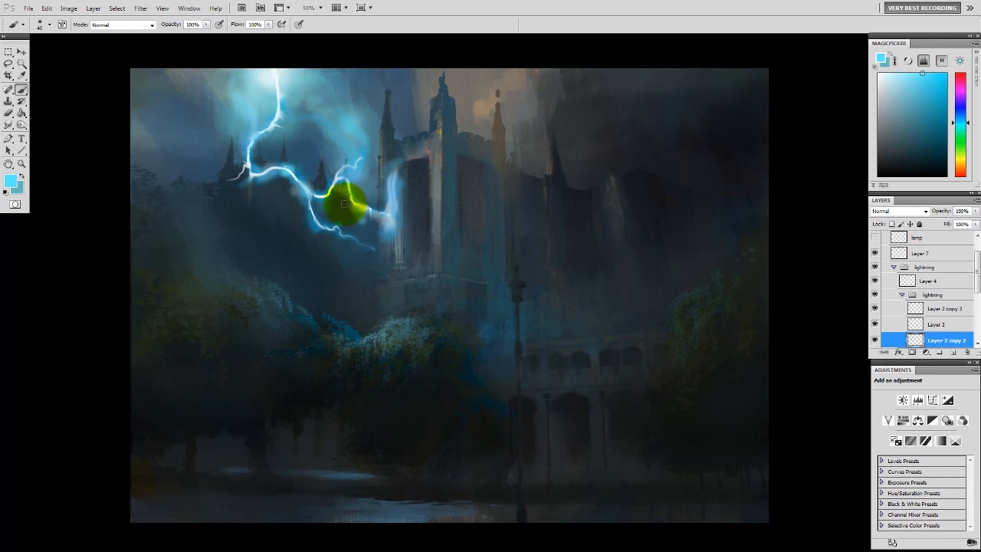
pyautogui.keyDown('alt'); pyautogui.click(246, 169); pyautogui.keyUp('alt')
pyautogui.keyDown('alt'); pyautogui.click(322, 133); pyautogui.keyUp('alt')
pyautogui.keyDown('alt'); pyautogui.click(274, 111); pyautogui.keyUp('alt')
pyautogui.keyDown('alt'); pyautogui.click(366, 243); pyautogui.keyUp('alt')
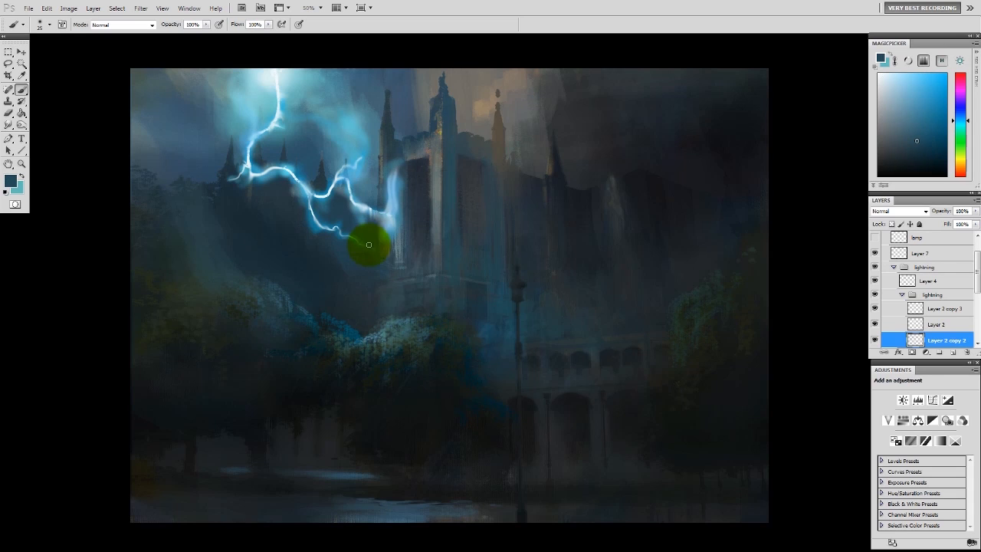
# - Paint sampled brown and gray tones on Layer 7 in the sky beside the central tower with a soft size 25 brush
pyautogui.keyDown('alt'); pyautogui.click(486, 101); pyautogui.keyUp('alt')
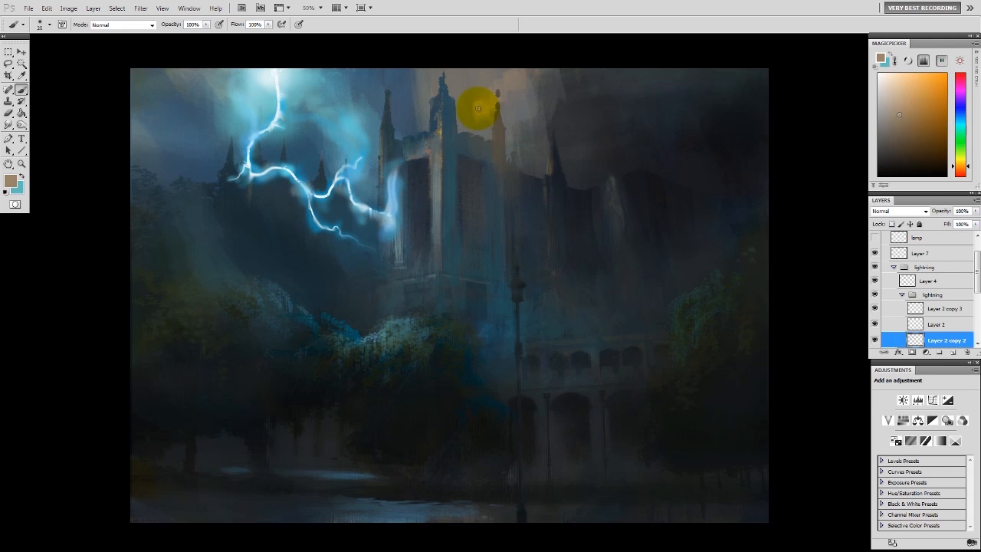
pyautogui.click(894, 267)
pyautogui.click(921, 254)
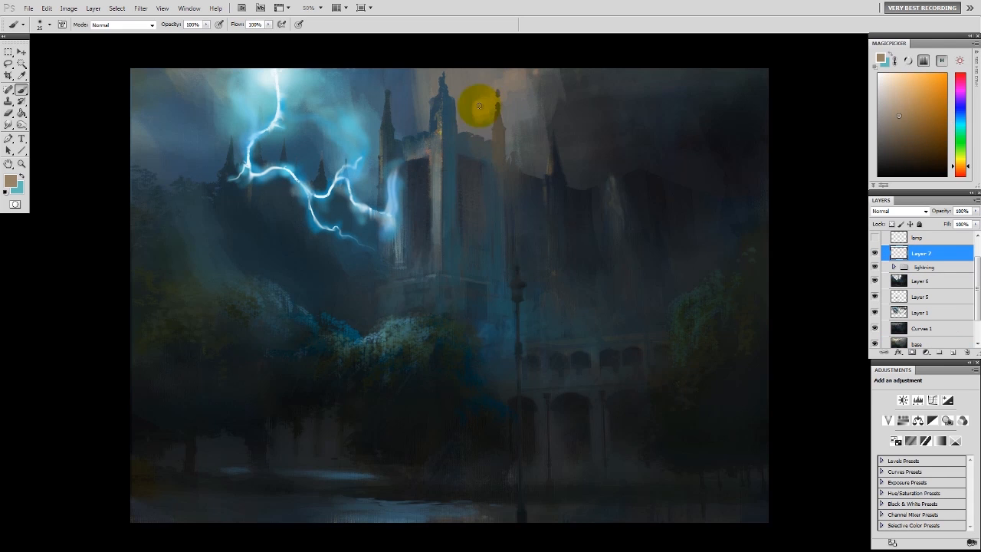
pyautogui.keyDown('alt'); pyautogui.click(450, 140); pyautogui.keyUp('alt')
pyautogui.keyDown('alt'); pyautogui.click(468, 119); pyautogui.keyUp('alt')
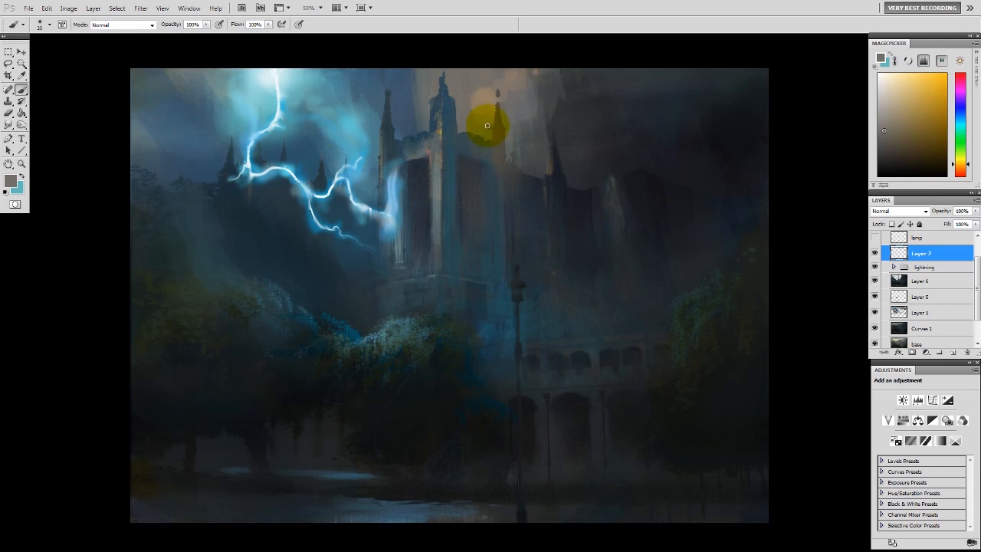
pyautogui.keyDown('alt'); pyautogui.click(479, 122); pyautogui.keyUp('alt')
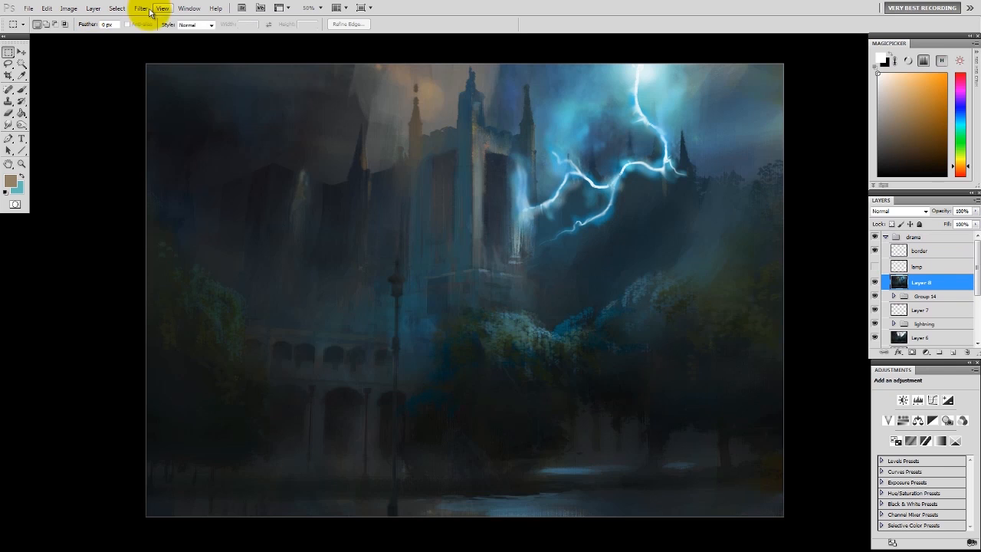
# - Apply a Motion Blur to Layer 8 at a 90° angle with a distance of 28 pixels
pyautogui.click(146, 10)
pyautogui.moveTo(157, 99)
pyautogui.click(98, 160)
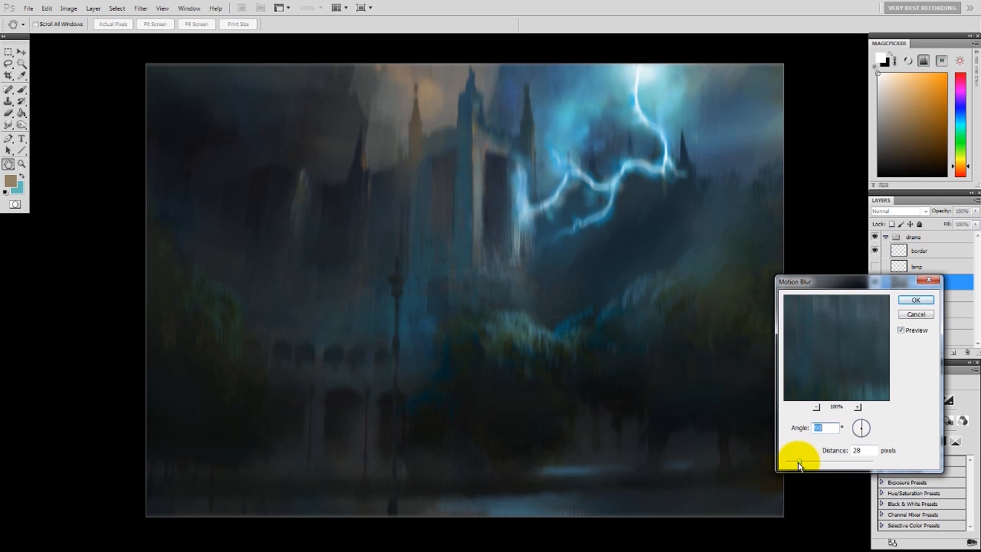
pyautogui.click(916, 301)
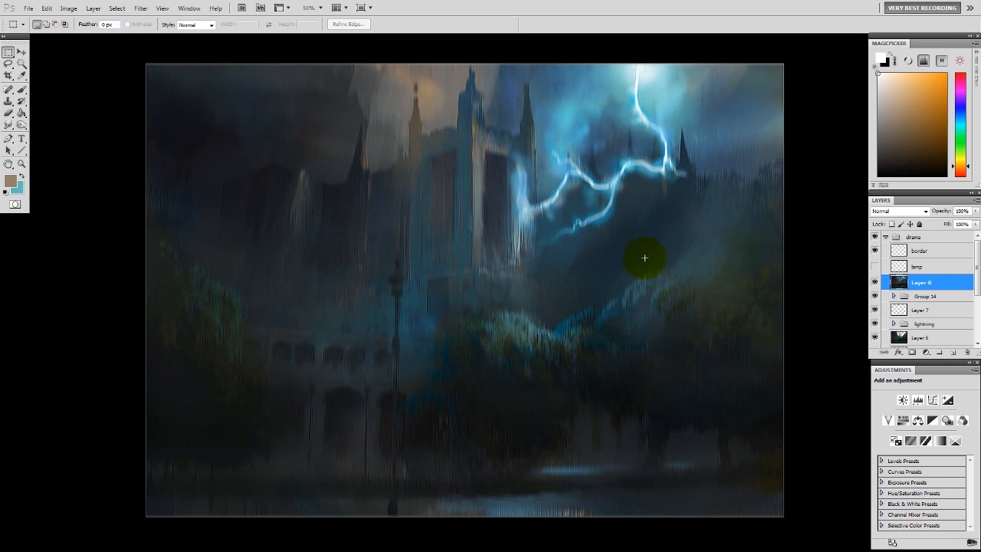
# - Lower Layer 8's opacity to 33% and compare the painting with and without it
pyautogui.moveTo(295, 138); pyautogui.dragTo(732, 360)
pyautogui.click(975, 211)
pyautogui.moveTo(975, 222); pyautogui.dragTo(938, 225)
pyautogui.click(875, 285)
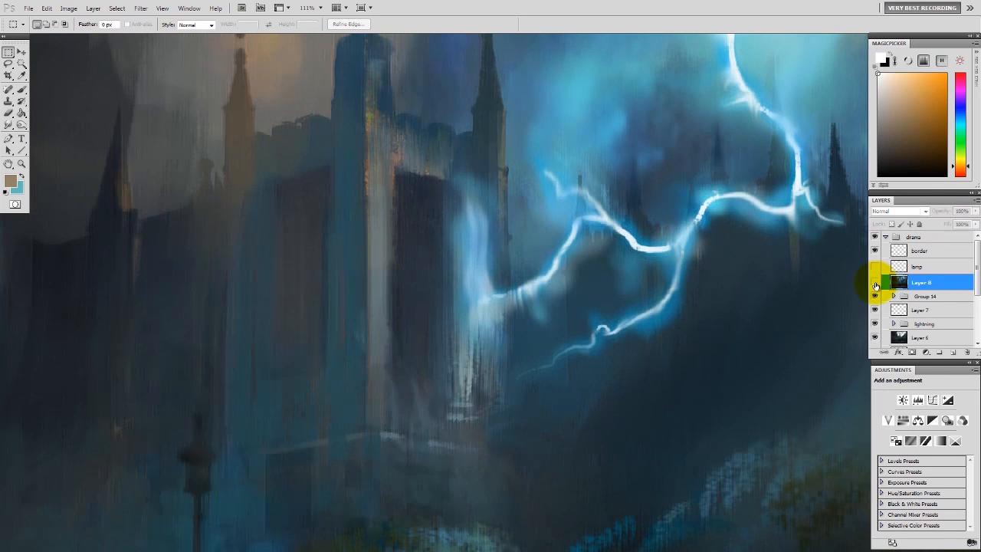
# - Erase Layer 8's blur around the lightning bolt and the lit tower wall with a soft size 500 eraser
pyautogui.press('e')
pyautogui.moveTo(502, 319); pyautogui.dragTo(488, 376)
pyautogui.hotkey('ctrl', '-')
pyautogui.hotkey('ctrl', '-')
pyautogui.hotkey('ctrl', '-')
pyautogui.hotkey('ctrl', '-')
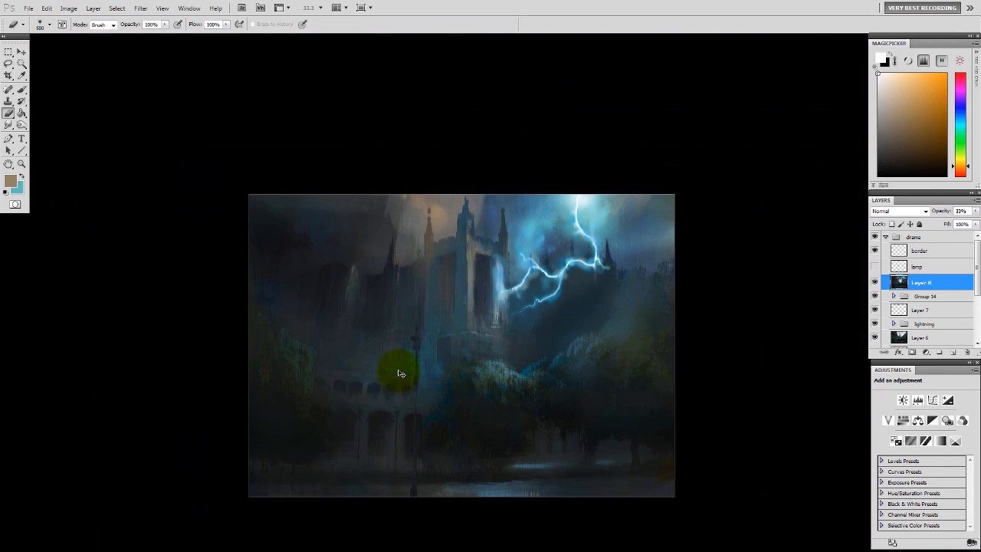
# - Erase Layer 8's blur over the lamp post and the bridge arches with a size 125 eraser, checking against the layer hidden
pyautogui.hotkey('ctrl', '+')
pyautogui.press('[')
pyautogui.press('[')
pyautogui.press('[')
pyautogui.press('[')
pyautogui.press('[')
pyautogui.press('[')
pyautogui.press('[')
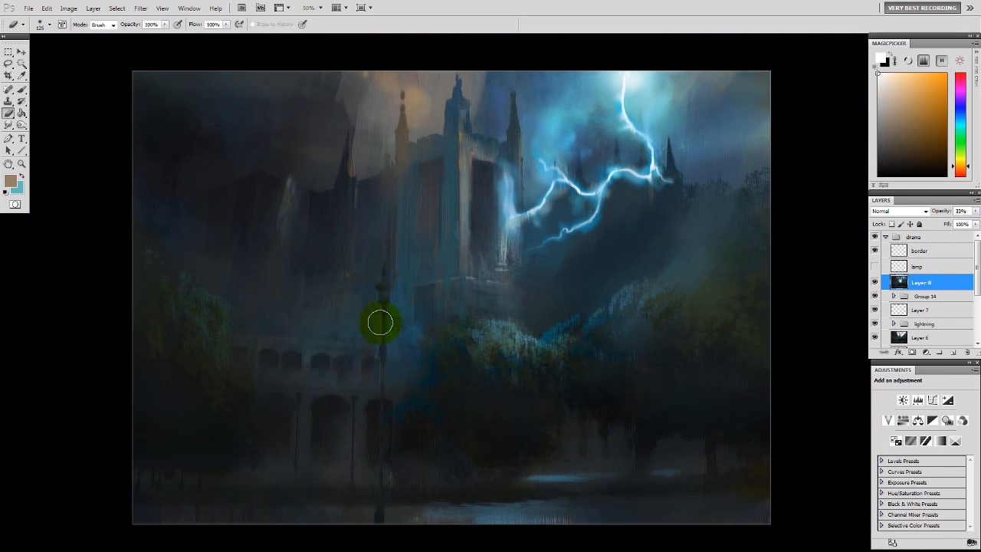
pyautogui.click(872, 286)
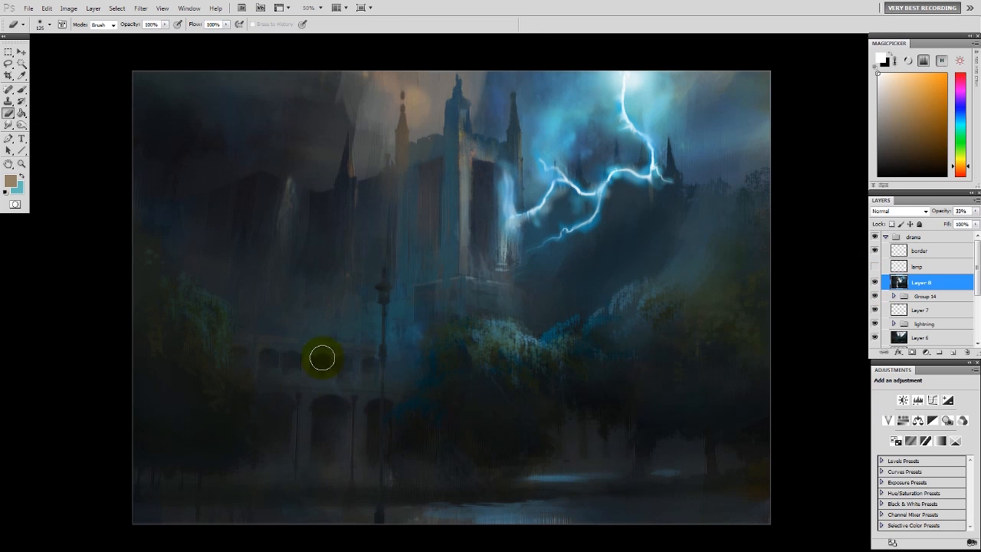
pyautogui.click(875, 286)
pyautogui.click(923, 282)
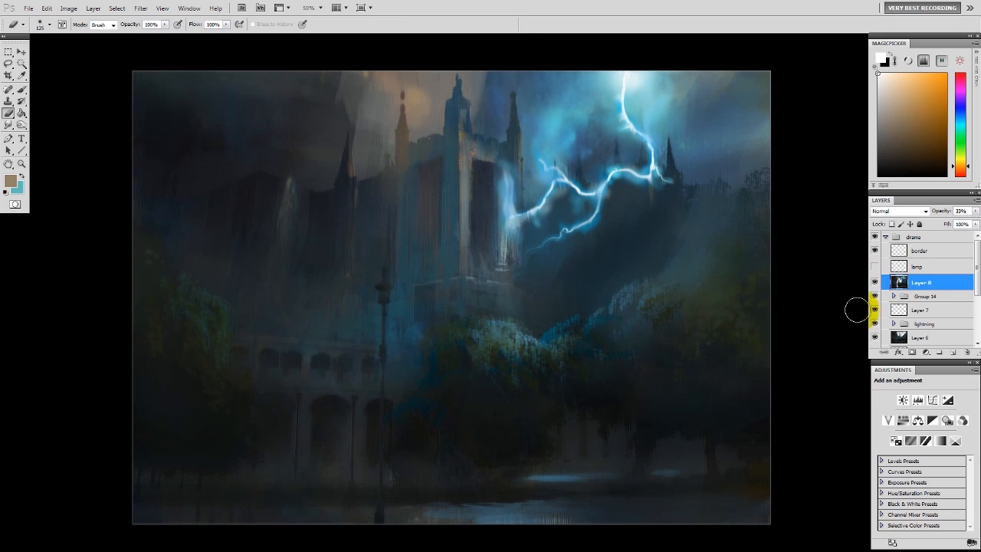
# - Lasso the area around the lightning bolt and its glow and copy it to a new layer
pyautogui.press('l')
pyautogui.moveTo(528, 158)
pyautogui.mouseDown()
pyautogui.moveTo(668, 212)
pyautogui.moveTo(663, 130)
pyautogui.moveTo(559, 143)
pyautogui.mouseUp()
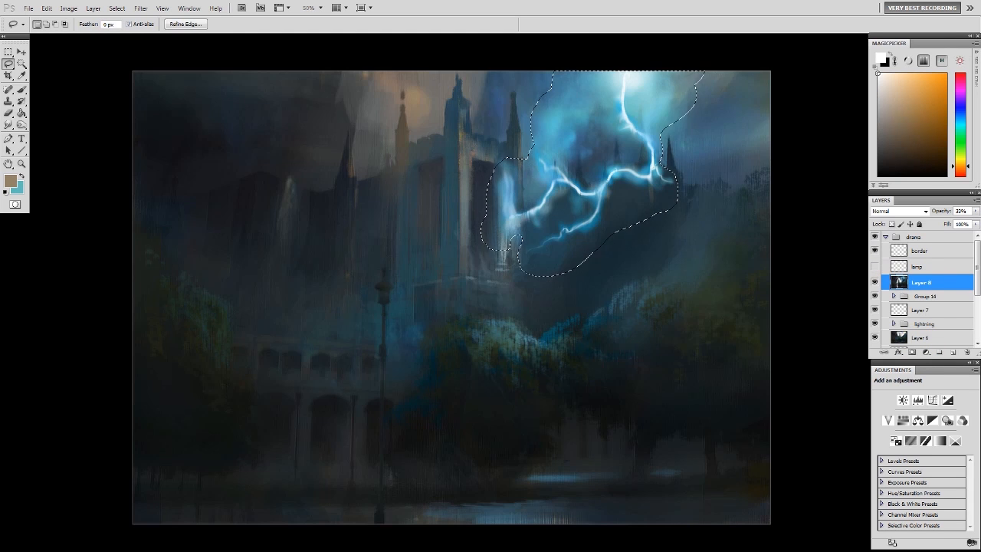
pyautogui.hotkey('ctrl', 'j')
pyautogui.moveTo(532, 62)
pyautogui.mouseDown()
pyautogui.moveTo(531, 193)
pyautogui.moveTo(495, 227)
pyautogui.moveTo(566, 260)
pyautogui.moveTo(680, 178)
pyautogui.moveTo(702, 84)
pyautogui.mouseUp()
pyautogui.hotkey('ctrl', 'j')
# - Apply a Motion Blur to the copied lightning on Layer 10 at a 90° angle with a distance of 44 pixels
pyautogui.click(140, 8)
pyautogui.moveTo(166, 104)
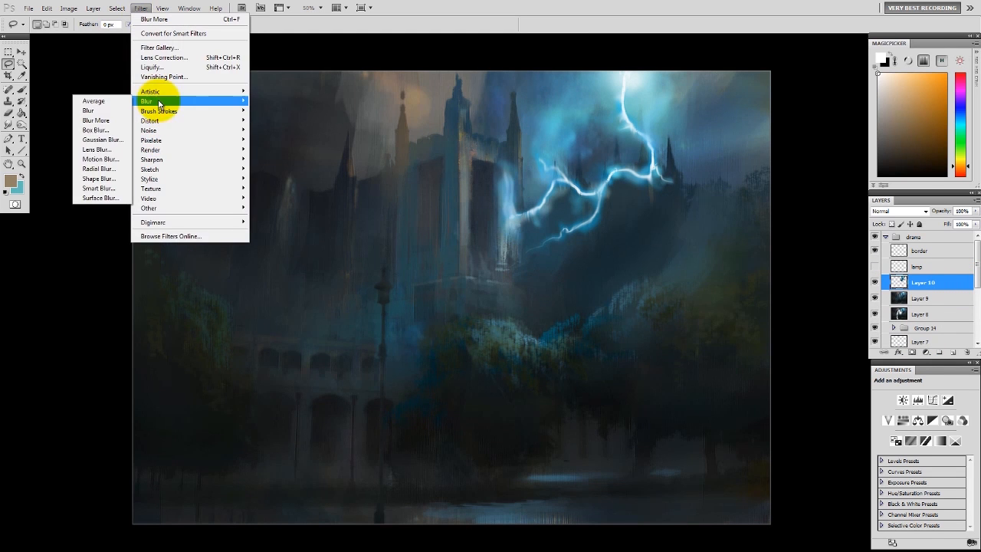
pyautogui.click(98, 159)
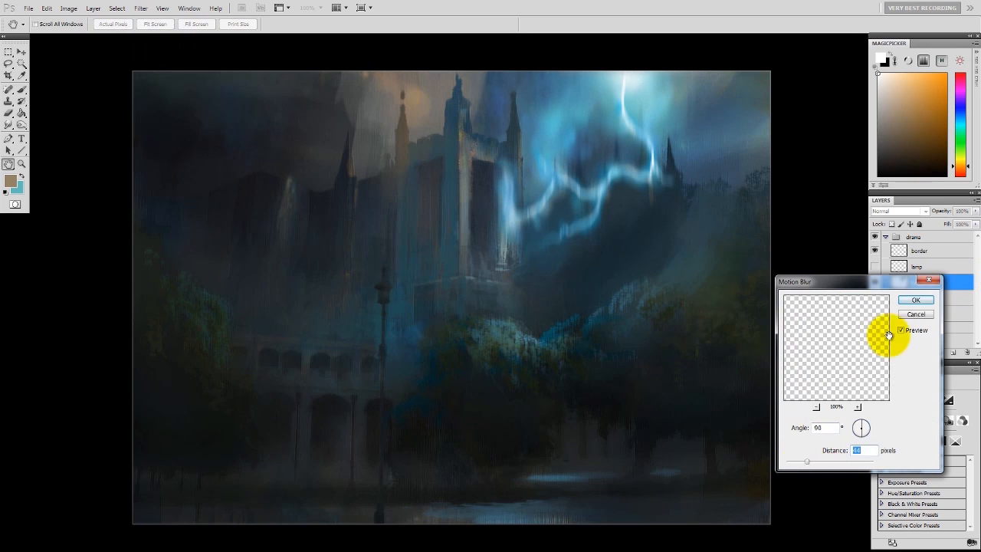
pyautogui.press('Return')
# - Reduce the opacity of the blurred lightning on Layer 10 to 40% and check its effect
pyautogui.moveTo(467, 115); pyautogui.dragTo(693, 248)
pyautogui.click(975, 211)
pyautogui.moveTo(960, 225); pyautogui.dragTo(945, 226)
pyautogui.click(878, 289)
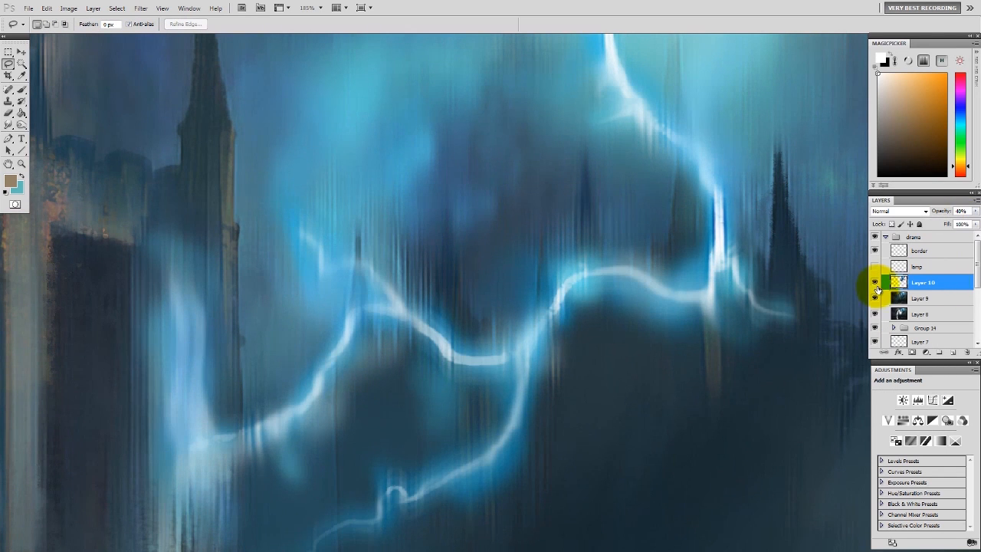
pyautogui.hotkey('ctrl', '-')
pyautogui.hotkey('ctrl', '-')
pyautogui.hotkey('ctrl', '-')
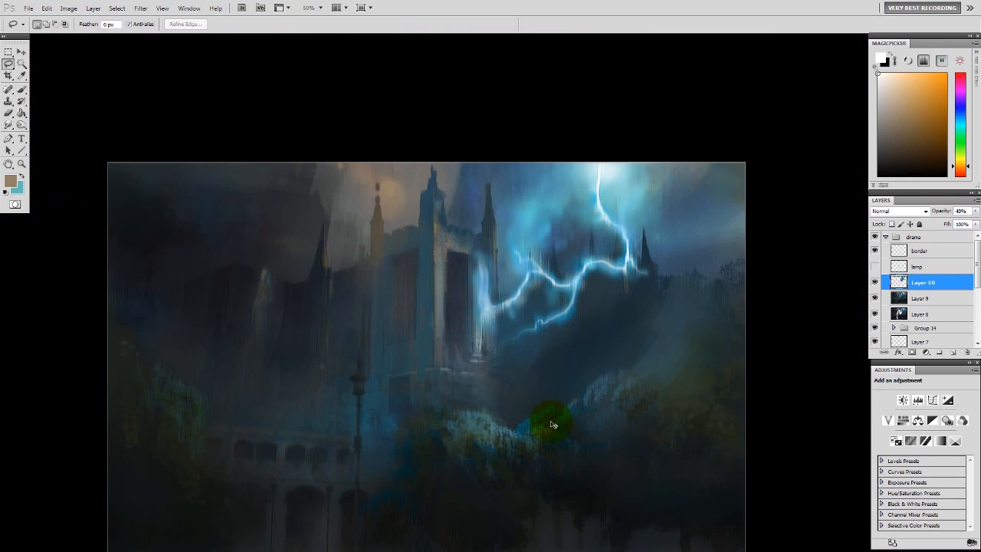
# - Compare the painting with Layer 9 and Layer 10 hidden and shown, and delete Layer 9
pyautogui.moveTo(558, 407); pyautogui.dragTo(574, 363)
pyautogui.click(876, 300)
pyautogui.hotkey('ctrl', '-')
pyautogui.click(877, 285)
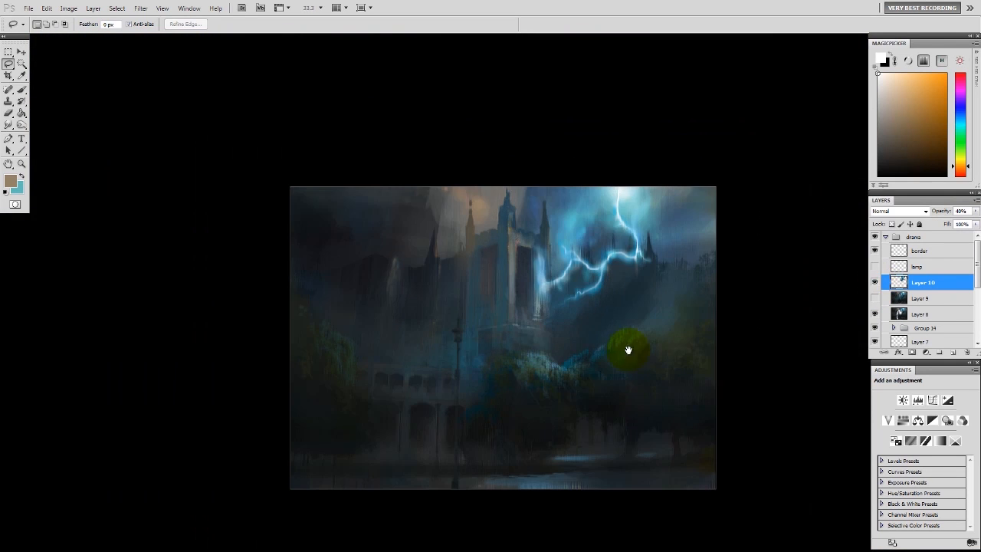
pyautogui.click(877, 284)
pyautogui.moveTo(455, 189); pyautogui.dragTo(649, 351)
pyautogui.press('b')
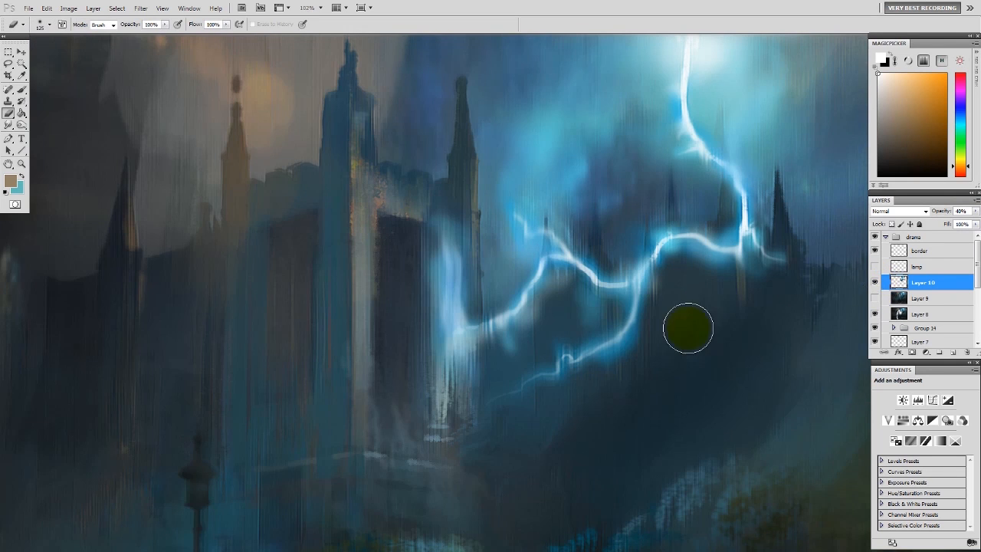
pyautogui.click(941, 301)
pyautogui.moveTo(942, 301); pyautogui.dragTo(967, 352)
# - Compare the castle and lightning with and without Layer 8's vertical streaks
pyautogui.click(875, 299)
pyautogui.click(875, 299)
pyautogui.click(876, 299)
pyautogui.click(875, 299)
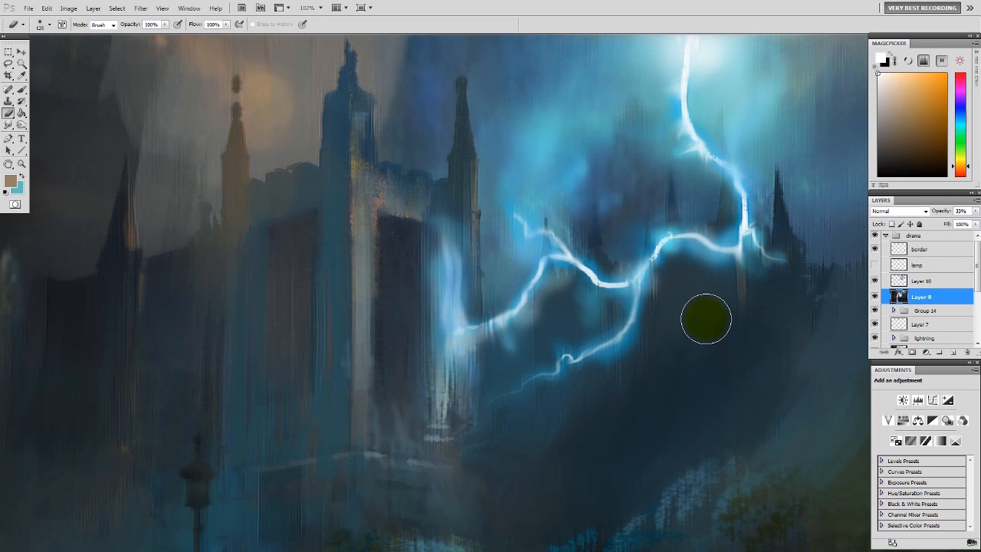
pyautogui.hotkey('ctrl', '-')
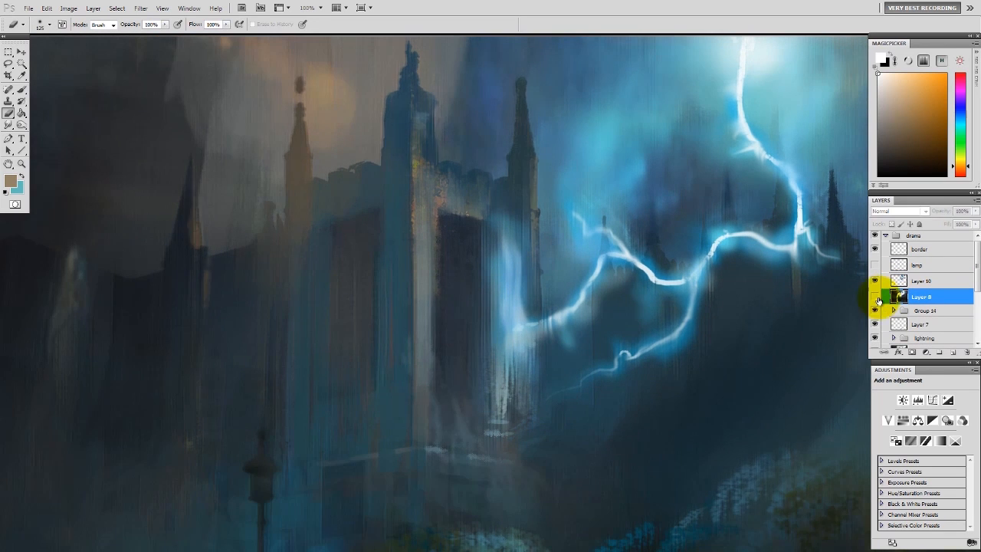
pyautogui.scroll(5, 429, 372)
pyautogui.scroll(-6, 344, 366)
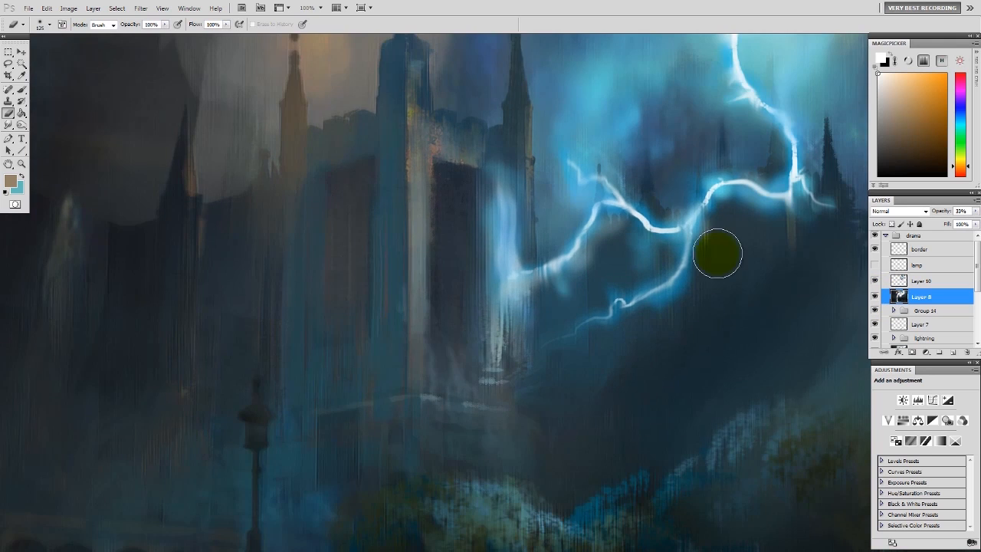
pyautogui.hotkey('ctrl', '-')
pyautogui.hotkey('ctrl', '-')
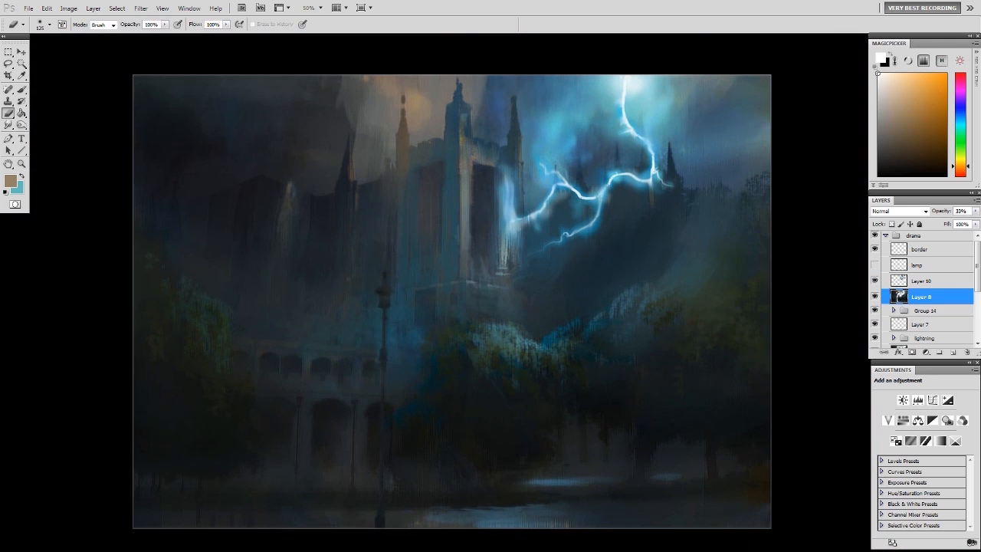
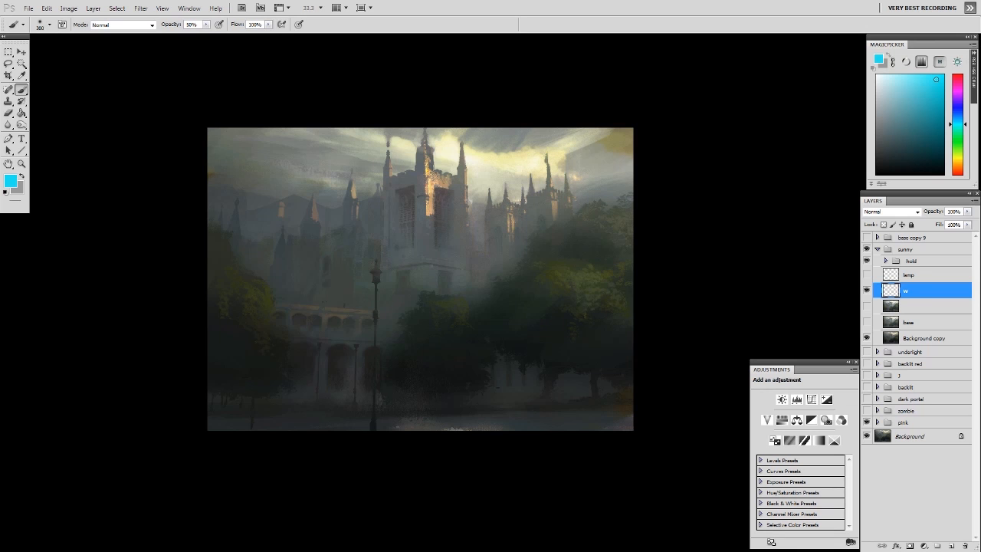
# - Show the base layer and wash the sky around the castle towers with bright cyan
pyautogui.click(867, 322)
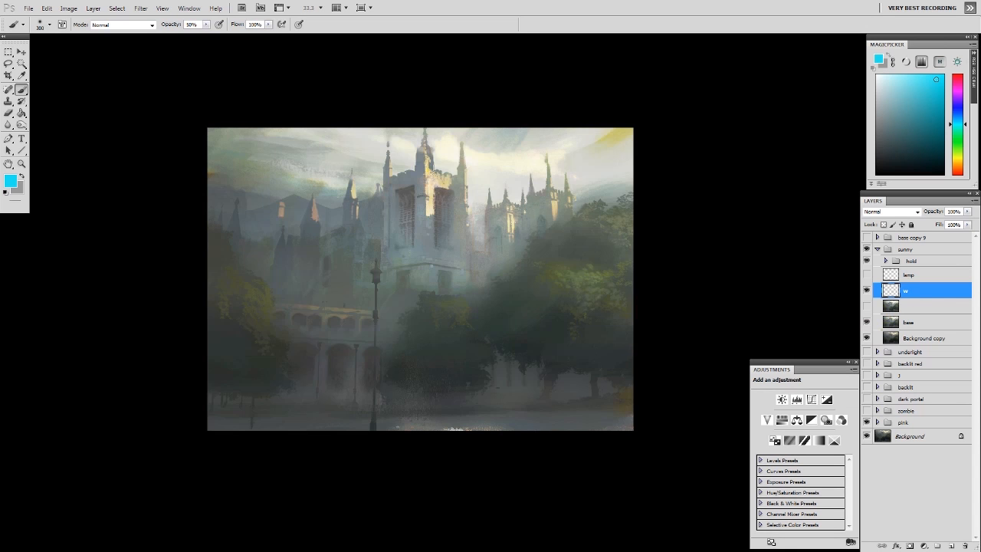
pyautogui.moveTo(480, 257)
pyautogui.mouseDown()
pyautogui.moveTo(585, 202)
pyautogui.moveTo(496, 140)
pyautogui.moveTo(344, 146)
pyautogui.moveTo(457, 145)
pyautogui.mouseUp()
pyautogui.moveTo(368, 213); pyautogui.dragTo(228, 199)
# - Brush green over the foliage of the left and right trees, reducing the brush size for the smaller areas
pyautogui.click(958, 144)
pyautogui.click(933, 130)
pyautogui.moveTo(569, 237)
pyautogui.mouseDown()
pyautogui.moveTo(608, 234)
pyautogui.moveTo(609, 337)
pyautogui.mouseUp()
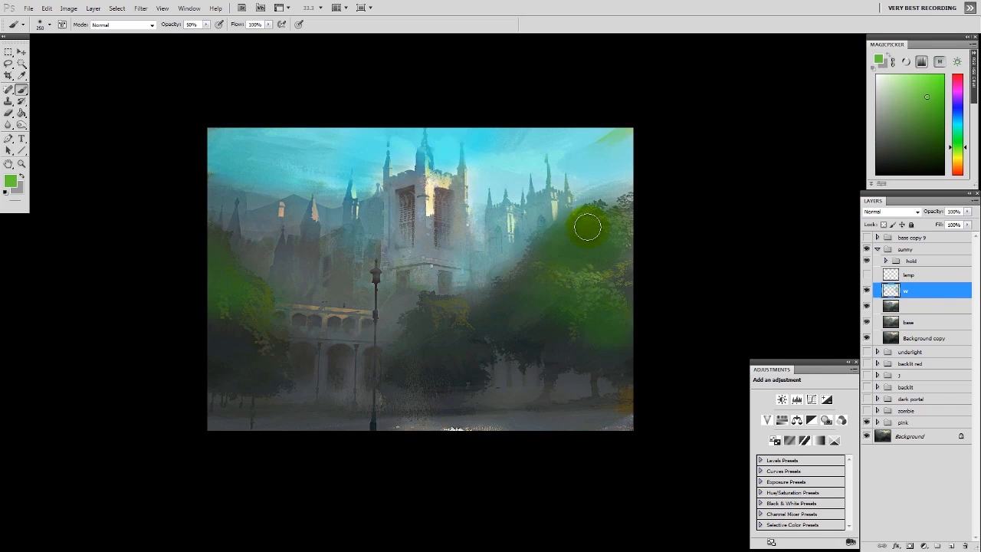
pyautogui.moveTo(588, 227); pyautogui.dragTo(619, 205)
pyautogui.press('[')
pyautogui.press('[')
pyautogui.press('[')
pyautogui.press('[')
pyautogui.press('[')
pyautogui.press('[')
pyautogui.moveTo(605, 281); pyautogui.dragTo(507, 284)
pyautogui.moveTo(587, 210); pyautogui.dragTo(453, 300)
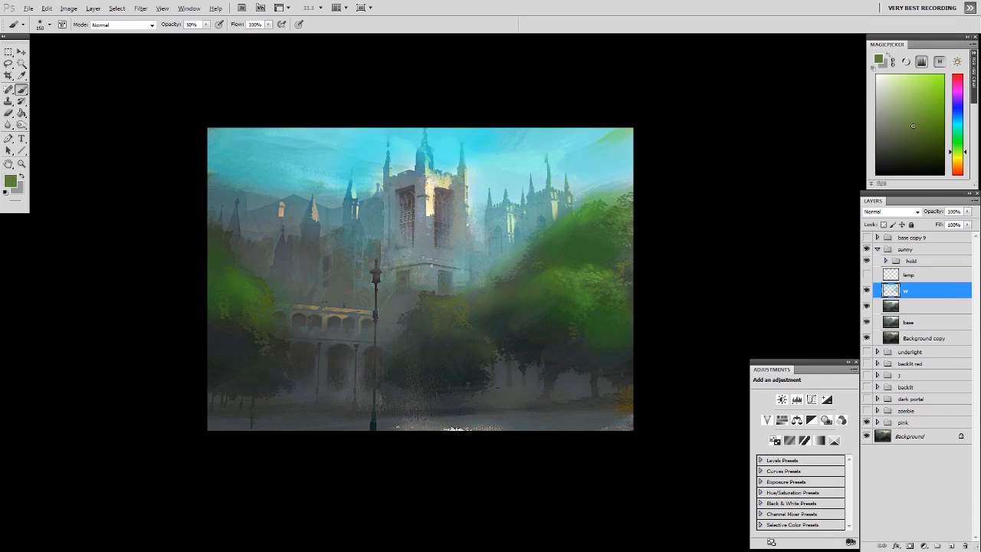
# - Darken the lower parts of the trees with blue shadow tones and wash the arched building with ochre
pyautogui.keyDown('alt'); pyautogui.click(592, 259); pyautogui.keyUp('alt')
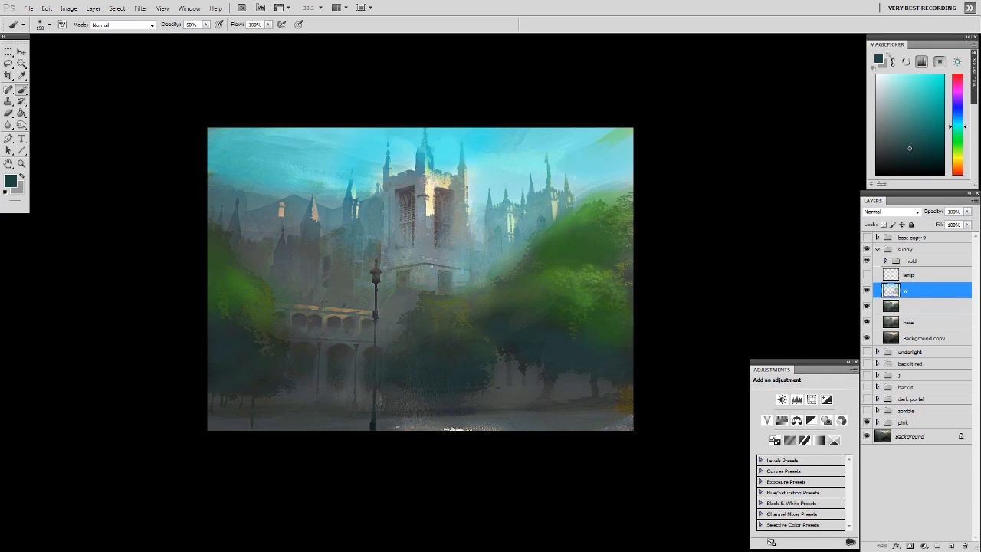
pyautogui.keyDown('alt'); pyautogui.click(550, 356); pyautogui.keyUp('alt')
pyautogui.moveTo(546, 349); pyautogui.dragTo(584, 369)
pyautogui.keyDown('alt'); pyautogui.click(625, 402); pyautogui.keyUp('alt')
pyautogui.moveTo(322, 257); pyautogui.dragTo(315, 368)
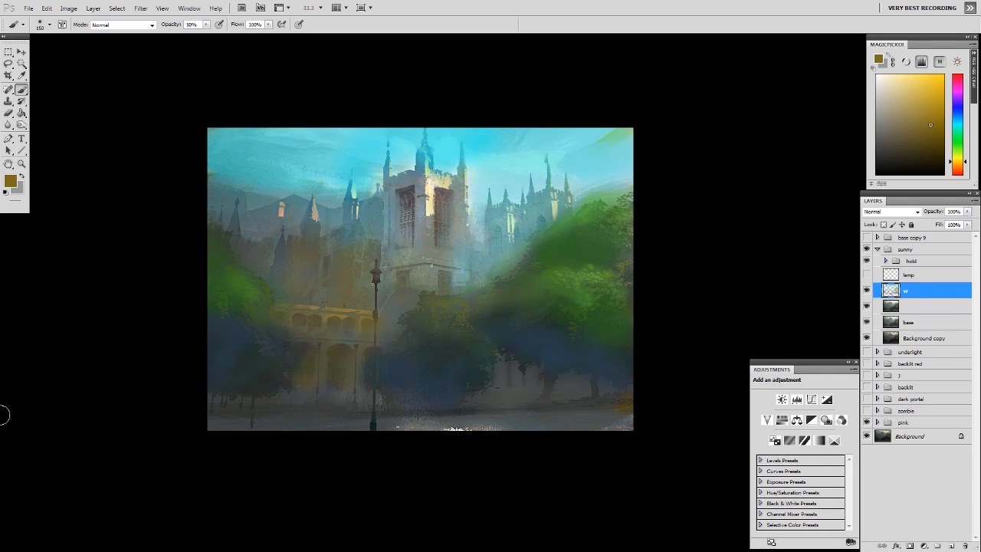
# - Extend the dark blue shadows beneath the right-hand and central trees using tones sampled from the painting
pyautogui.moveTo(541, 372)
pyautogui.mouseDown()
pyautogui.moveTo(491, 379)
pyautogui.moveTo(546, 380)
pyautogui.mouseUp()
pyautogui.keyDown('alt'); pyautogui.click(464, 377); pyautogui.keyUp('alt')
pyautogui.keyDown('alt'); pyautogui.click(414, 392); pyautogui.keyUp('alt')
pyautogui.moveTo(412, 390); pyautogui.dragTo(413, 382)
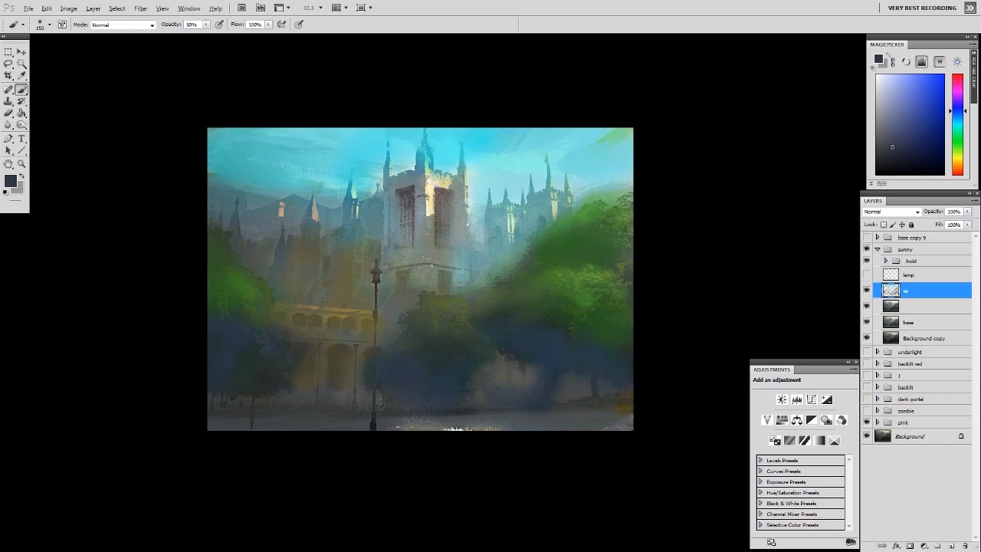
# - Tint the shaded face of the main castle tower with a medium blue
pyautogui.keyDown('alt'); pyautogui.click(291, 230); pyautogui.keyUp('alt')
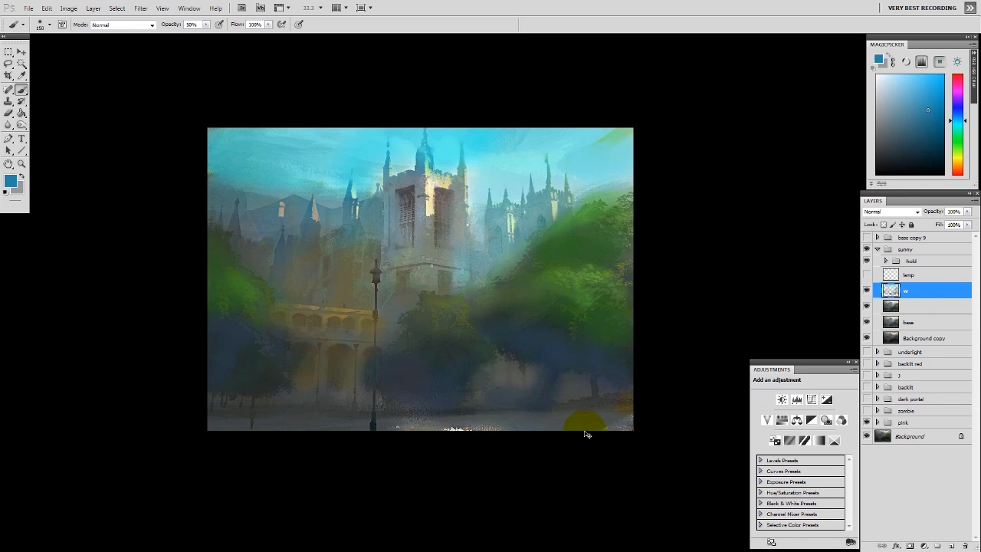
pyautogui.keyDown('alt'); pyautogui.click(349, 247); pyautogui.keyUp('alt')
pyautogui.keyDown('alt'); pyautogui.click(386, 191); pyautogui.keyUp('alt')
pyautogui.keyDown('alt'); pyautogui.click(417, 178); pyautogui.keyUp('alt')
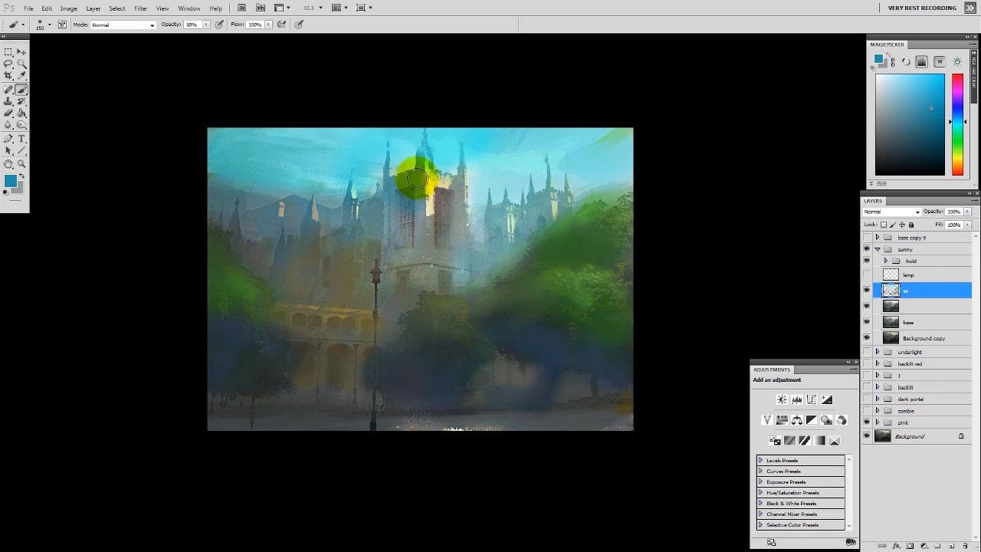
pyautogui.moveTo(417, 184)
pyautogui.mouseDown()
pyautogui.moveTo(381, 262)
pyautogui.moveTo(418, 269)
pyautogui.mouseUp()
pyautogui.keyDown('alt'); pyautogui.click(423, 302); pyautogui.keyUp('alt')
pyautogui.keyDown('alt'); pyautogui.click(552, 249); pyautogui.keyUp('alt')
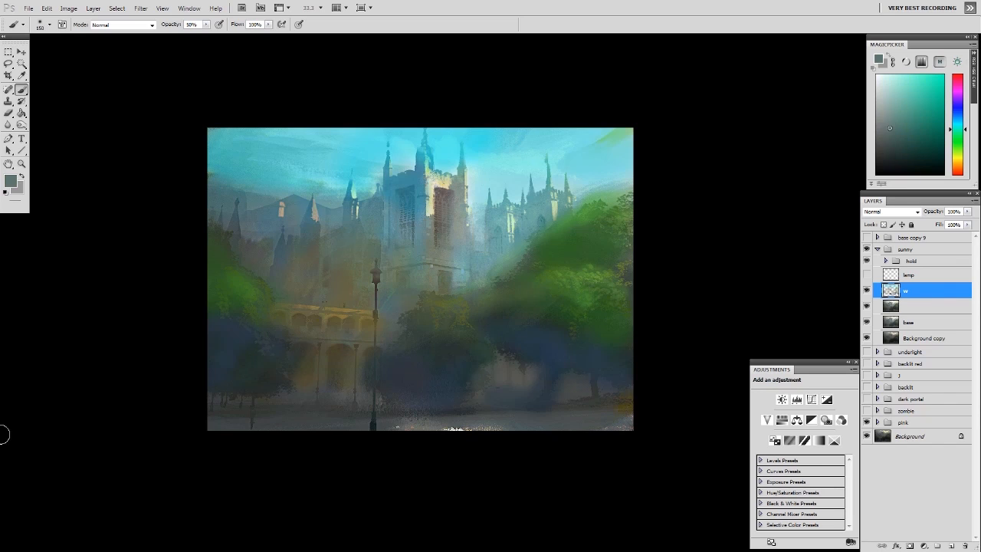
# - Paint reddish-brown and orange tones over the building behind the lamp post and warm up the tower windows
pyautogui.keyDown('alt'); pyautogui.click(391, 399); pyautogui.keyUp('alt')
pyautogui.keyDown('alt'); pyautogui.click(390, 400); pyautogui.keyUp('alt')
pyautogui.keyDown('alt'); pyautogui.click(625, 404); pyautogui.keyUp('alt')
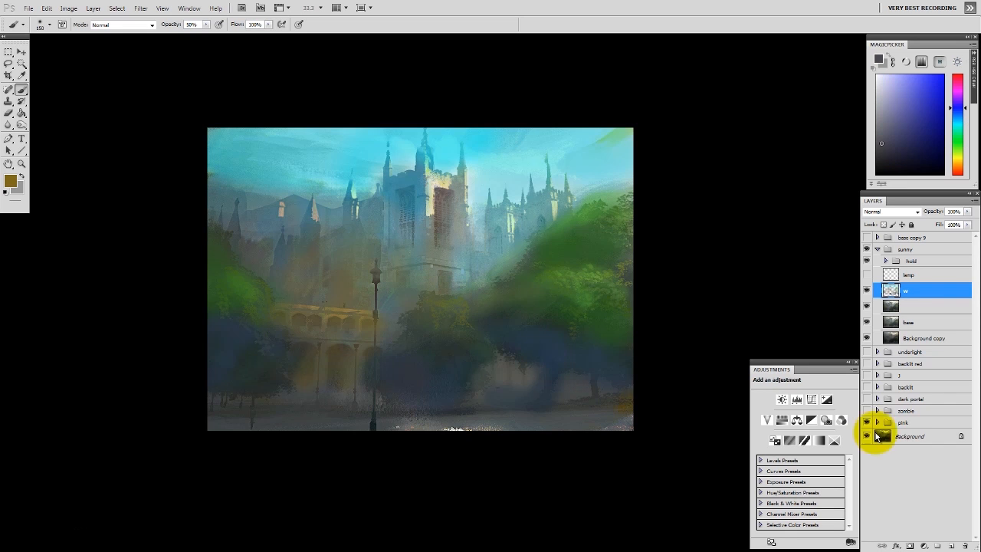
pyautogui.moveTo(941, 131); pyautogui.dragTo(945, 135)
pyautogui.click(958, 167)
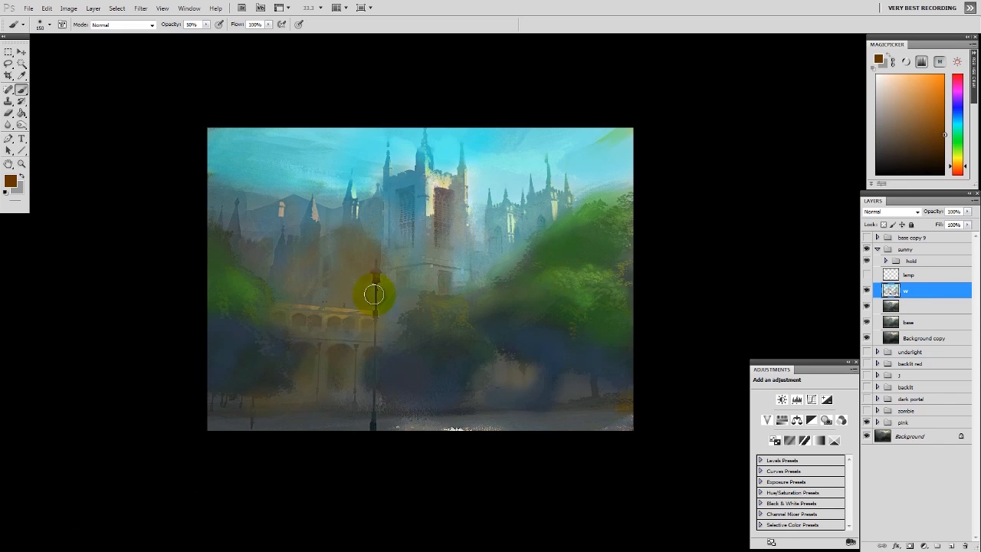
pyautogui.click(958, 175)
pyautogui.click(921, 118)
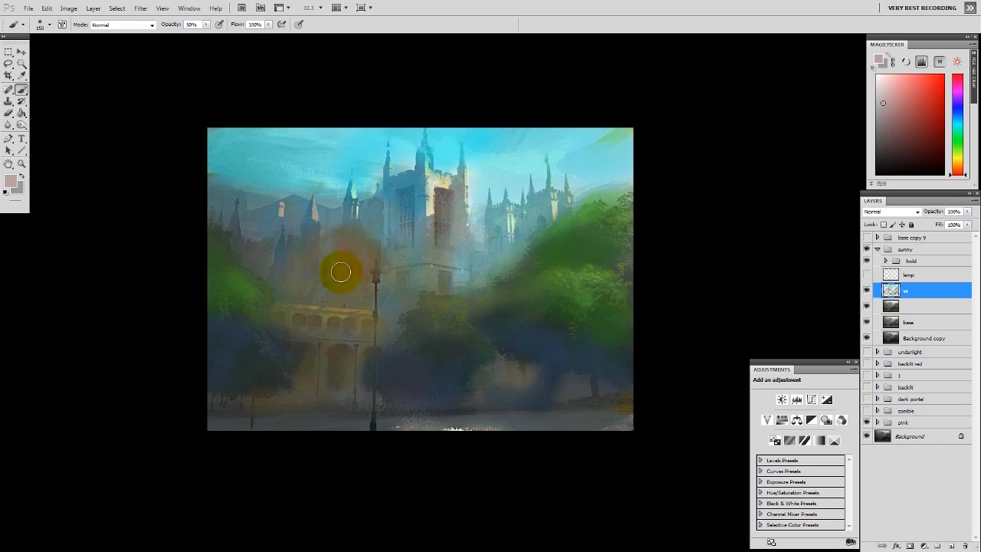
pyautogui.keyDown('alt'); pyautogui.click(445, 193); pyautogui.keyUp('alt')
pyautogui.keyDown('alt'); pyautogui.click(406, 198); pyautogui.keyUp('alt')
pyautogui.keyDown('alt'); pyautogui.click(406, 193); pyautogui.keyUp('alt')
# - Spread soft green foliage above the right-hand trees, up into the corner of the sky
pyautogui.keyDown('alt'); pyautogui.click(608, 197); pyautogui.keyUp('alt')
pyautogui.moveTo(614, 200)
pyautogui.mouseDown()
pyautogui.moveTo(584, 195)
pyautogui.moveTo(618, 161)
pyautogui.moveTo(563, 201)
pyautogui.mouseUp()
pyautogui.keyDown('alt'); pyautogui.click(560, 175); pyautogui.keyUp('alt')
pyautogui.keyDown('alt'); pyautogui.click(591, 186); pyautogui.keyUp('alt')
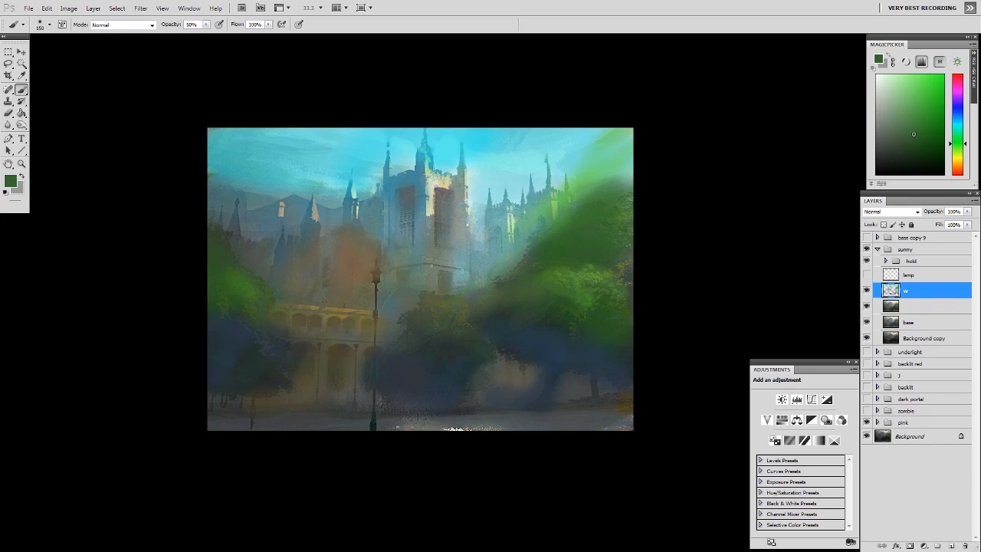
# - Cover the foreground ground with green to suggest a lawn
pyautogui.keyDown('alt'); pyautogui.click(587, 296); pyautogui.keyUp('alt')
pyautogui.moveTo(617, 406)
pyautogui.mouseDown()
pyautogui.moveTo(229, 422)
pyautogui.moveTo(320, 445)
pyautogui.mouseUp()
pyautogui.click(938, 123)
pyautogui.click(961, 137)
pyautogui.click(959, 129)
pyautogui.click(960, 148)
pyautogui.click(941, 109)
# - Paint a dark teal shadow band across the far part of the lawn
pyautogui.keyDown('alt'); pyautogui.click(540, 400); pyautogui.keyUp('alt')
pyautogui.click(943, 136)
pyautogui.click(956, 126)
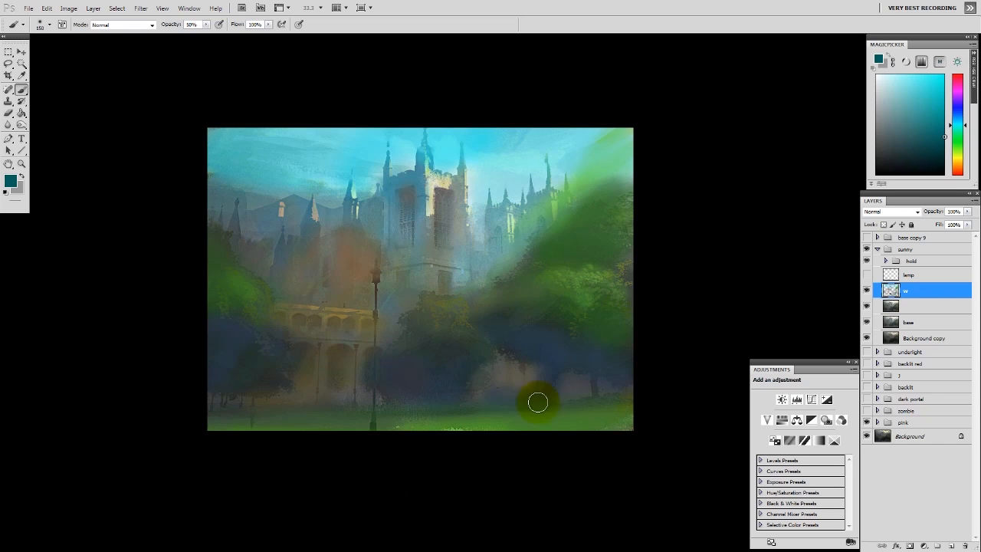
pyautogui.moveTo(266, 415); pyautogui.dragTo(218, 417)
# - Add yellow and orange sunlight strokes along the near edge of the lawn
pyautogui.click(958, 155)
pyautogui.click(946, 82)
pyautogui.moveTo(393, 430)
pyautogui.mouseDown()
pyautogui.moveTo(524, 447)
pyautogui.moveTo(615, 438)
pyautogui.mouseUp()
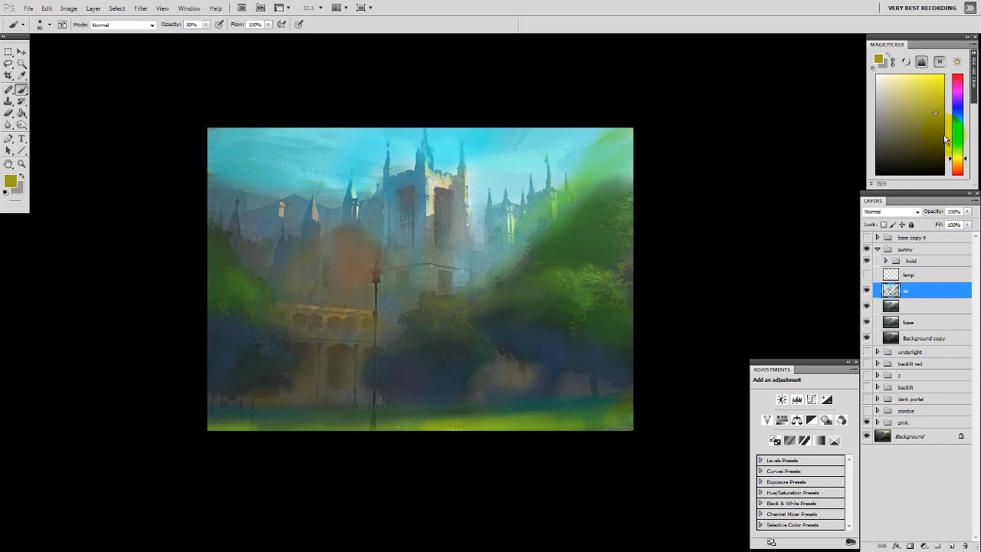
pyautogui.click(945, 137)
pyautogui.click(958, 166)
pyautogui.moveTo(452, 426); pyautogui.dragTo(395, 429)
pyautogui.moveTo(538, 493); pyautogui.dragTo(551, 482)
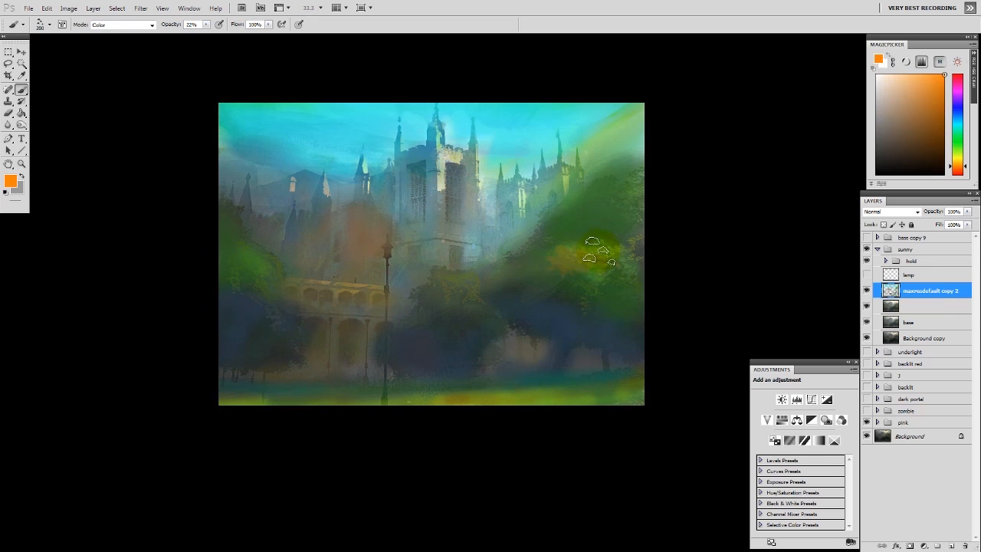
# - Turn the right-hand tree's foliage autumn orange with a leafy brush in Color mode at 22% opacity
pyautogui.moveTo(599, 244)
pyautogui.mouseDown()
pyautogui.moveTo(609, 273)
pyautogui.moveTo(431, 359)
pyautogui.moveTo(630, 268)
pyautogui.mouseUp()
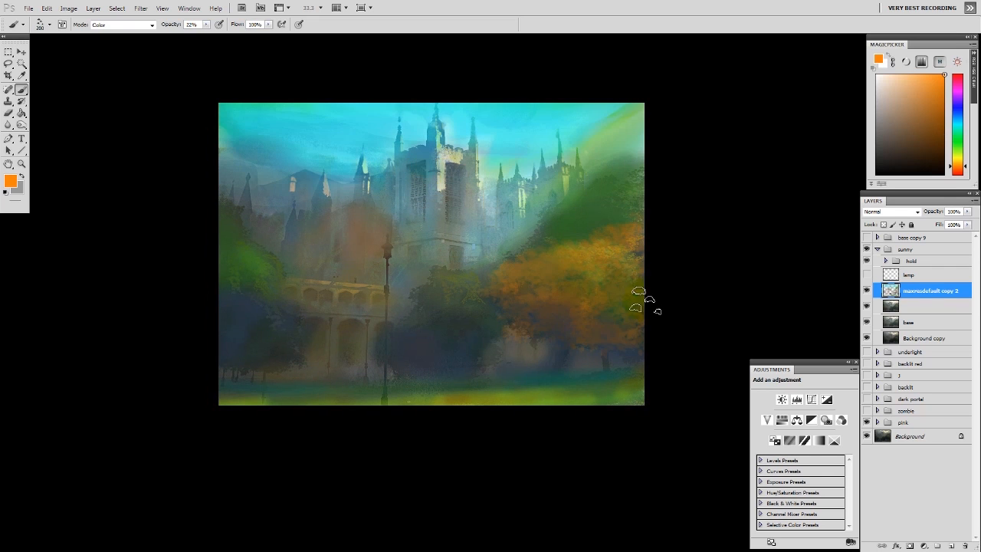
pyautogui.hotkey('alt', '[')
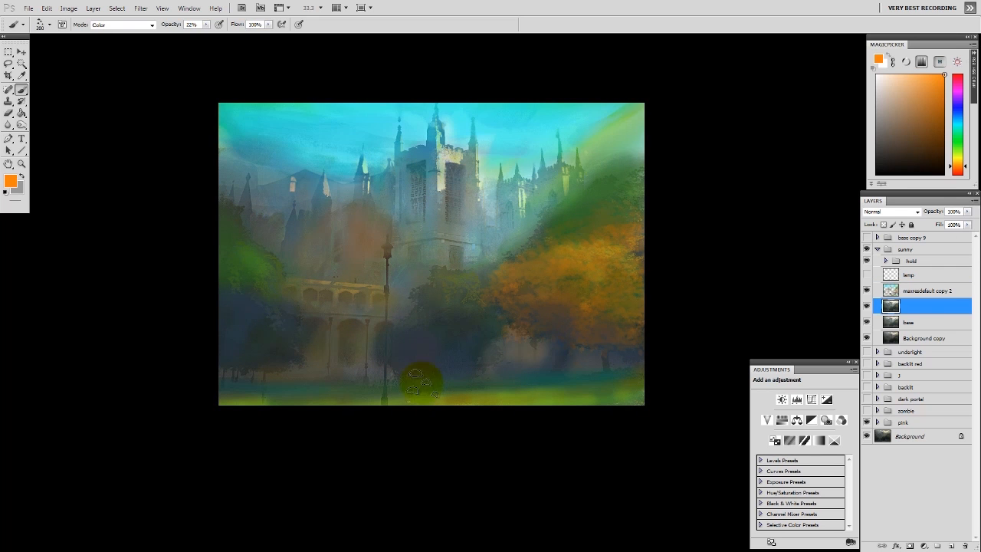
pyautogui.hotkey('alt', ']')
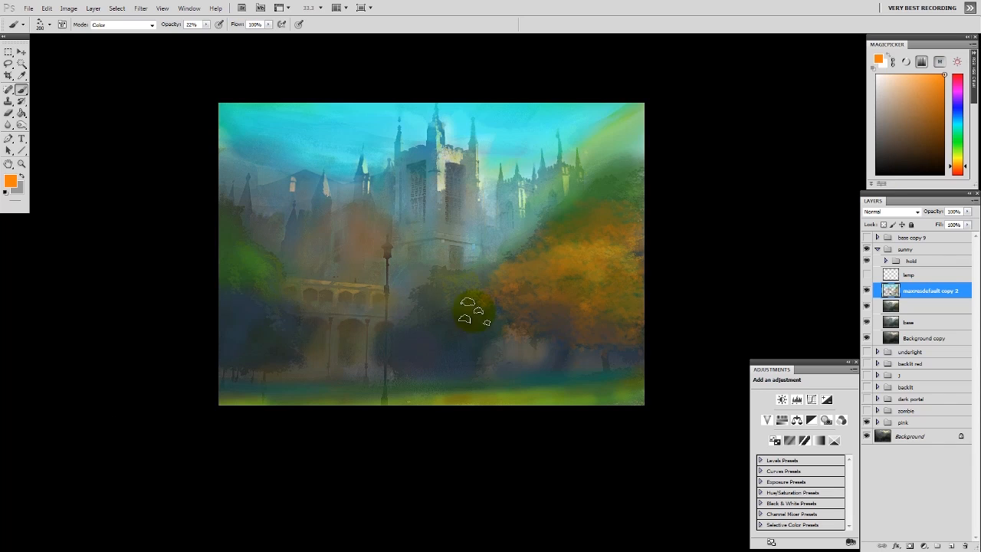
# - Create a new layer and paint red leaves over the central tree in Color mode at 22% opacity
pyautogui.click(959, 88)
pyautogui.click(958, 77)
pyautogui.hotkey('ctrl', 'shift', 'alt', 'n')
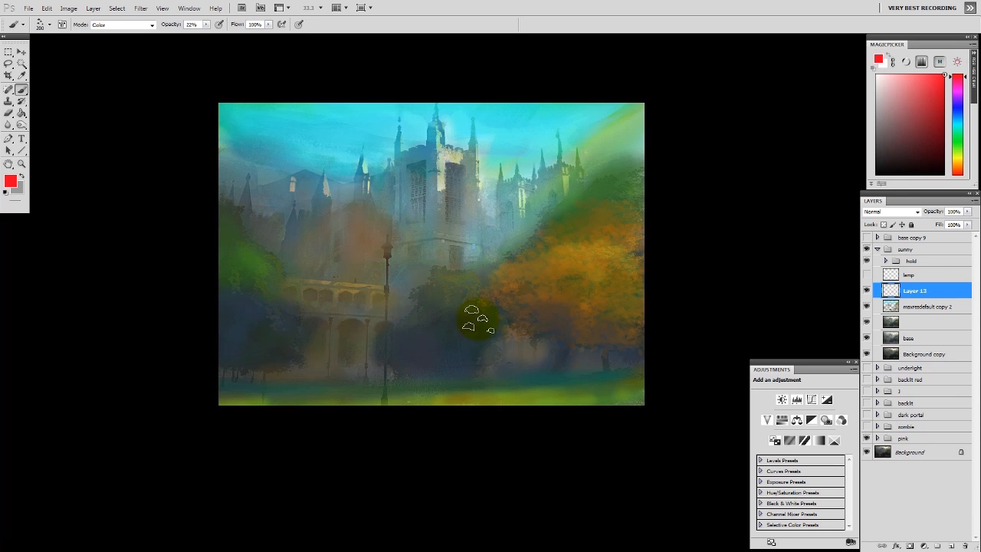
pyautogui.hotkey('alt', '[')
pyautogui.hotkey('alt', '[')
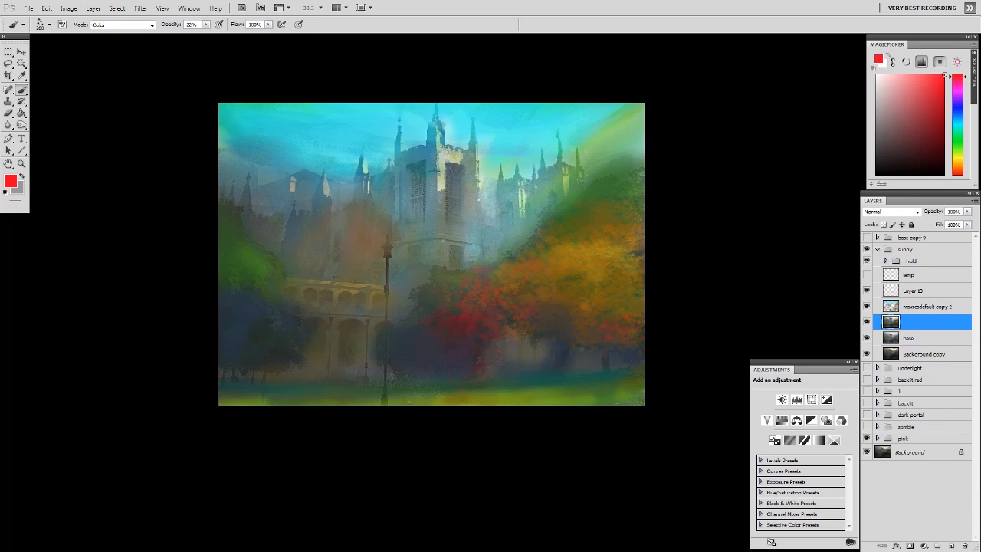
# - Return to the Brush on Layer 13 and add red leaves to the left-hand tree
pyautogui.press('y')
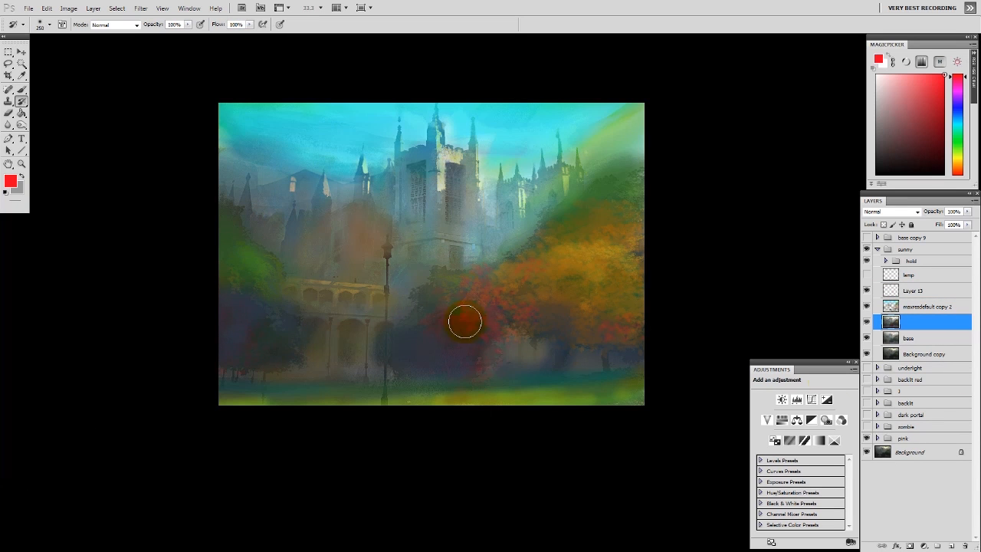
pyautogui.press('b')
pyautogui.hotkey('alt', ']')
pyautogui.hotkey('alt', ']')
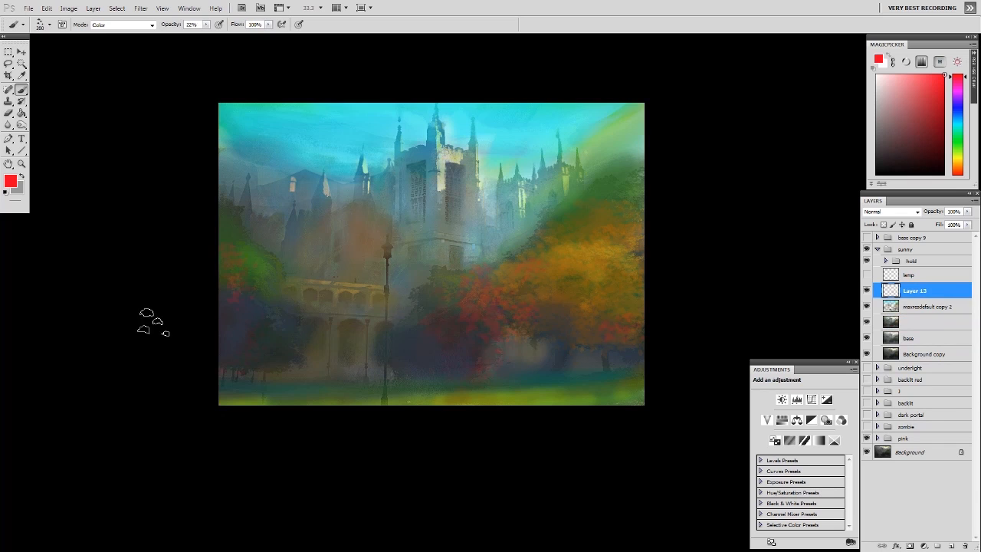
# - Add orange leaves to the left-hand tree on maxresdefault copy 2 and cool the building behind the lamp post with sampled teal
pyautogui.keyDown('alt'); pyautogui.click(590, 264); pyautogui.keyUp('alt')
pyautogui.click(957, 86)
pyautogui.keyDown('alt'); pyautogui.click(268, 279); pyautogui.keyUp('alt')
pyautogui.hotkey('alt', '[')
pyautogui.click(958, 168)
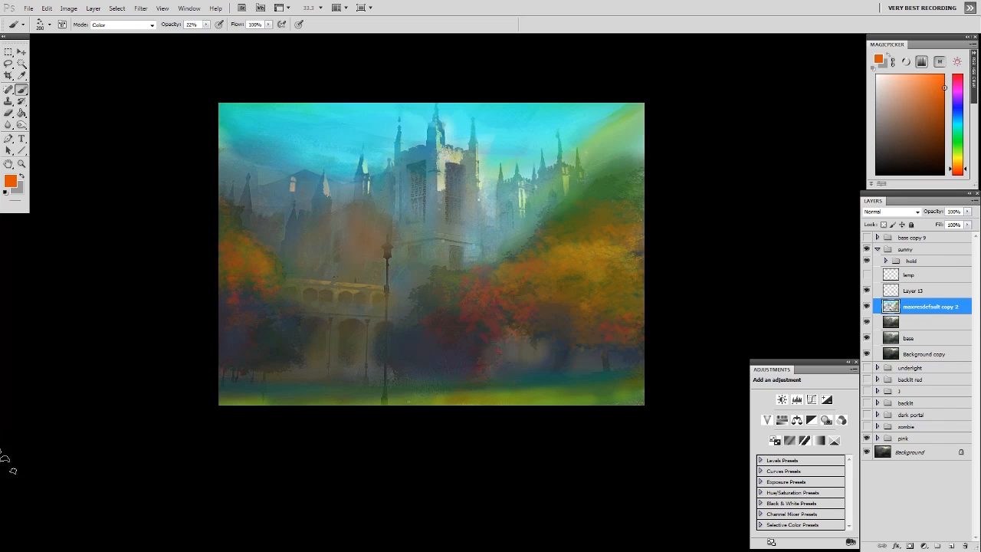
pyautogui.keyDown('alt'); pyautogui.click(380, 185); pyautogui.keyUp('alt')
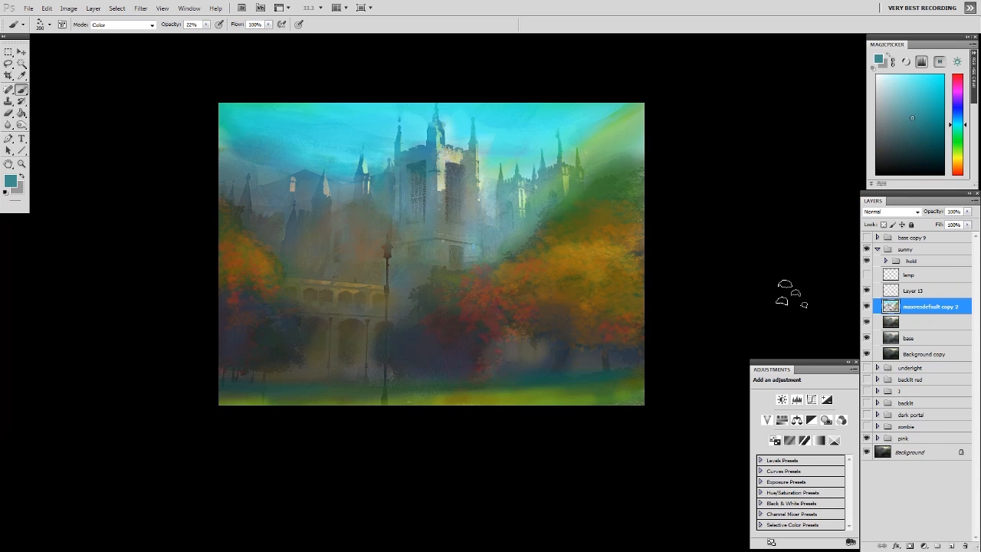
# - Merge Layer 13 with maxresdefault copy 2 and check the picture with the lamp layer switched on and off
pyautogui.click(867, 291)
pyautogui.keyDown('shift'); pyautogui.click(915, 291); pyautogui.keyUp('shift')
pyautogui.hotkey('ctrl', 'e')
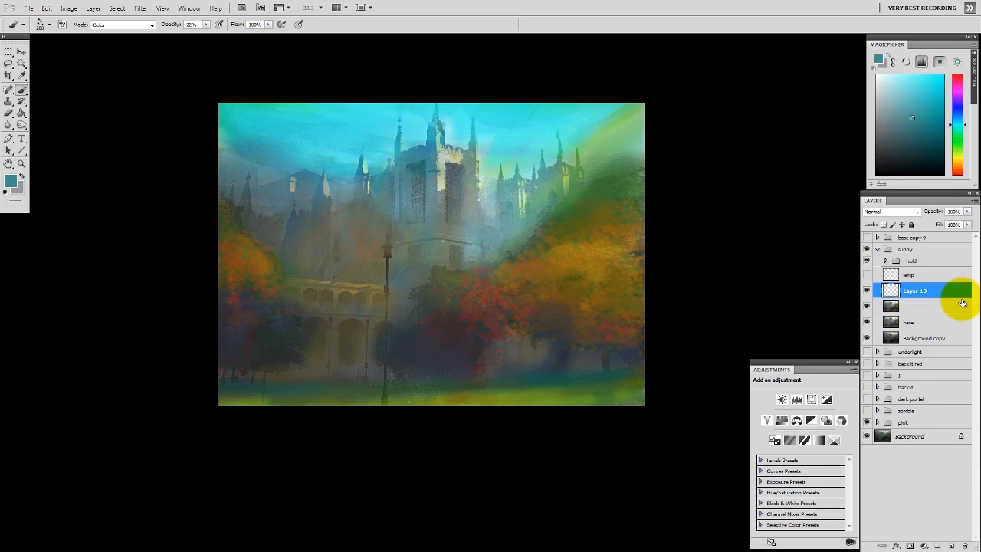
pyautogui.click(867, 275)
pyautogui.click(867, 275)
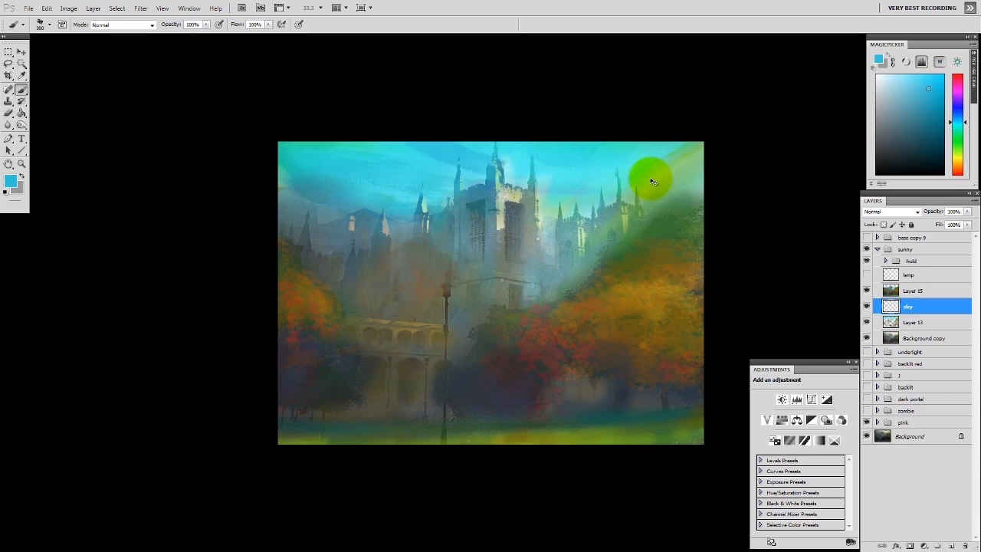
# - Smooth the sky around the towers on the sky layer with sampled blue tones at 100% opacity
pyautogui.keyDown('alt'); pyautogui.click(654, 156); pyautogui.keyUp('alt')
pyautogui.moveTo(562, 201); pyautogui.dragTo(589, 207)
pyautogui.keyDown('alt'); pyautogui.click(564, 188); pyautogui.keyUp('alt')
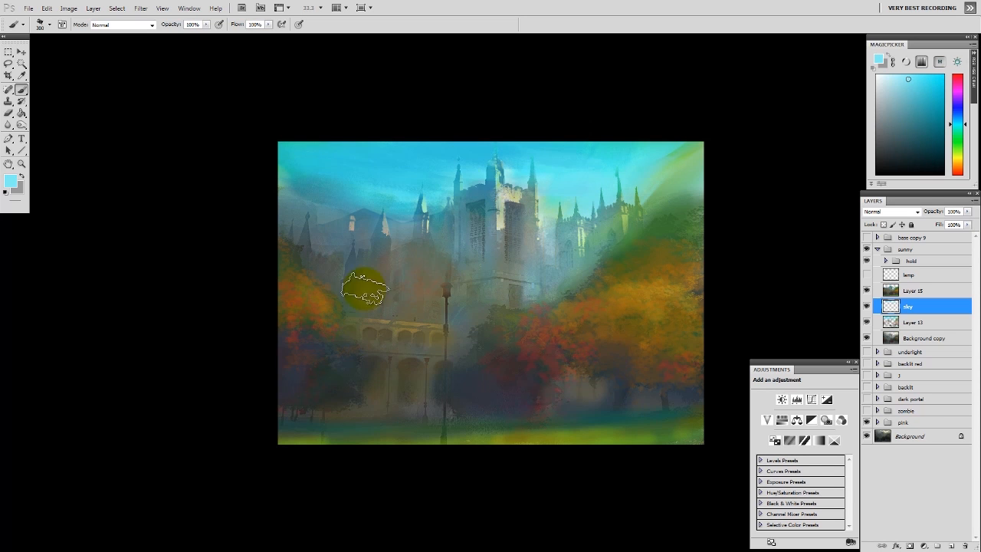
pyautogui.keyDown('alt'); pyautogui.click(1, 322); pyautogui.keyUp('alt')
# - Paint wispy pale blue-white clouds across the sky on the sky layer with a smaller brush
pyautogui.press('[')
pyautogui.press('[')
pyautogui.moveTo(355, 145)
pyautogui.mouseDown()
pyautogui.moveTo(516, 145)
pyautogui.moveTo(293, 175)
pyautogui.moveTo(387, 145)
pyautogui.mouseUp()
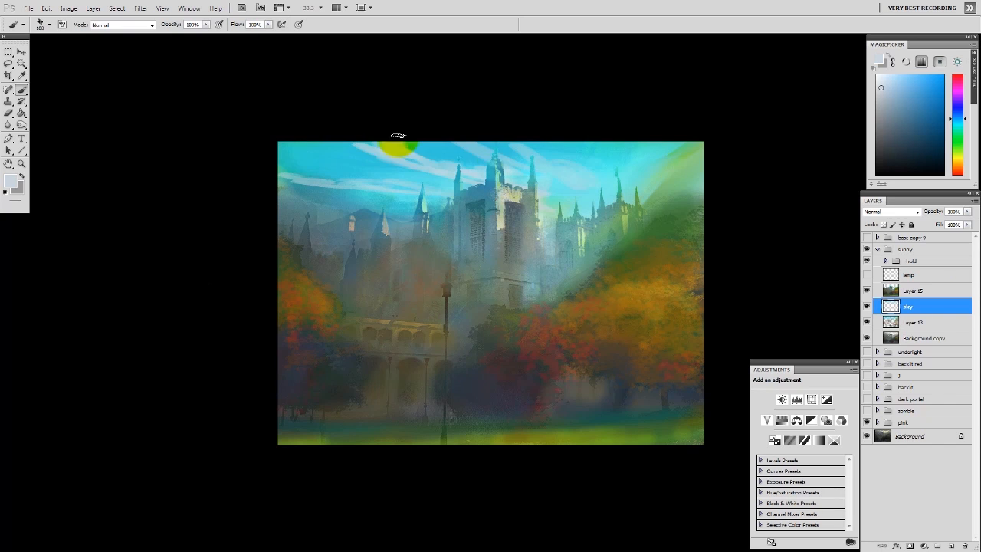
pyautogui.moveTo(379, 183); pyautogui.dragTo(294, 165)
pyautogui.moveTo(427, 177)
pyautogui.mouseDown()
pyautogui.moveTo(283, 150)
pyautogui.moveTo(397, 162)
pyautogui.mouseUp()
pyautogui.moveTo(572, 144); pyautogui.dragTo(639, 163)
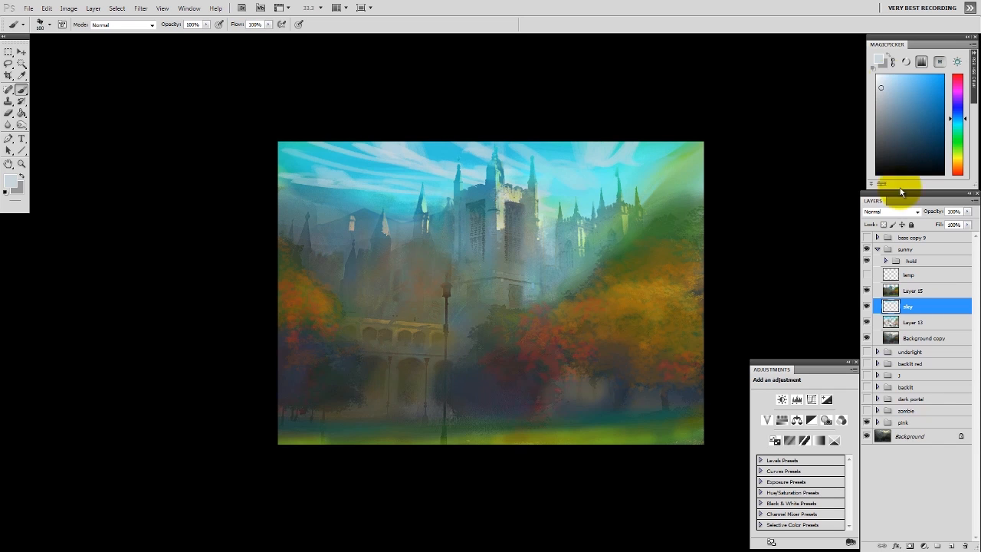
# - Add pale yellow-cream highlights to the clouds, refining them with a much finer brush
pyautogui.keyDown('alt'); pyautogui.click(394, 153); pyautogui.keyUp('alt')
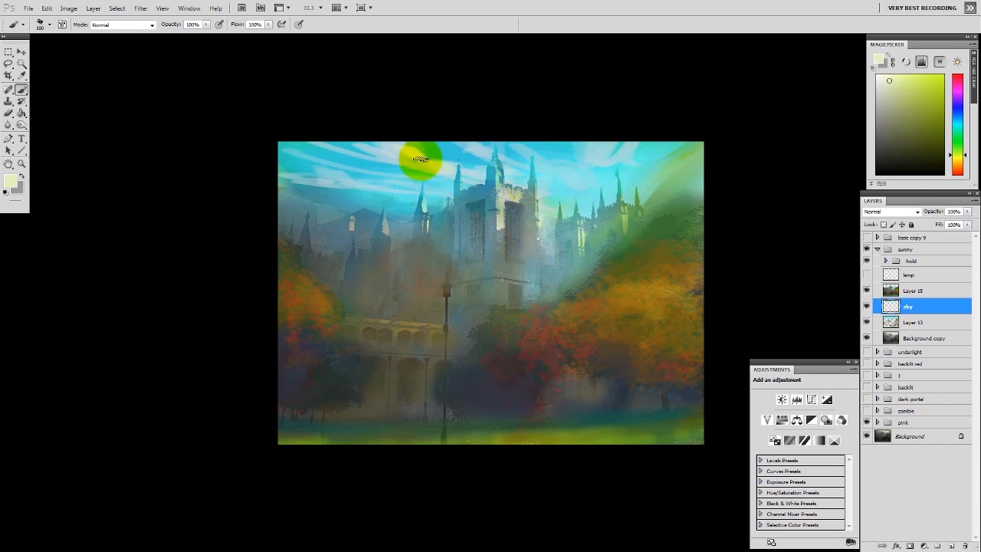
pyautogui.moveTo(340, 178); pyautogui.dragTo(353, 181)
pyautogui.moveTo(617, 155); pyautogui.dragTo(634, 148)
pyautogui.press('[')
pyautogui.press('[')
pyautogui.press('[')
pyautogui.press('[')
pyautogui.press('[')
pyautogui.press('[')
pyautogui.press('[')
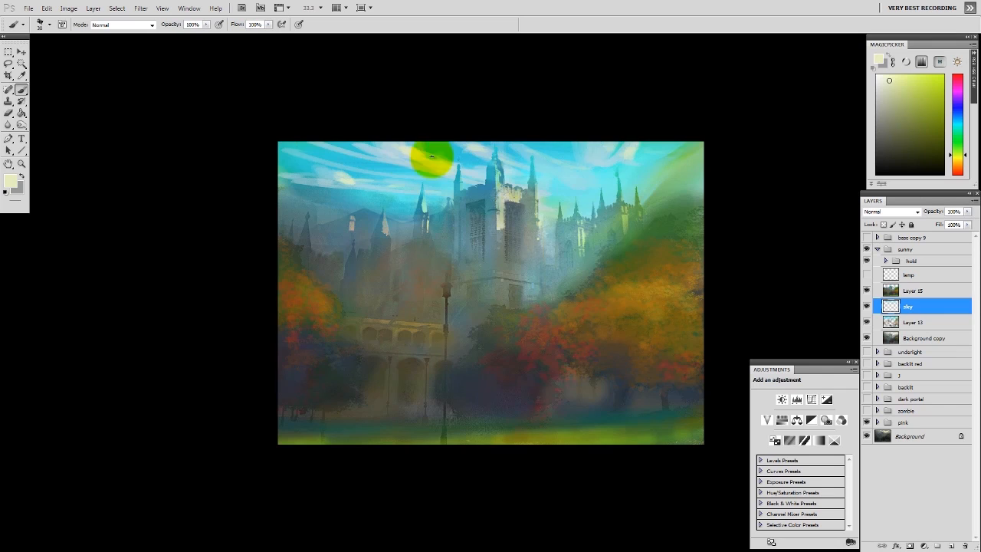
pyautogui.scroll(4, 431, 156)
pyautogui.moveTo(409, 287); pyautogui.dragTo(499, 276)
pyautogui.scroll(-5, 499, 276)
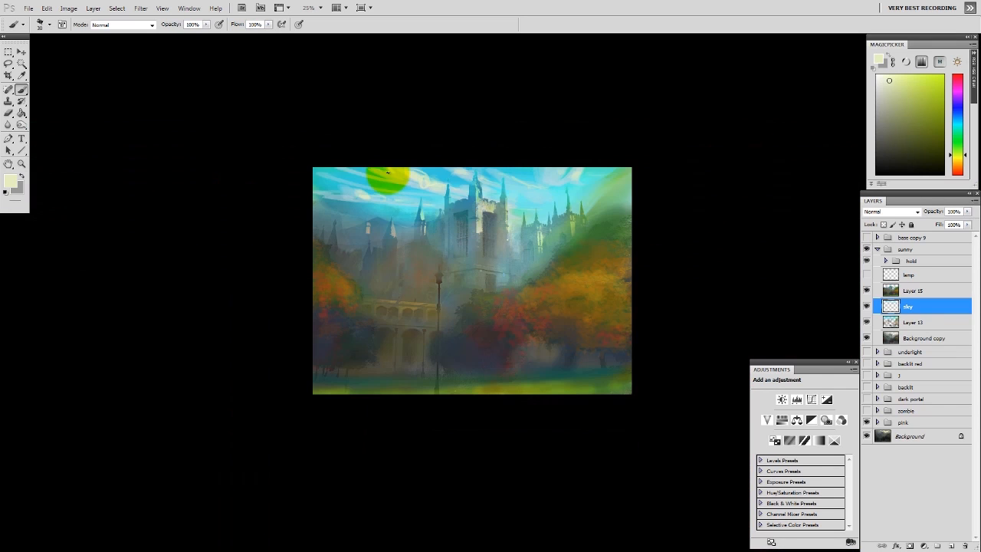
# - Blend the clouds on both sides of the towers with a larger brush, alternating sampled sky and cloud tones
pyautogui.moveTo(207, 162); pyautogui.dragTo(473, 265)
pyautogui.keyDown('alt'); pyautogui.click(338, 206); pyautogui.keyUp('alt')
pyautogui.press(']')
pyautogui.press(']')
pyautogui.press(']')
pyautogui.press(']')
pyautogui.press(']')
pyautogui.press(']')
pyautogui.moveTo(333, 174)
pyautogui.mouseDown()
pyautogui.moveTo(252, 161)
pyautogui.moveTo(333, 177)
pyautogui.moveTo(231, 144)
pyautogui.mouseUp()
pyautogui.keyDown('alt'); pyautogui.click(352, 172); pyautogui.keyUp('alt')
pyautogui.keyDown('alt'); pyautogui.click(246, 151); pyautogui.keyUp('alt')
pyautogui.keyDown('alt'); pyautogui.click(378, 181); pyautogui.keyUp('alt')
pyautogui.keyDown('alt'); pyautogui.click(243, 239); pyautogui.keyUp('alt')
pyautogui.press(']')
pyautogui.moveTo(296, 213); pyautogui.dragTo(557, 207)
# - Rework the sky around the central towers with sampled blue tones
pyautogui.keyDown('alt'); pyautogui.click(505, 286); pyautogui.keyUp('alt')
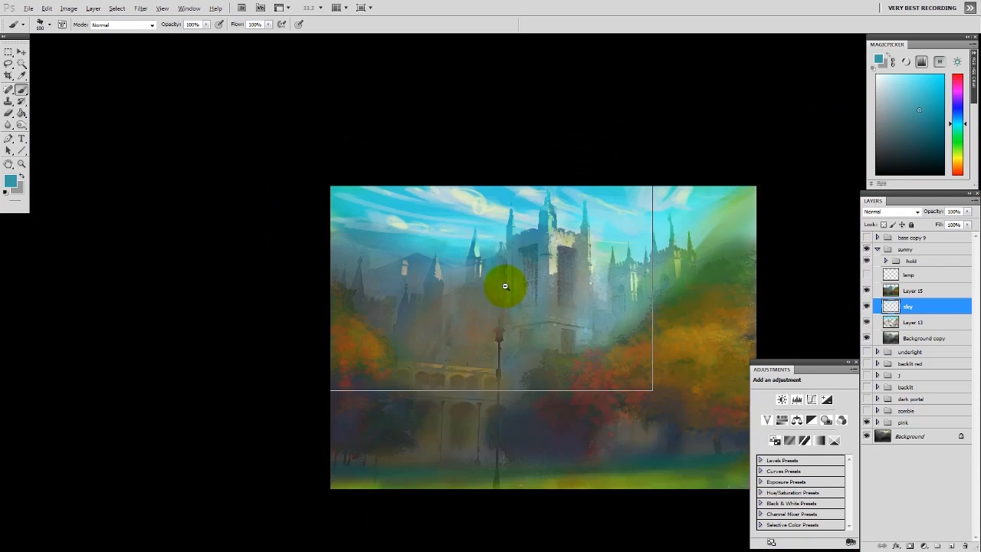
pyautogui.keyDown('alt'); pyautogui.click(506, 286); pyautogui.keyUp('alt')
pyautogui.keyDown('alt'); pyautogui.click(490, 223); pyautogui.keyUp('alt')
pyautogui.keyDown('alt'); pyautogui.click(490, 204); pyautogui.keyUp('alt')
pyautogui.moveTo(544, 306); pyautogui.dragTo(493, 290)
pyautogui.moveTo(314, 185); pyautogui.dragTo(631, 289)
pyautogui.keyDown('alt'); pyautogui.click(567, 163); pyautogui.keyUp('alt')
pyautogui.hotkey('ctrl', '-')
pyautogui.hotkey('ctrl', '-')
pyautogui.moveTo(502, 367); pyautogui.dragTo(499, 300)
pyautogui.hotkey('ctrl', '-')
pyautogui.keyDown('alt'); pyautogui.click(472, 199); pyautogui.keyUp('alt')
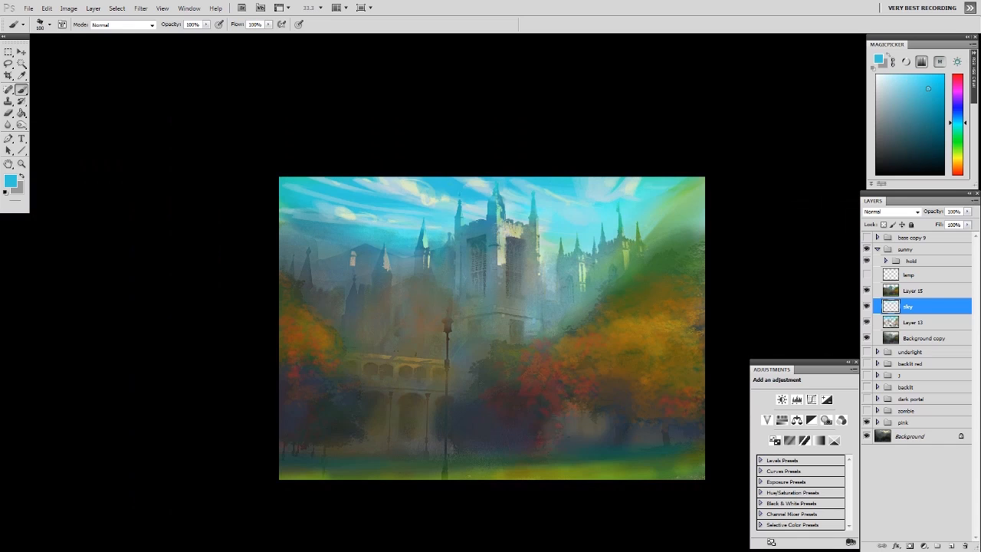
pyautogui.moveTo(448, 207); pyautogui.dragTo(380, 156)
# - Smudge the clouds around the towers with a 300 px round tip at 100% strength
pyautogui.press('r')
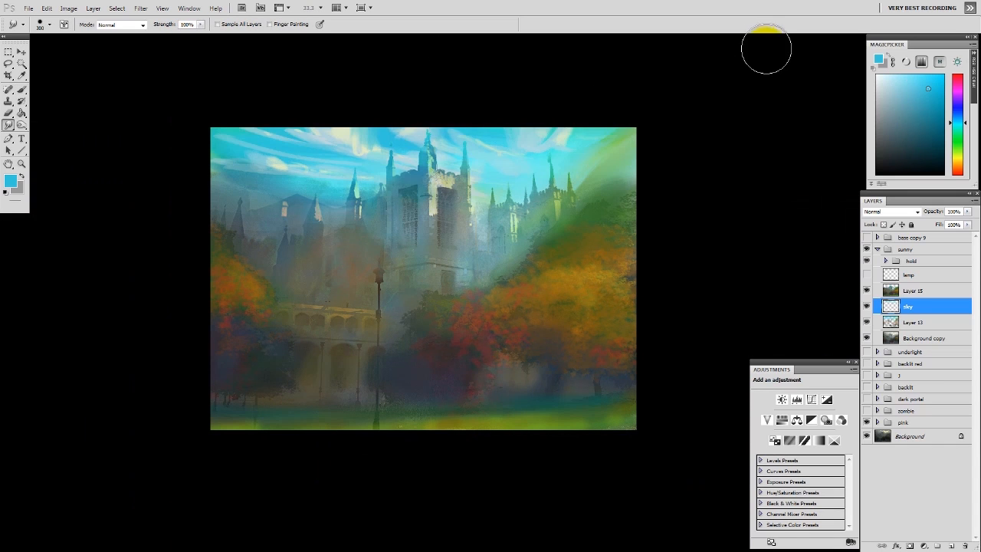
pyautogui.moveTo(584, 184); pyautogui.dragTo(661, 187)
pyautogui.moveTo(490, 143); pyautogui.dragTo(522, 138)
pyautogui.moveTo(398, 133); pyautogui.dragTo(428, 132)
pyautogui.moveTo(486, 199); pyautogui.dragTo(442, 200)
pyautogui.moveTo(472, 147); pyautogui.dragTo(453, 144)
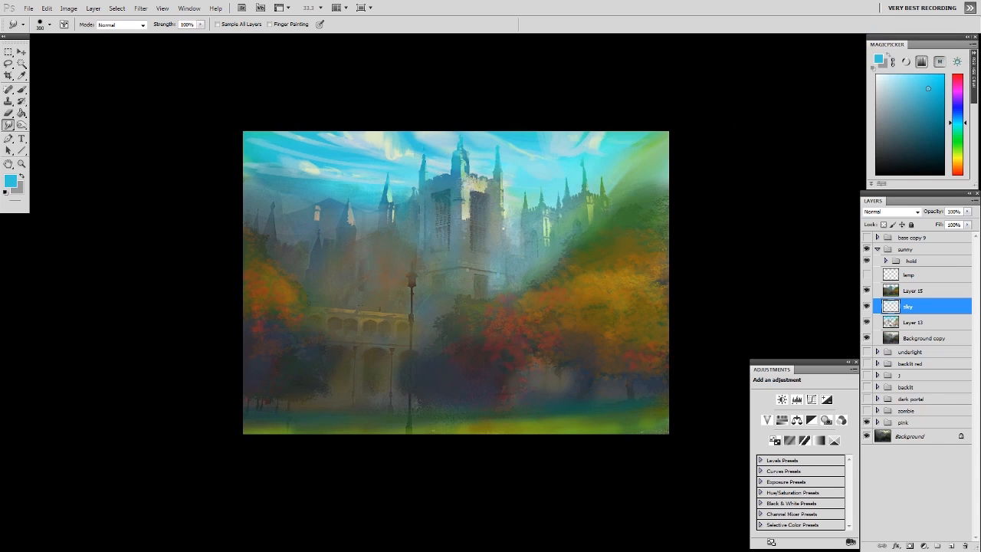
# - Smudge the clouds in the upper-left sky with a textured tip that samples all layers
pyautogui.press('y')
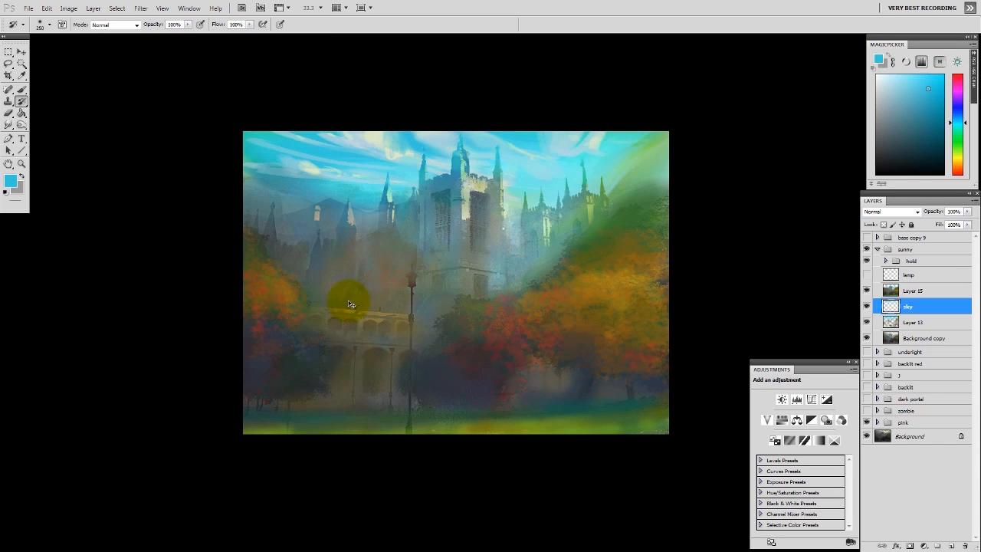
pyautogui.press('r')
pyautogui.press('x')
pyautogui.press('[')
pyautogui.press('x')
pyautogui.press('x')
pyautogui.press(']')
pyautogui.press(']')
pyautogui.press(']')
pyautogui.moveTo(284, 144)
pyautogui.mouseDown()
pyautogui.moveTo(214, 266)
pyautogui.moveTo(203, 269)
pyautogui.mouseUp()
pyautogui.hotkey('ctrl', '-')
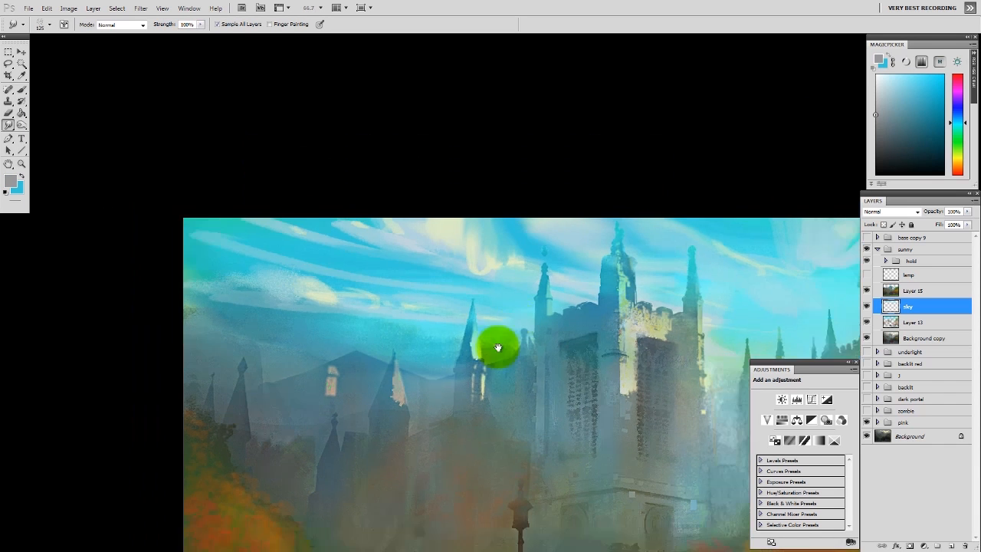
# - Extend the textured smudging across the sky on both sides of the towers, enlarging the tip to 200 px
pyautogui.moveTo(499, 346); pyautogui.dragTo(422, 302)
pyautogui.click(232, 224)
pyautogui.moveTo(811, 273); pyautogui.dragTo(664, 283)
pyautogui.hotkey('ctrl', '-')
pyautogui.hotkey('ctrl', '-')
pyautogui.hotkey('ctrl', '-')
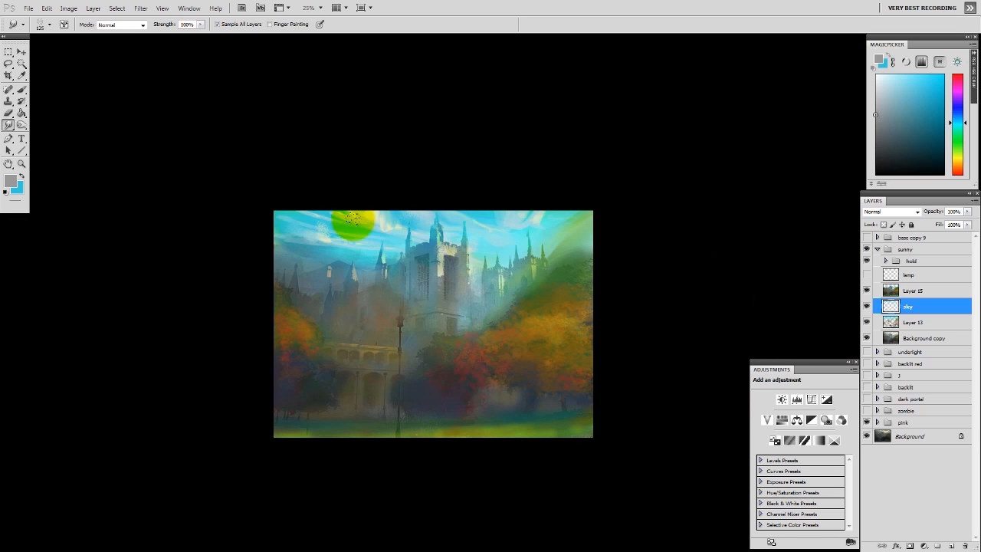
pyautogui.moveTo(410, 326); pyautogui.dragTo(420, 301)
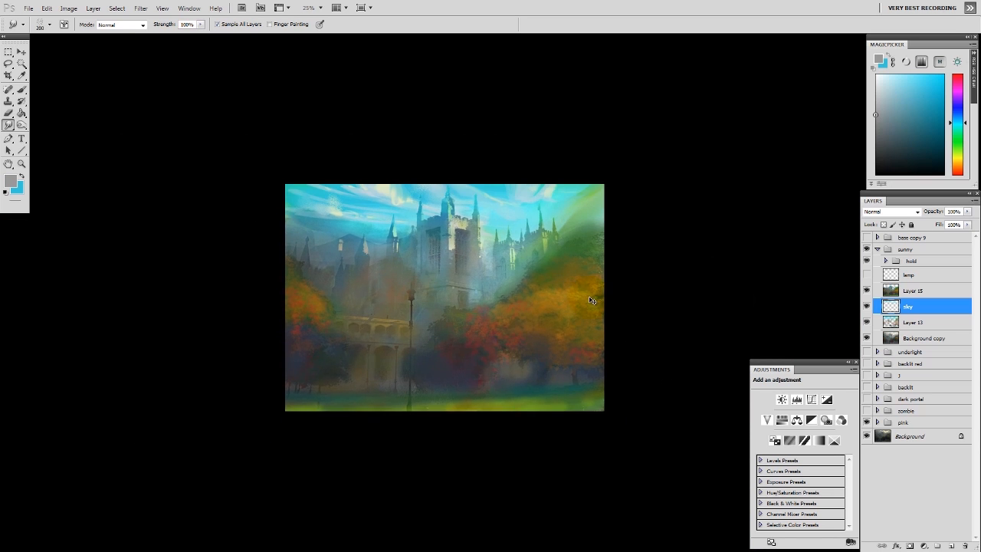
pyautogui.hotkey('ctrl', '+')
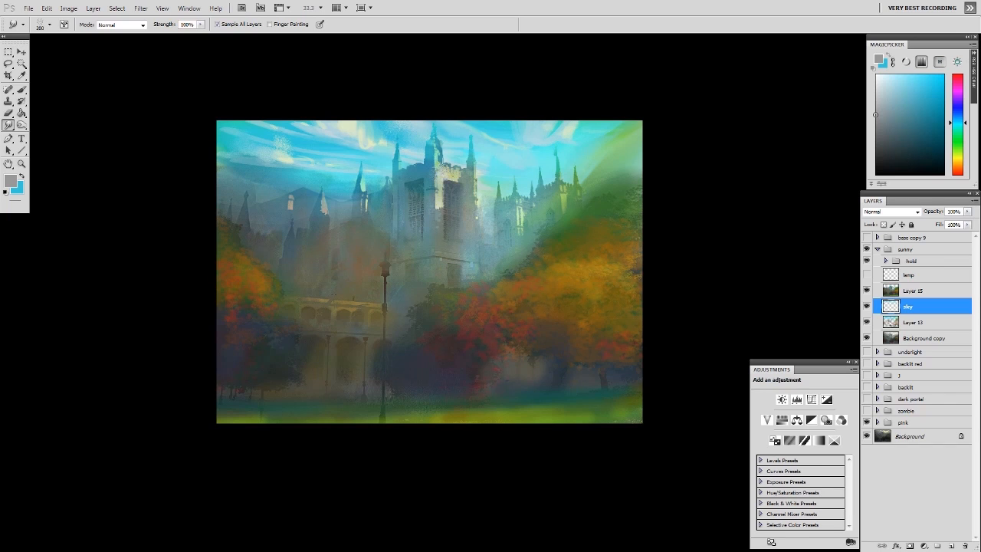
# - Outline the whole canvas on a new layer named border and set the colours to white and black
pyautogui.hotkey('ctrl', 'a')
pyautogui.click(9, 181)
pyautogui.press('Escape')
pyautogui.click(6, 192)
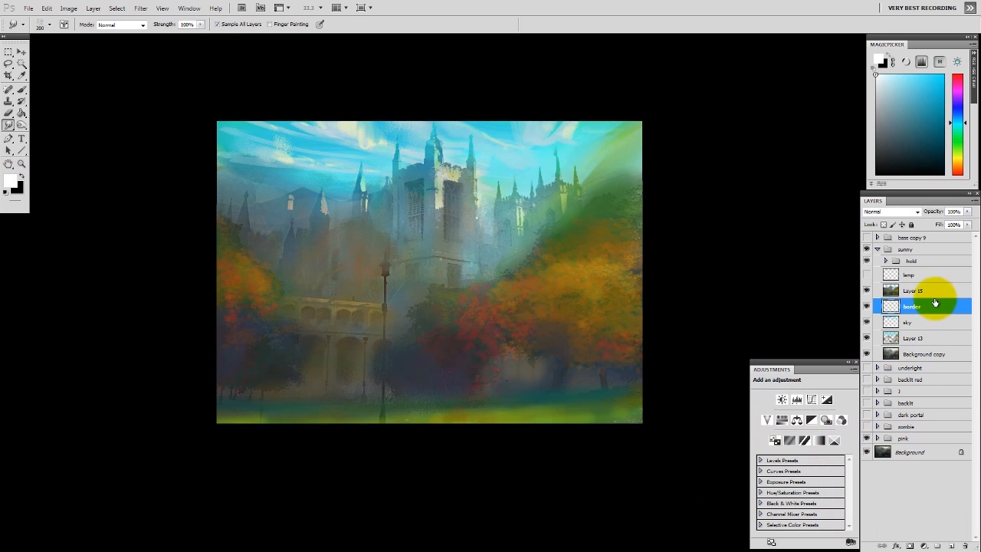
# - Place the border layer above the lamp layer and raise its lightness to white with Hue/Saturation
pyautogui.moveTo(935, 303); pyautogui.dragTo(926, 268)
pyautogui.hotkey('ctrl', 'u')
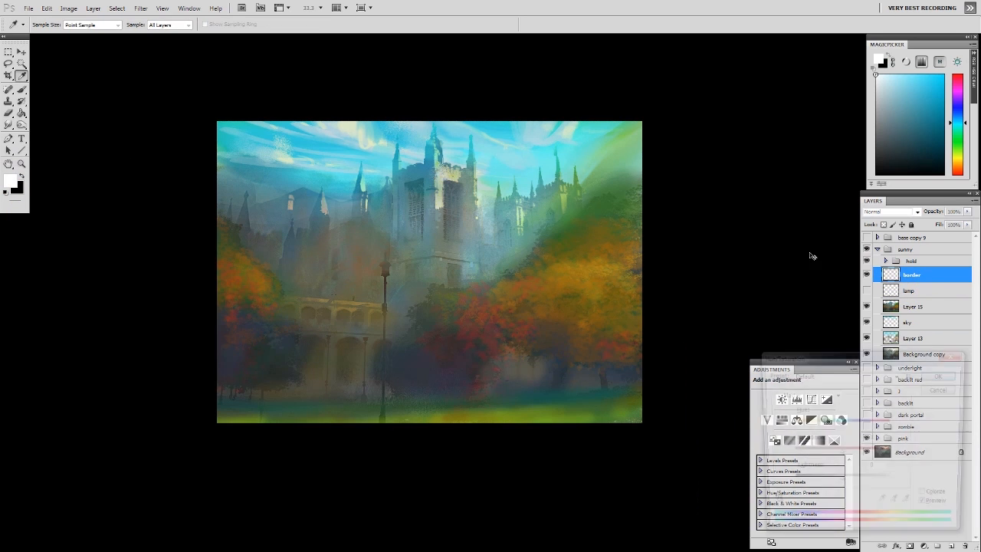
pyautogui.moveTo(841, 484); pyautogui.dragTo(932, 485)
pyautogui.press('Return')
# - Duplicate Layer 15 and return to the Brush for painting on the copy
pyautogui.press('o')
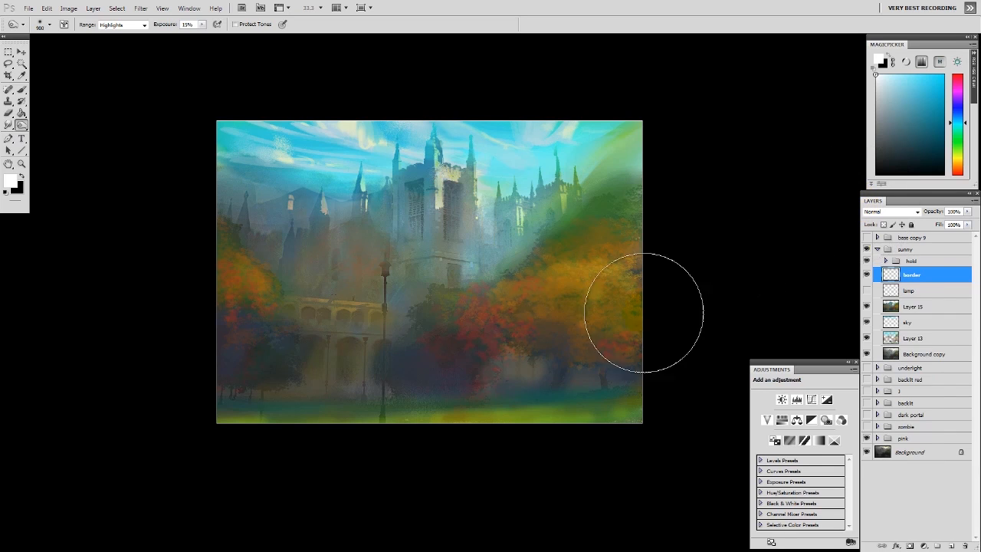
pyautogui.click(951, 306)
pyautogui.hotkey('ctrl', 'j')
pyautogui.press('b')
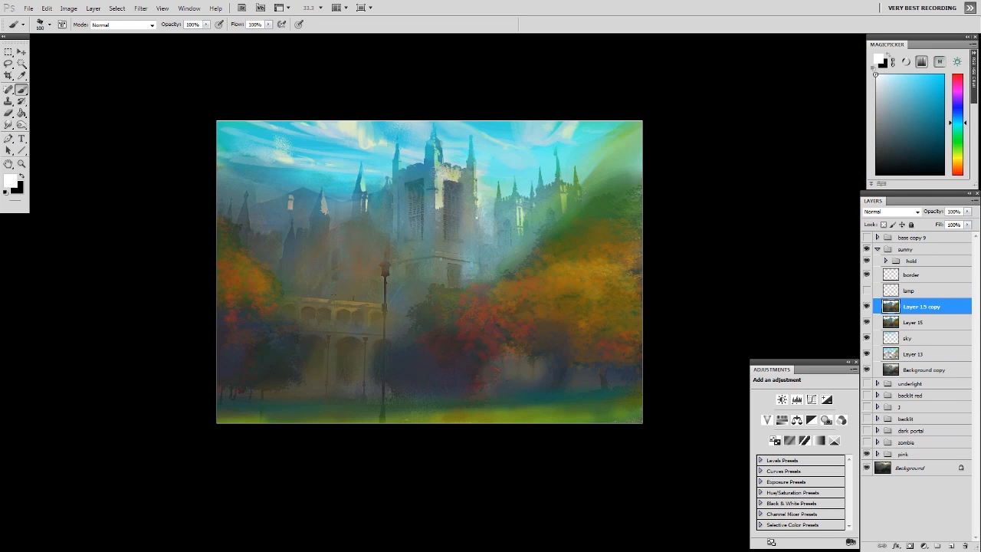
# - Set up a small brush with a changed blending mode and reduced opacity for detailing the central tower
pyautogui.click(132, 25)
pyautogui.click(115, 256)
pyautogui.click(207, 25)
pyautogui.moveTo(204, 36); pyautogui.dragTo(171, 37)
pyautogui.keyDown('alt'); pyautogui.click(261, 279); pyautogui.keyUp('alt')
pyautogui.moveTo(321, 132); pyautogui.dragTo(515, 234)
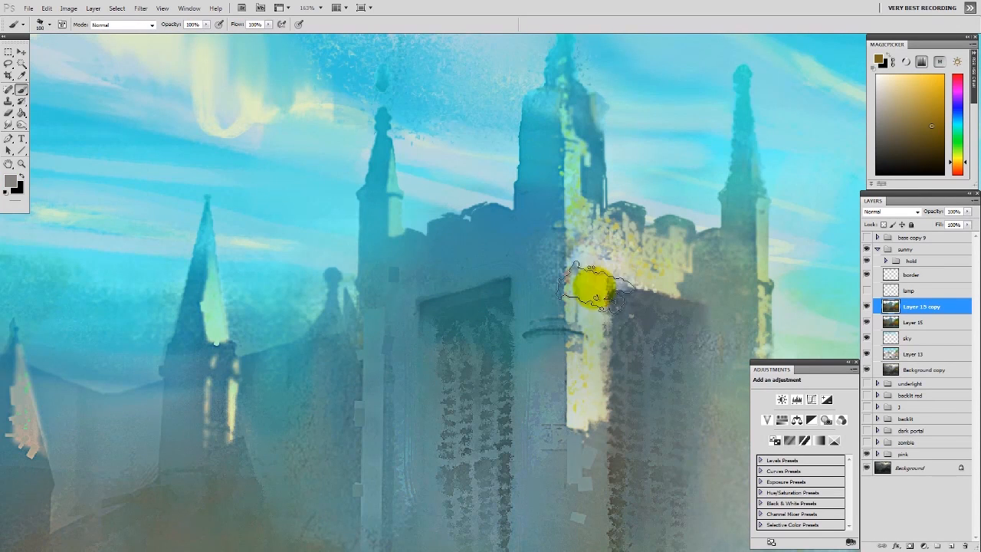
pyautogui.click(134, 24)
pyautogui.click(103, 296)
pyautogui.click(206, 24)
pyautogui.moveTo(205, 36); pyautogui.dragTo(174, 37)
pyautogui.click(486, 298)
pyautogui.press('[')
pyautogui.press('[')
pyautogui.press('[')
pyautogui.press('[')
pyautogui.press('[')
# - Try orange strokes along the top of the tower's left-hand window with different colours and brush modes
pyautogui.click(958, 167)
pyautogui.click(930, 121)
pyautogui.moveTo(930, 121); pyautogui.dragTo(979, 59)
pyautogui.moveTo(426, 307); pyautogui.dragTo(506, 287)
pyautogui.hotkey('ctrl', 'z')
pyautogui.click(922, 75)
pyautogui.click(959, 170)
pyautogui.moveTo(426, 307)
pyautogui.mouseDown()
pyautogui.moveTo(506, 286)
pyautogui.moveTo(410, 314)
pyautogui.moveTo(504, 286)
pyautogui.mouseUp()
pyautogui.click(960, 167)
pyautogui.click(152, 26)
pyautogui.click(101, 136)
pyautogui.hotkey('ctrl', 'z')
pyautogui.click(945, 122)
pyautogui.hotkey('ctrl', 'z')
pyautogui.hotkey('ctrl', 'z')
# - Paint a saturated orange stroke above the tower's left-hand window, using Lighter Color mode at 26% opacity
pyautogui.click(959, 170)
pyautogui.moveTo(431, 308); pyautogui.dragTo(509, 288)
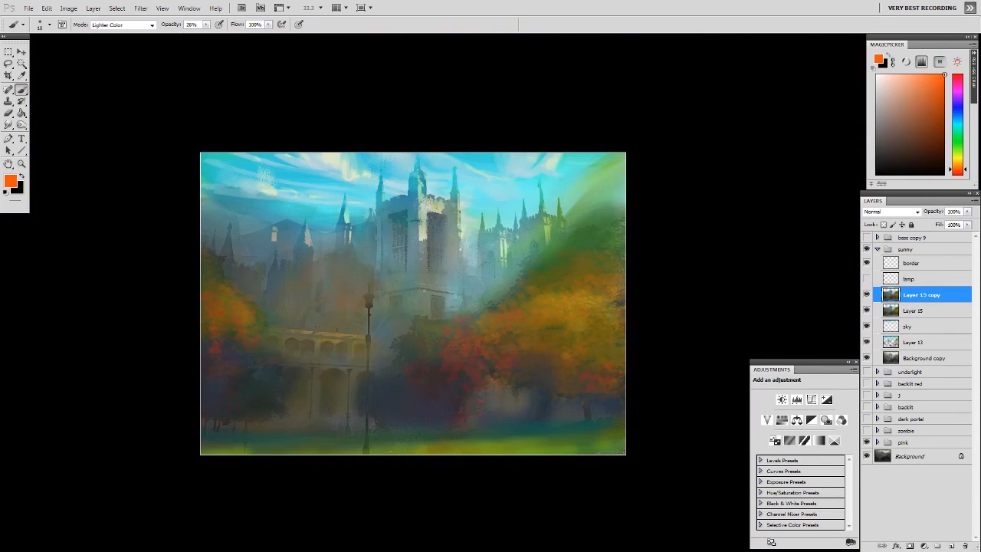
pyautogui.click(152, 25)
pyautogui.click(113, 158)
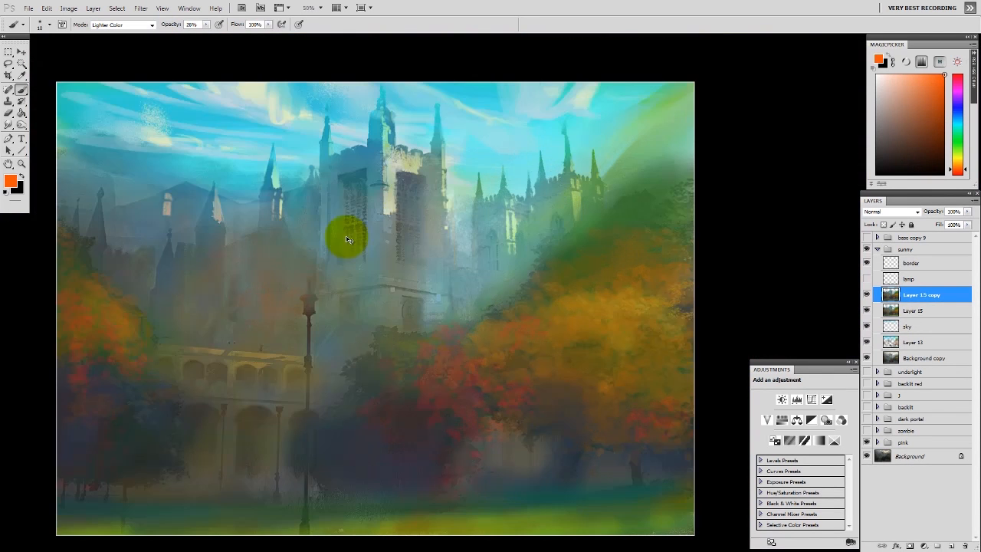
# - Add orange light along the tower's window openings and right-hand turret, adjusting the brush size
pyautogui.hotkey('ctrl', '+')
pyautogui.moveTo(362, 177)
pyautogui.mouseDown()
pyautogui.moveTo(359, 184)
pyautogui.moveTo(419, 179)
pyautogui.mouseUp()
pyautogui.press(']')
pyautogui.press(']')
pyautogui.press(']')
pyautogui.press(']')
pyautogui.press('[')
pyautogui.press('[')
pyautogui.press('[')
pyautogui.press('[')
pyautogui.moveTo(383, 289); pyautogui.dragTo(418, 293)
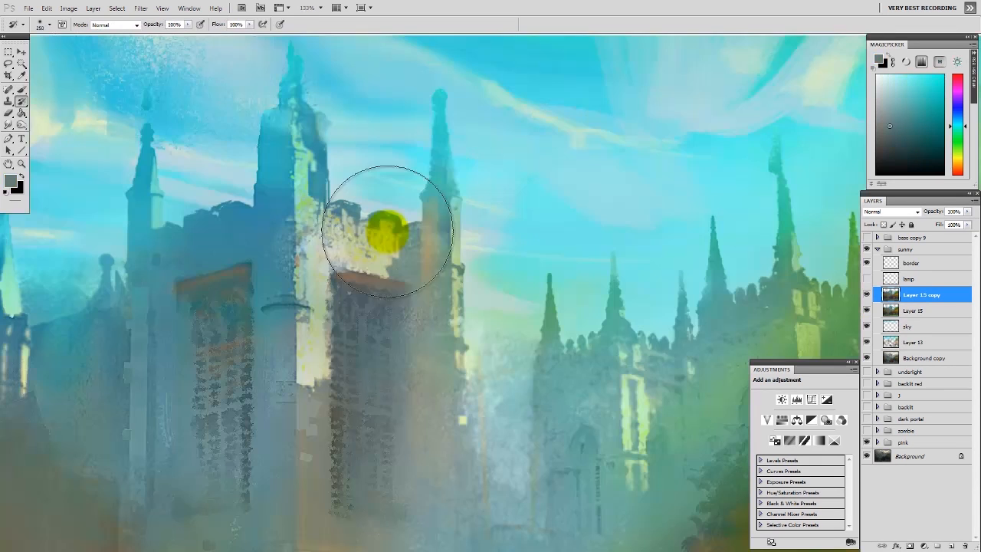
# - Warm the central tower's walls with a lighter orange
pyautogui.press('b')
pyautogui.click(919, 75)
pyautogui.click(958, 168)
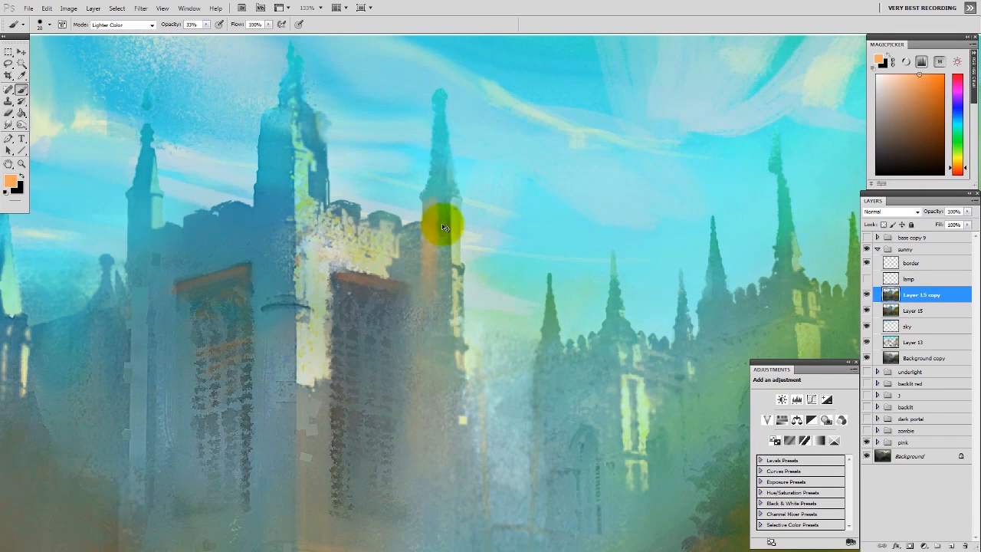
pyautogui.hotkey('ctrl', '-')
pyautogui.hotkey('ctrl', '-')
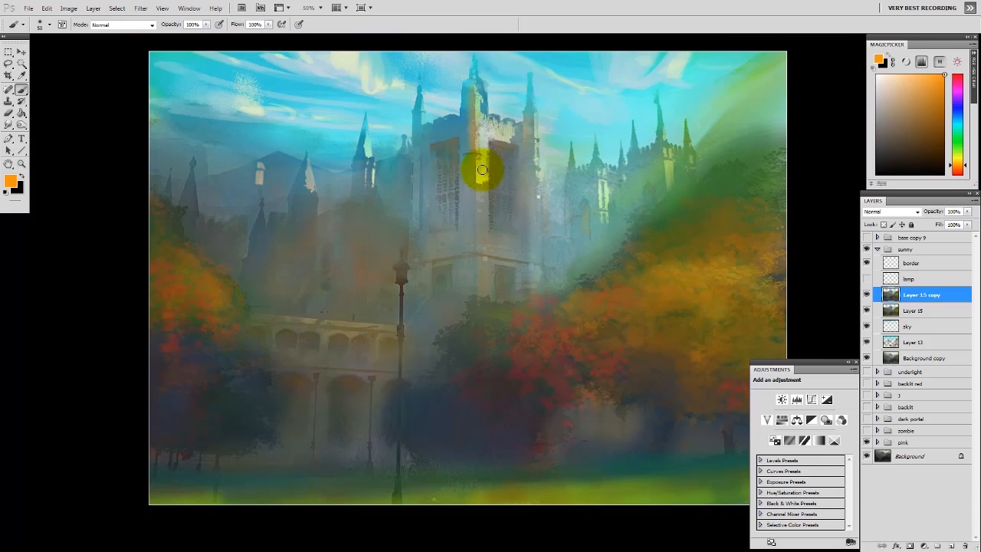
# - Tint the tower with pale orange at 48% opacity in Normal mode, and refine the building with sampled grey
pyautogui.click(958, 169)
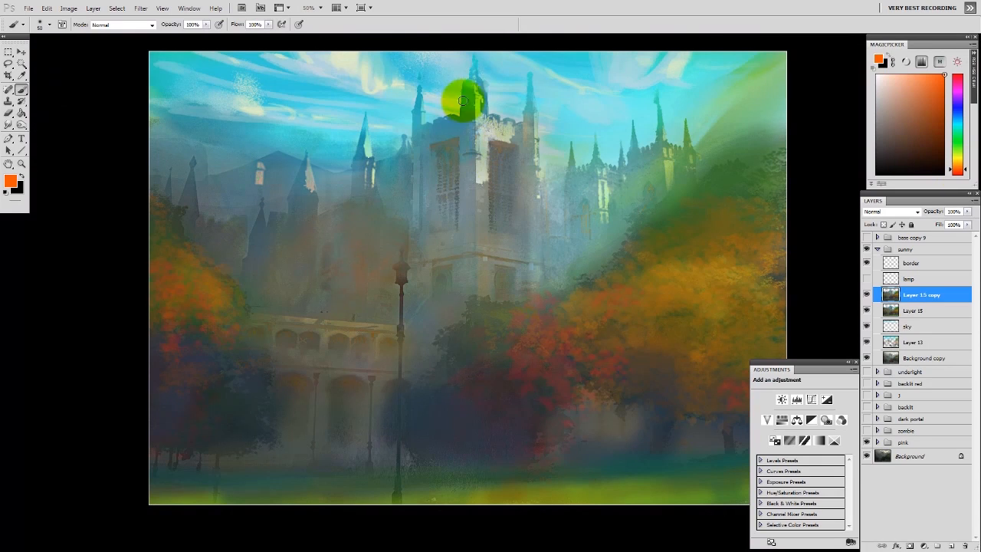
pyautogui.moveTo(206, 24); pyautogui.dragTo(181, 36)
pyautogui.click(924, 74)
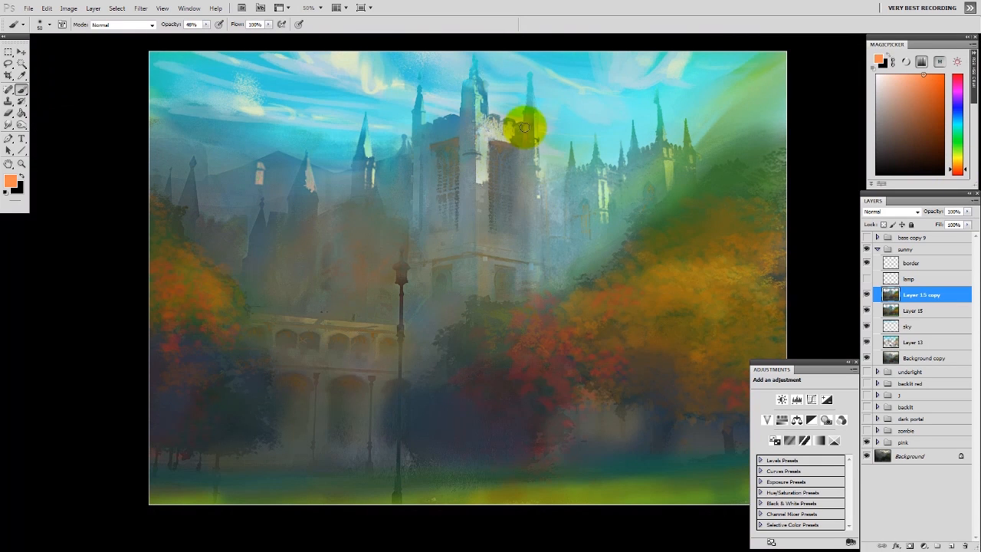
pyautogui.keyDown('alt'); pyautogui.click(432, 357); pyautogui.keyUp('alt')
pyautogui.hotkey('ctrl', '-')
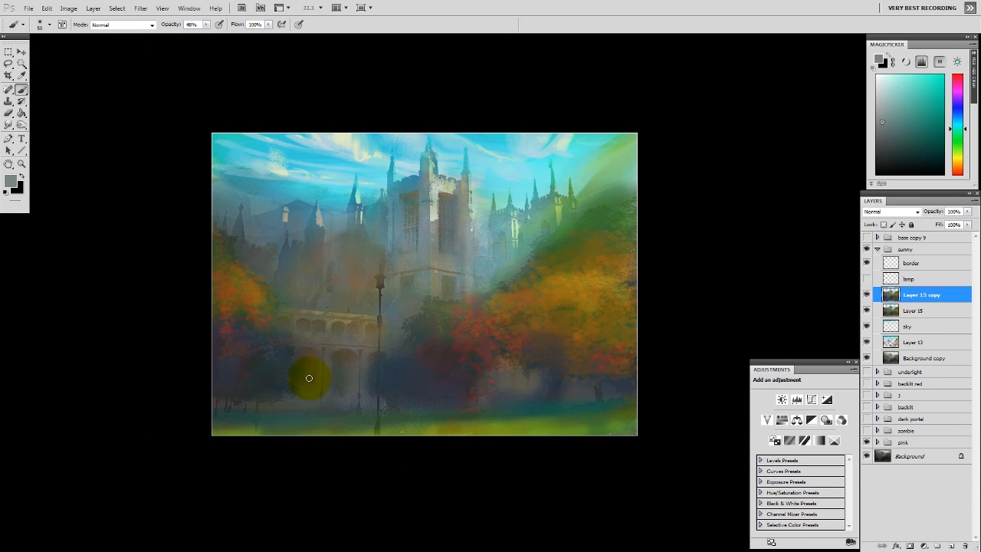
pyautogui.moveTo(357, 312); pyautogui.dragTo(344, 296)
# - Create a new layer and paint sunlit yellow-green patches across the lawn at 100% opacity
pyautogui.hotkey('ctrl', 'shift', 'alt', 'n')
pyautogui.press('0')
pyautogui.keyDown('alt'); pyautogui.click(605, 413); pyautogui.keyUp('alt')
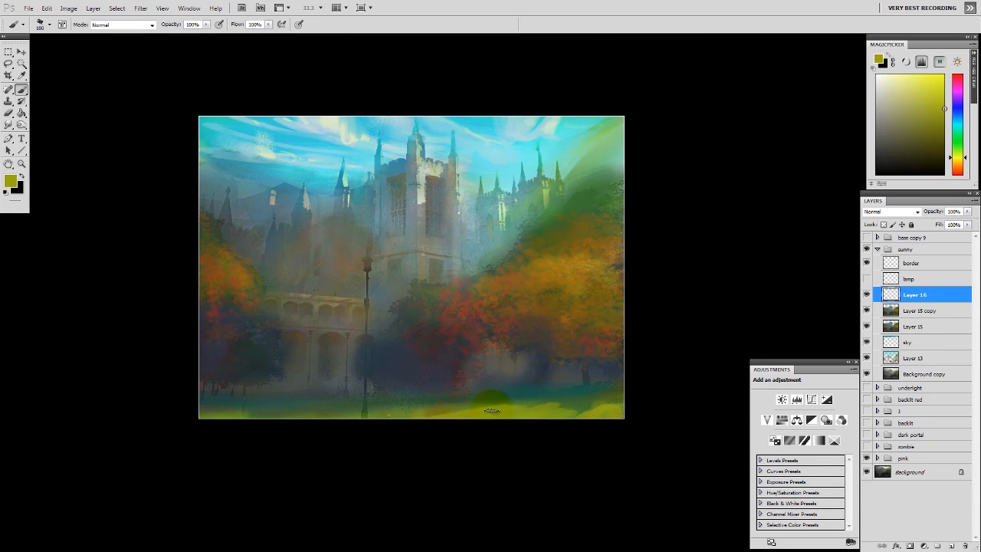
pyautogui.moveTo(492, 411); pyautogui.dragTo(207, 412)
pyautogui.press(']')
pyautogui.press(']')
pyautogui.press(']')
pyautogui.press(']')
pyautogui.press(']')
pyautogui.moveTo(561, 397); pyautogui.dragTo(472, 420)
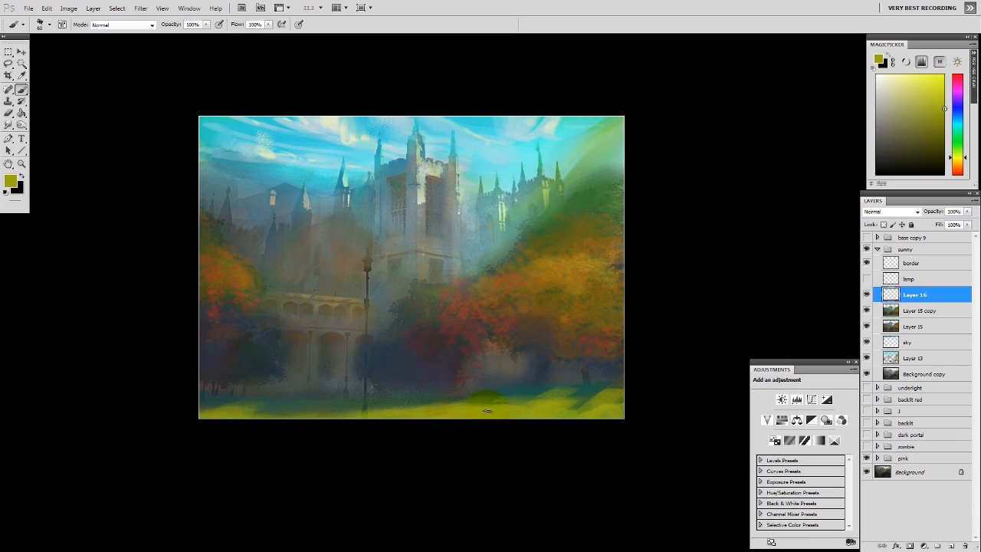
# - Paint darker green shadow strokes across the right side of the lawn with a sampled green
pyautogui.keyDown('alt'); pyautogui.click(536, 392); pyautogui.keyUp('alt')
pyautogui.moveTo(576, 397); pyautogui.dragTo(500, 406)
pyautogui.press(']')
pyautogui.press(']')
pyautogui.press(']')
pyautogui.press(']')
pyautogui.press(']')
pyautogui.moveTo(613, 383); pyautogui.dragTo(590, 412)
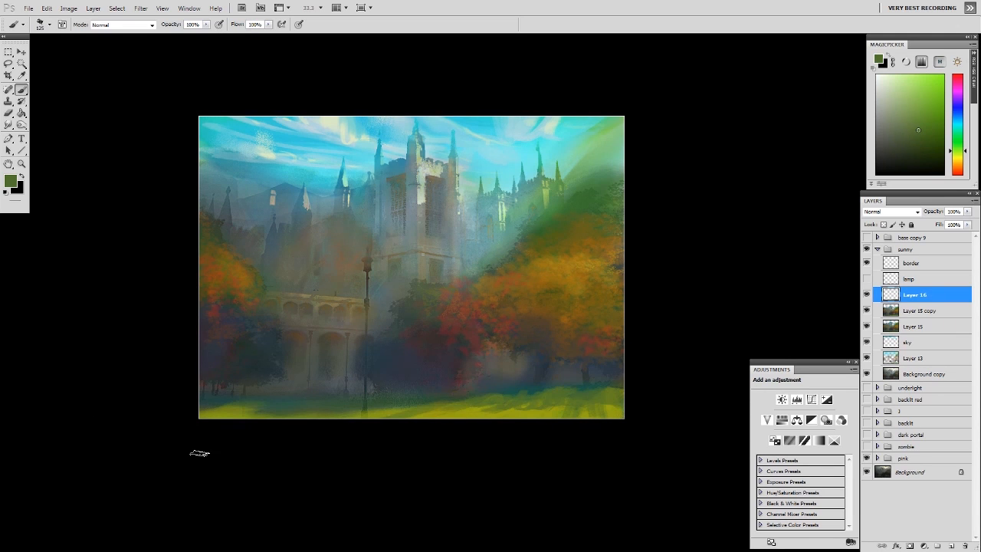
# - Paint alternating green shadow and bright yellow sunlight strokes across the lawn's foreground with sampled colours
pyautogui.keyDown('alt'); pyautogui.click(491, 389); pyautogui.keyUp('alt')
pyautogui.moveTo(523, 399); pyautogui.dragTo(454, 409)
pyautogui.keyDown('alt'); pyautogui.click(502, 416); pyautogui.keyUp('alt')
pyautogui.moveTo(540, 410); pyautogui.dragTo(569, 431)
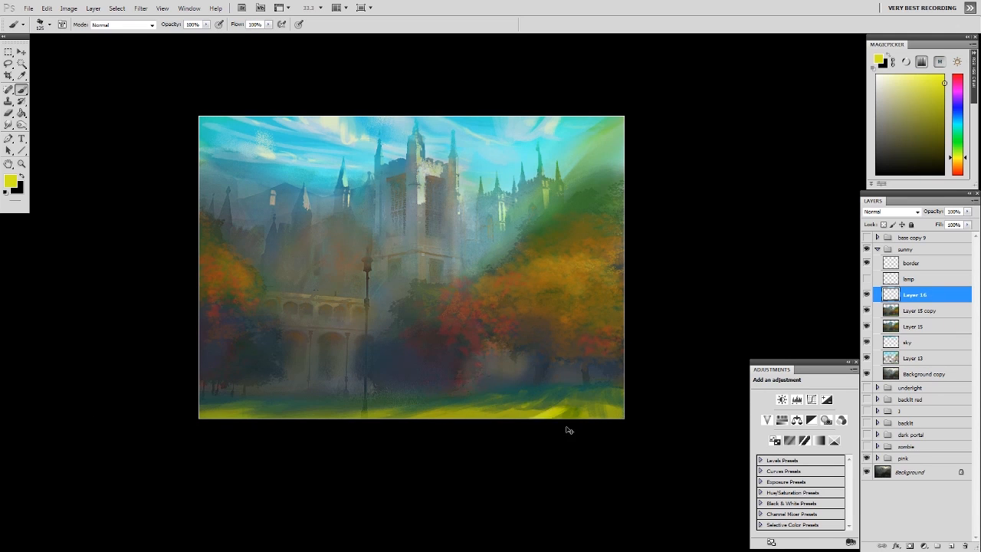
pyautogui.moveTo(606, 405); pyautogui.dragTo(437, 417)
pyautogui.moveTo(268, 413); pyautogui.dragTo(203, 417)
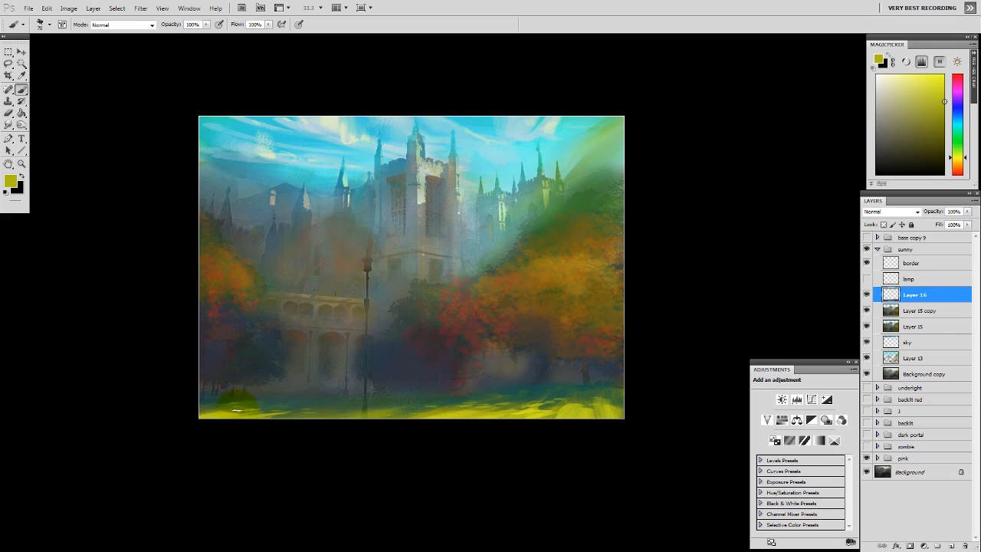
# - Brighten the lawn's lower edge with yellow and blend in sampled teal-green and olive patches
pyautogui.click(944, 83)
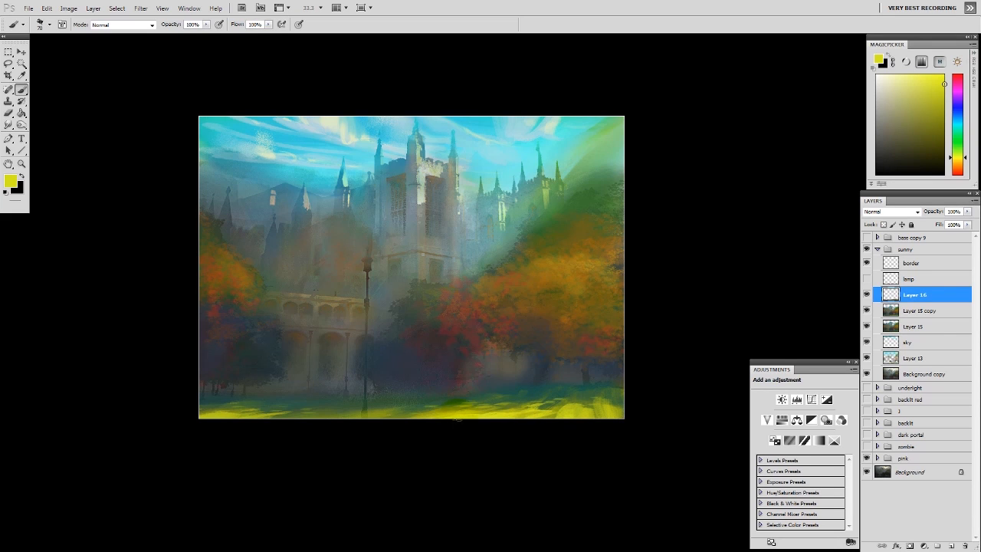
pyautogui.keyDown('alt'); pyautogui.click(615, 127); pyautogui.keyUp('alt')
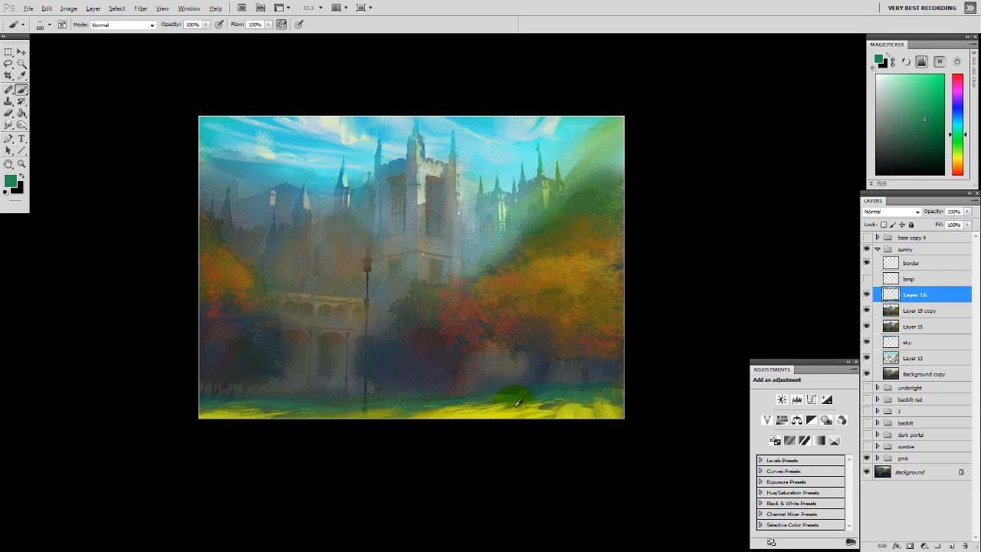
pyautogui.keyDown('alt'); pyautogui.click(518, 402); pyautogui.keyUp('alt')
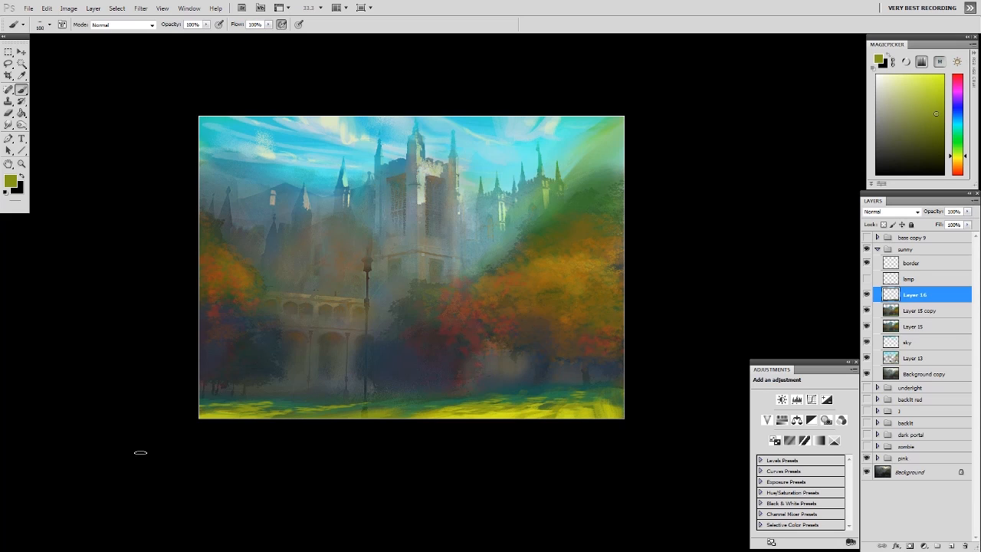
pyautogui.moveTo(554, 420); pyautogui.dragTo(238, 417)
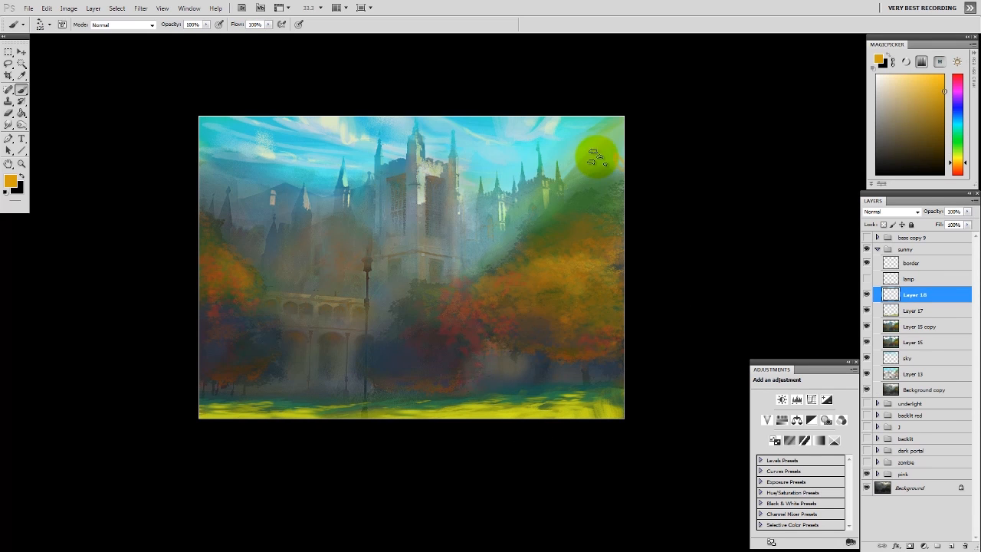
# - Paint golden and bright yellow leaf clusters on the right-hand trees with a scattered brush
pyautogui.moveTo(593, 159); pyautogui.dragTo(618, 192)
pyautogui.moveTo(568, 243); pyautogui.dragTo(622, 279)
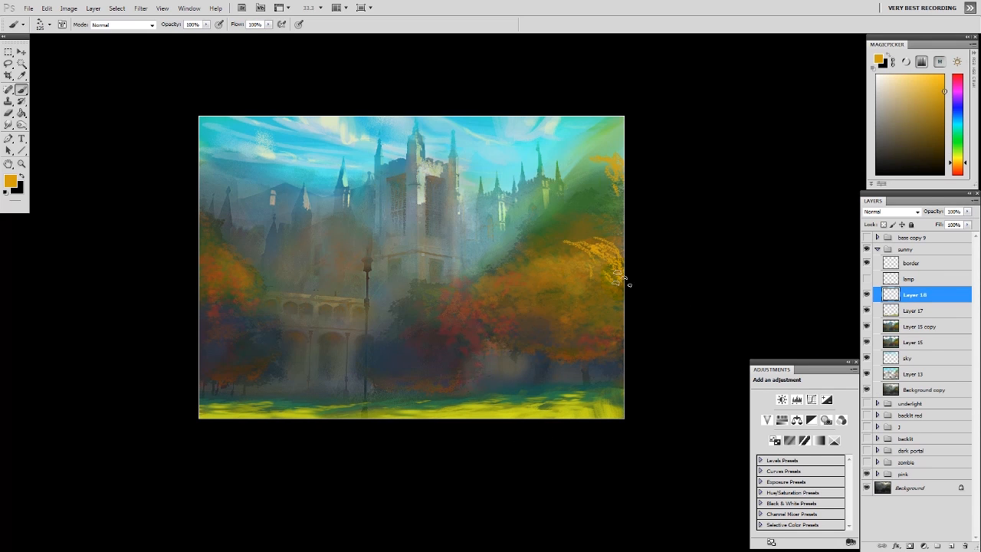
pyautogui.click(958, 159)
pyautogui.click(944, 75)
pyautogui.moveTo(598, 160); pyautogui.dragTo(620, 193)
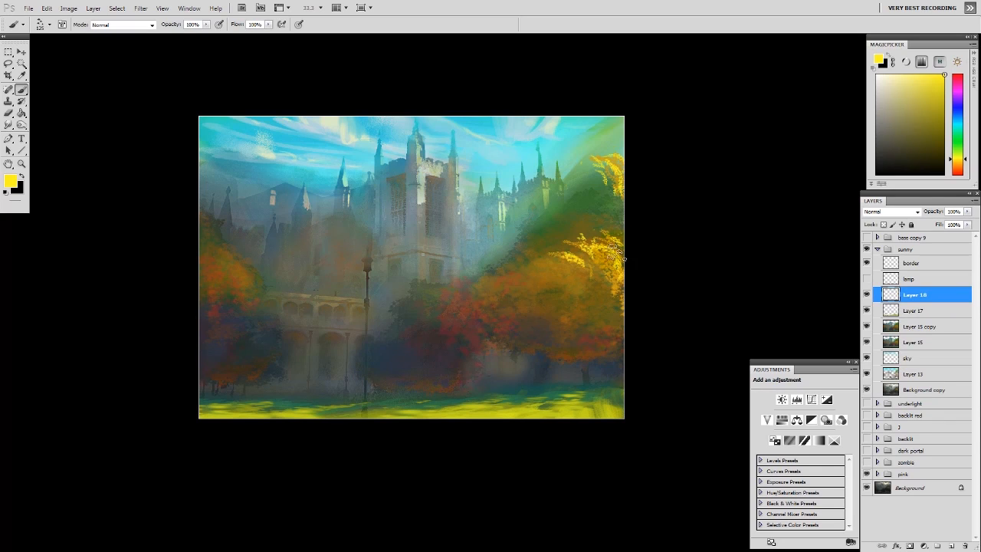
# - Dab yellow-green leaf highlights on the bush beneath the tower and the hillside foliage
pyautogui.click(959, 137)
pyautogui.click(907, 100)
pyautogui.click(958, 157)
pyautogui.click(929, 97)
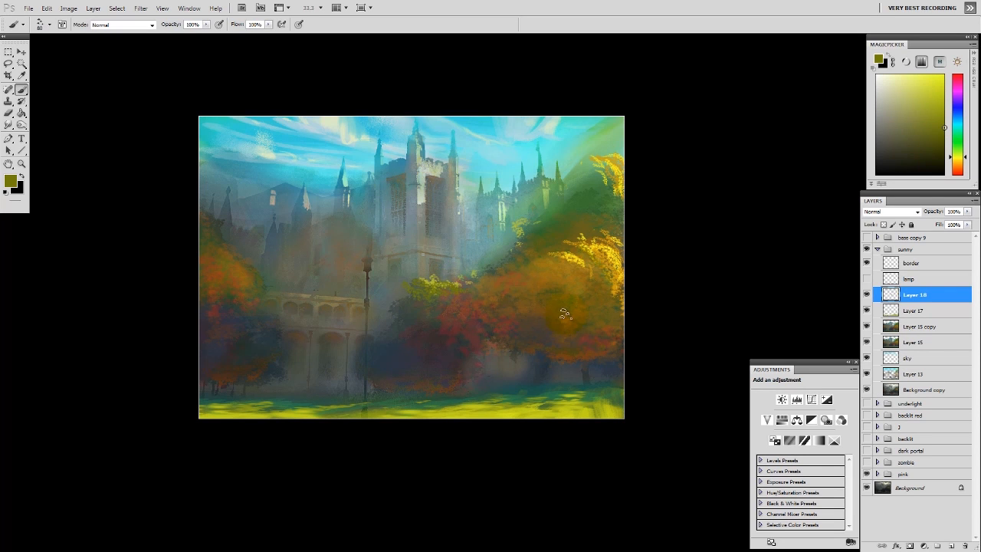
# - Highlight the left tree's edge and right foliage with sampled gold, and erase the excess leaf strokes
pyautogui.keyDown('alt'); pyautogui.click(558, 270); pyautogui.keyUp('alt')
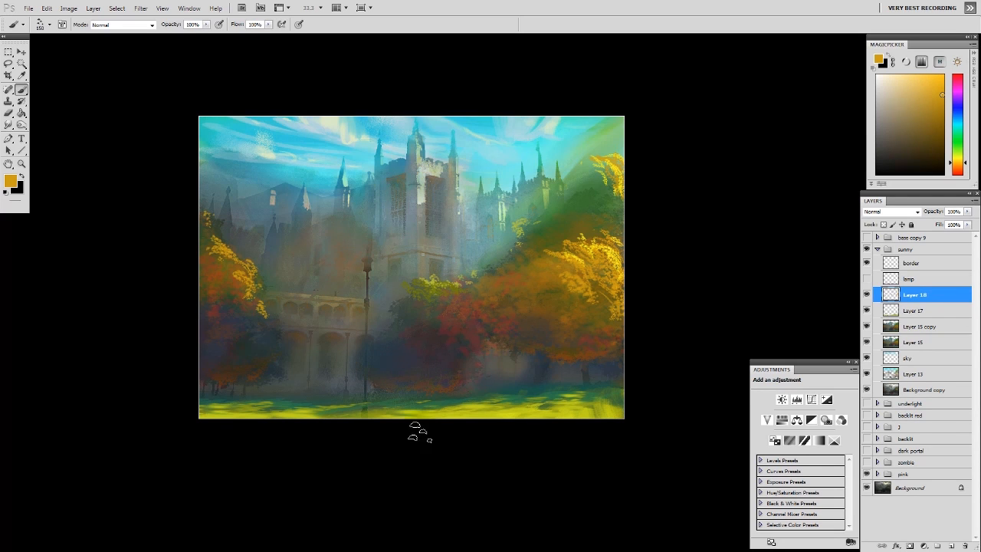
pyautogui.press('e')
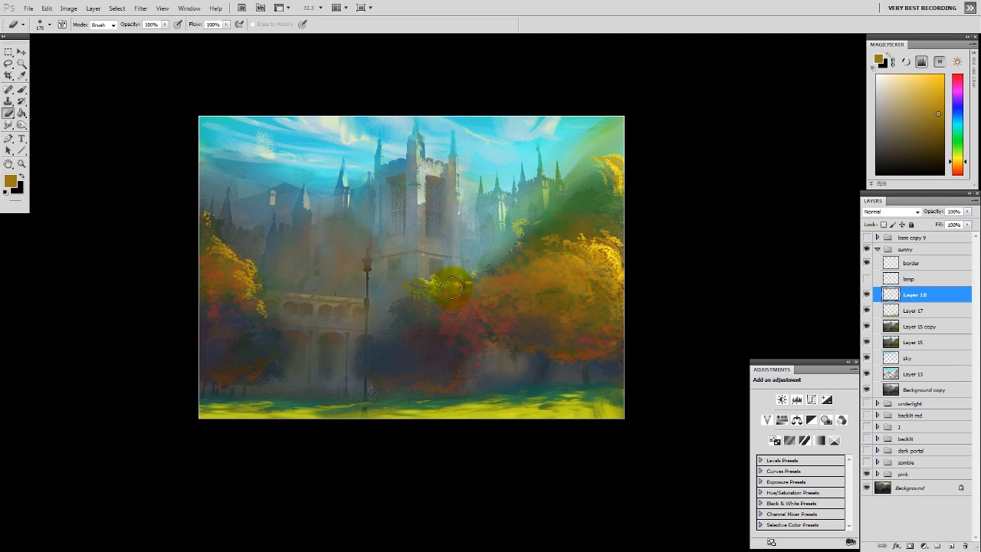
pyautogui.click(867, 311)
pyautogui.click(867, 311)
# - Duplicate the leaf highlight layer and lower the original Layer 18's opacity to 46%
pyautogui.hotkey('ctrl', 'j')
pyautogui.click(946, 315)
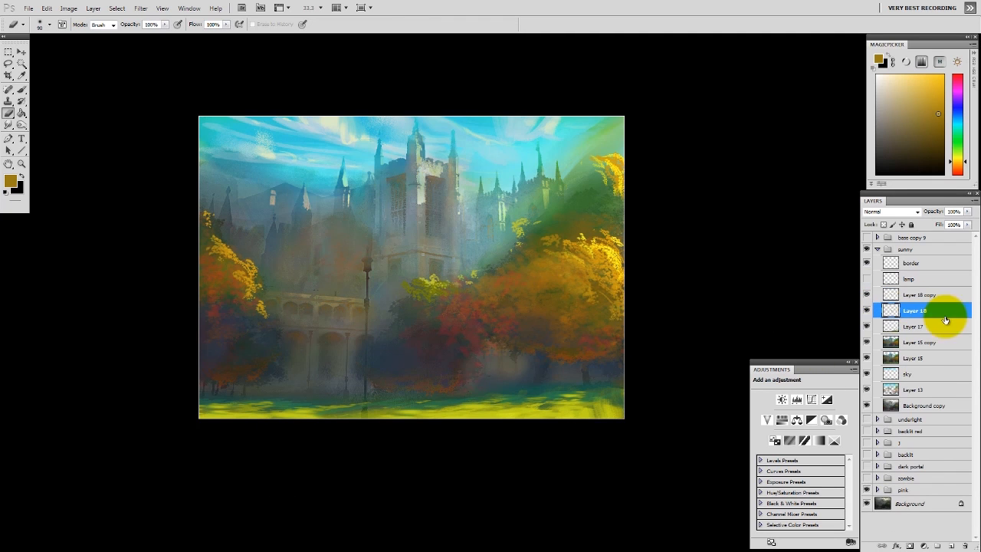
pyautogui.click(867, 311)
pyautogui.click(867, 312)
pyautogui.moveTo(967, 212); pyautogui.dragTo(916, 246)
pyautogui.click(867, 295)
pyautogui.click(867, 296)
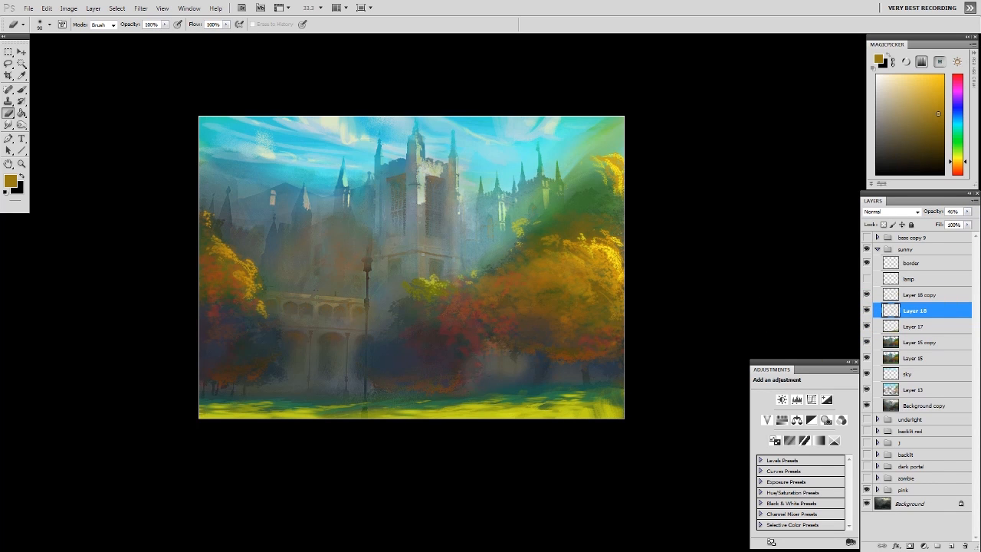
# - Paint the trunks and dark undersides of the right-hand trees with sampled brown and slate tones
pyautogui.press('b')
pyautogui.keyDown('alt'); pyautogui.click(564, 337); pyautogui.keyUp('alt')
pyautogui.press('[')
pyautogui.press('[')
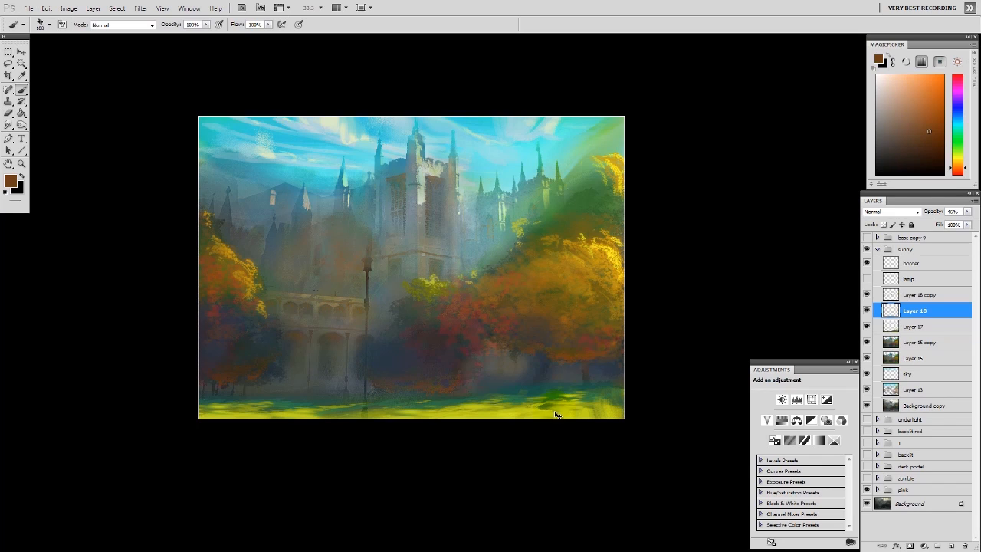
pyautogui.keyDown('alt'); pyautogui.click(434, 397); pyautogui.keyUp('alt')
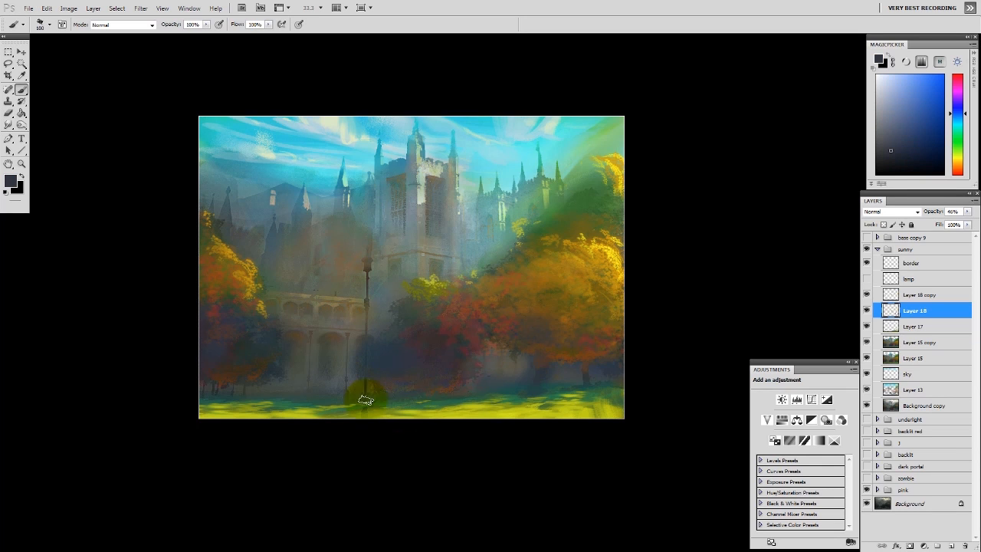
pyautogui.keyDown('alt'); pyautogui.click(552, 355); pyautogui.keyUp('alt')
# - Paint yellow-green leaf highlights over the right hillside and central bush with a larger brush and sampled yellows
pyautogui.keyDown('alt'); pyautogui.click(442, 272); pyautogui.keyUp('alt')
pyautogui.press(']')
pyautogui.press(']')
pyautogui.press(']')
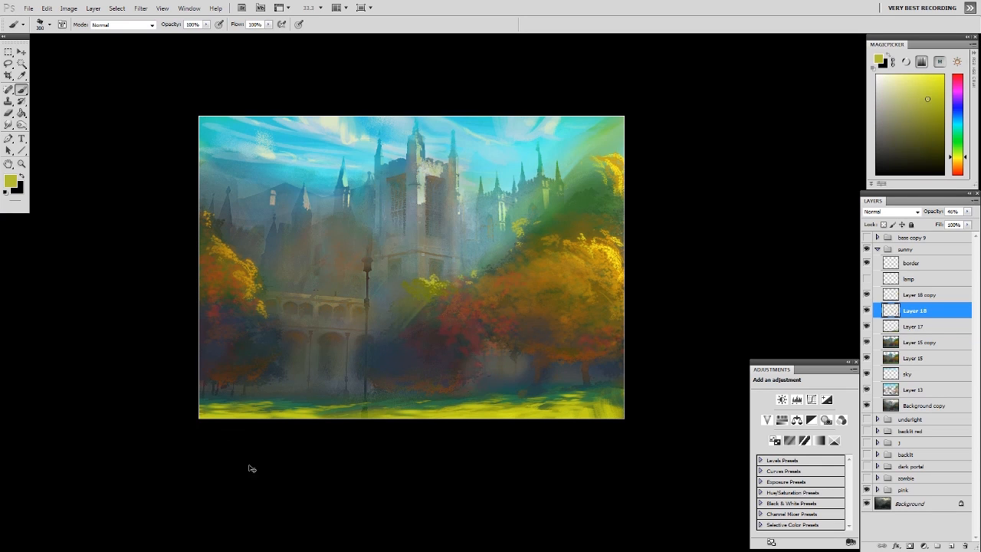
pyautogui.moveTo(589, 195); pyautogui.dragTo(608, 195)
pyautogui.keyDown('alt'); pyautogui.click(616, 180); pyautogui.keyUp('alt')
pyautogui.click(611, 197)
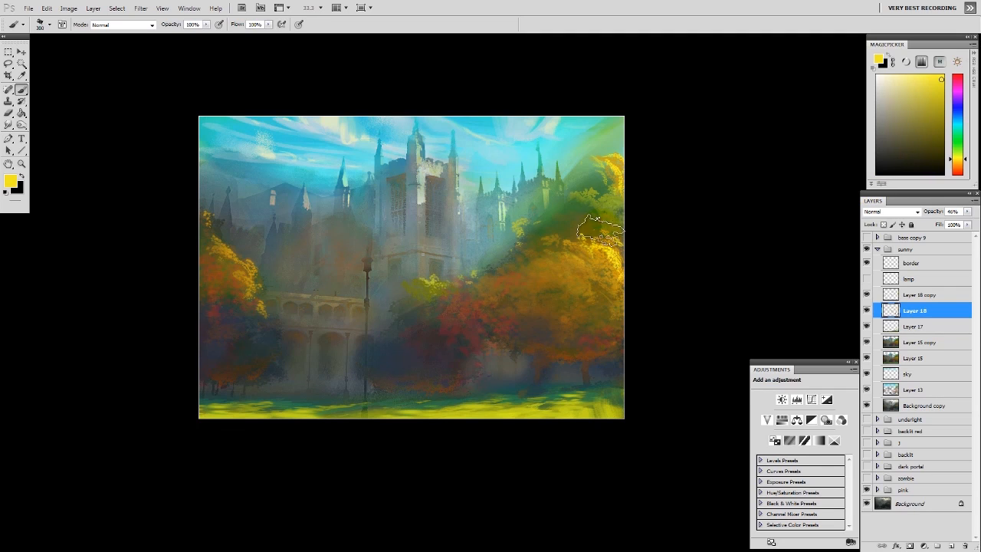
pyautogui.click(429, 279)
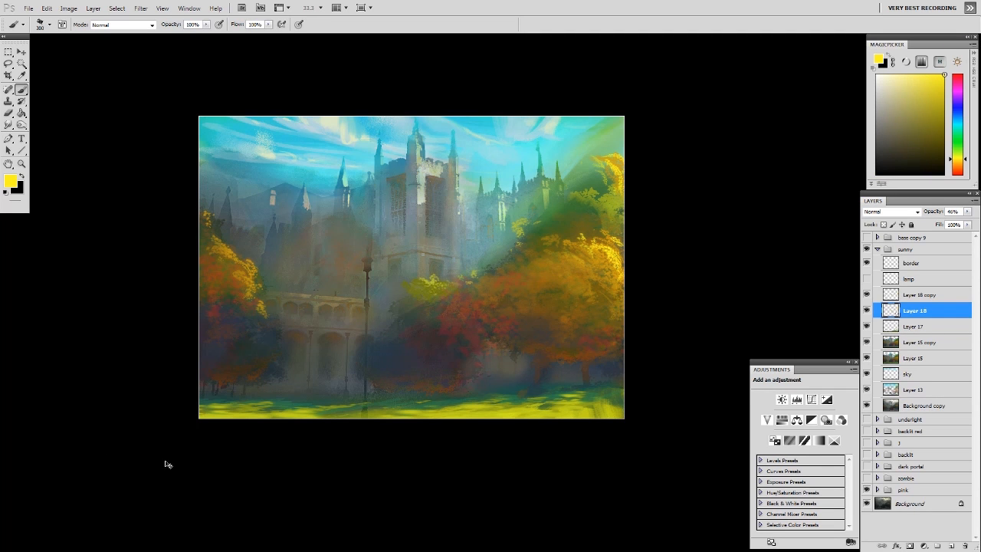
# - On Layer 15 copy, paint pale cream sunlight down the central tower's front corner and upper wall
pyautogui.keyDown('alt'); pyautogui.click(384, 350); pyautogui.keyUp('alt')
pyautogui.click(919, 342)
pyautogui.moveTo(417, 151); pyautogui.dragTo(529, 151)
pyautogui.keyDown('alt'); pyautogui.click(515, 299); pyautogui.keyUp('alt')
pyautogui.moveTo(452, 256); pyautogui.dragTo(437, 248)
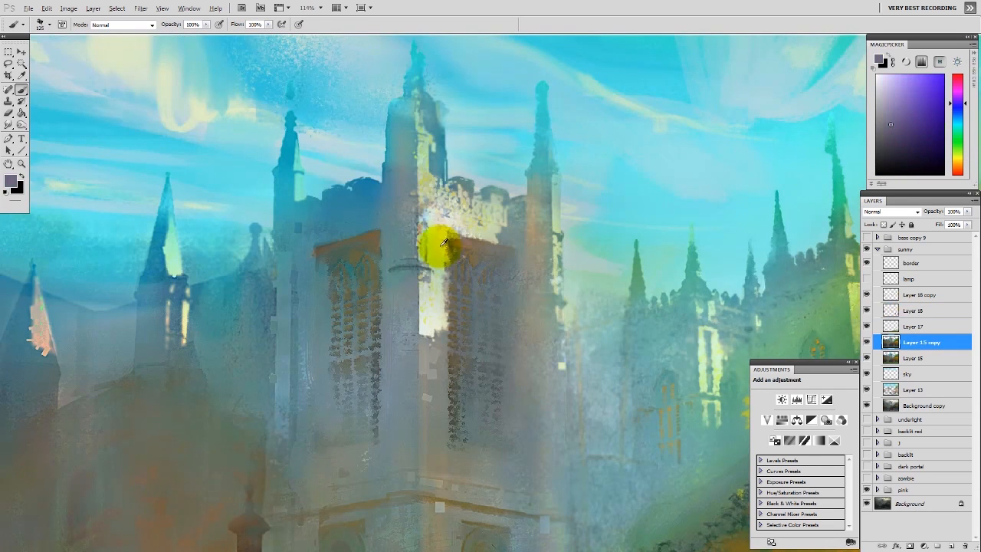
pyautogui.click(958, 160)
pyautogui.click(914, 75)
pyautogui.click(452, 219)
pyautogui.click(913, 75)
pyautogui.moveTo(431, 200); pyautogui.dragTo(431, 253)
pyautogui.click(906, 84)
pyautogui.moveTo(438, 165); pyautogui.dragTo(431, 269)
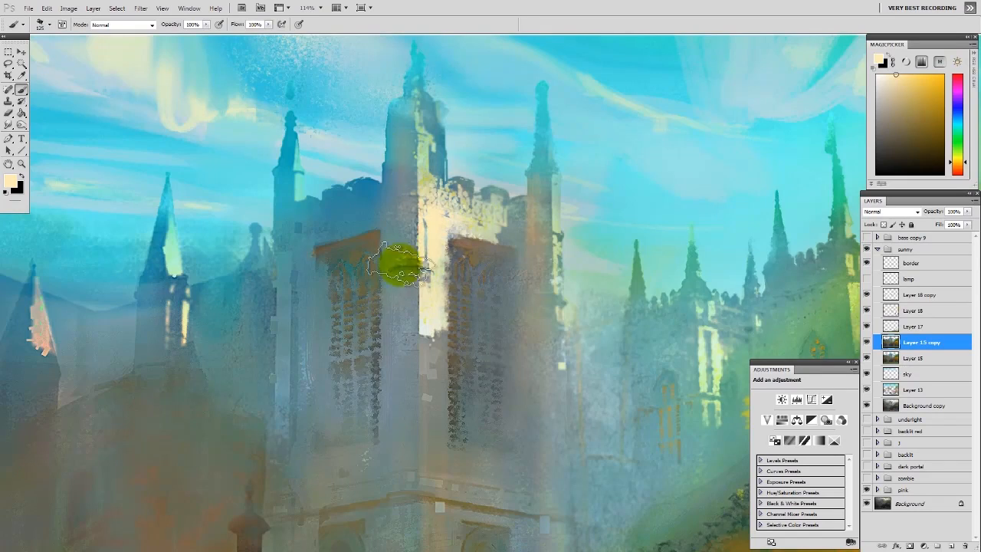
# - Extend warm sand-coloured sunlight to the tower's flanking turrets, the left spires and the distant right towers
pyautogui.click(897, 85)
pyautogui.moveTo(591, 276); pyautogui.dragTo(457, 344)
pyautogui.moveTo(199, 342); pyautogui.dragTo(338, 275)
pyautogui.click(906, 96)
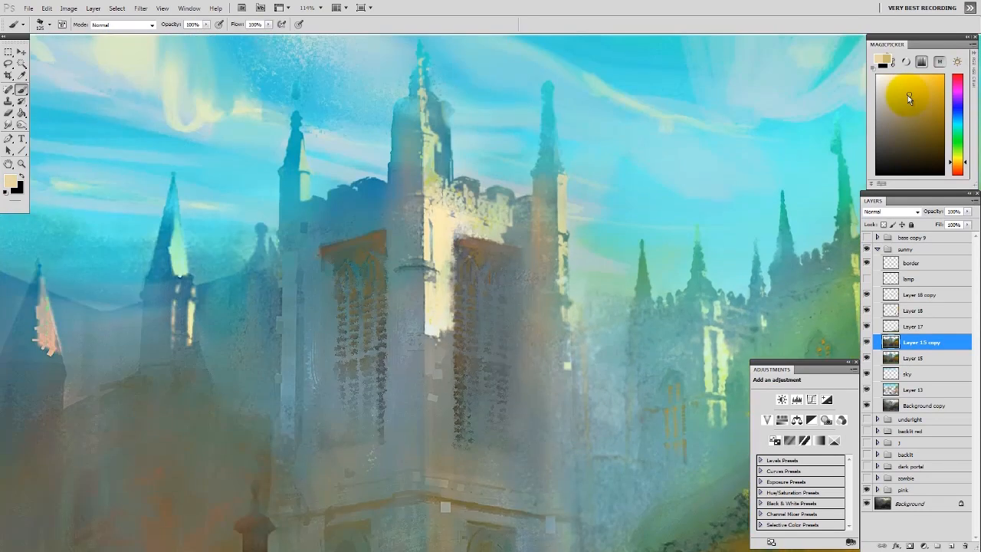
pyautogui.moveTo(13, 404); pyautogui.dragTo(149, 357)
pyautogui.moveTo(841, 299); pyautogui.dragTo(551, 293)
pyautogui.keyDown('ctrl'); pyautogui.keyDown('alt'); pyautogui.click(571, 368); pyautogui.keyUp('alt'); pyautogui.keyUp('ctrl')
pyautogui.moveTo(408, 363); pyautogui.dragTo(467, 337)
# - Add finer cream highlights down the central tower's lit edge with a smaller brush
pyautogui.keyDown('alt'); pyautogui.click(375, 222); pyautogui.keyUp('alt')
pyautogui.press('[')
pyautogui.press('[')
pyautogui.press('[')
pyautogui.press('[')
pyautogui.press('[')
pyautogui.hotkey('ctrl', '-')
pyautogui.hotkey('ctrl', '-')
pyautogui.hotkey('ctrl', '-')
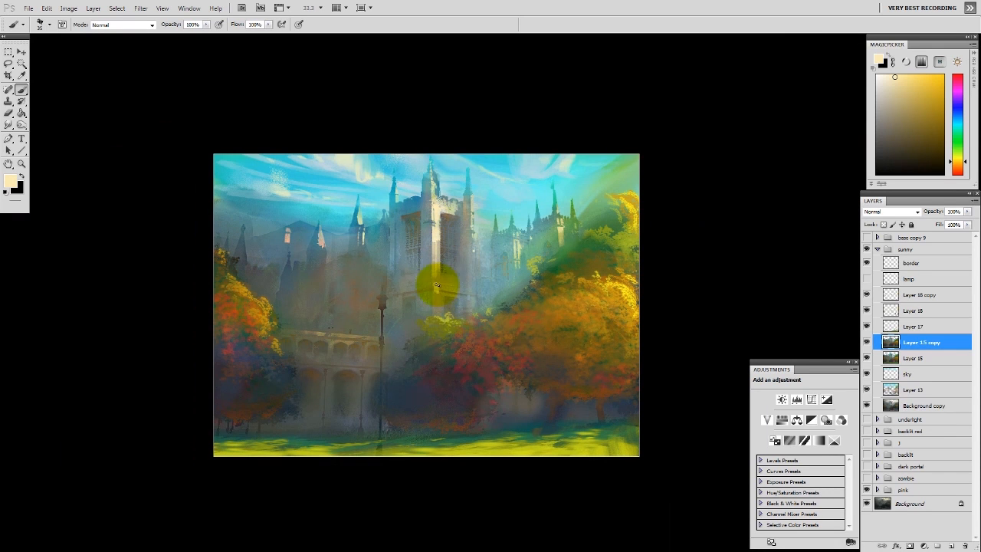
# - Define the central tower's lower walls and ledges with a sampled olive grey
pyautogui.keyDown('alt'); pyautogui.click(371, 297); pyautogui.keyUp('alt')
pyautogui.moveTo(407, 321)
pyautogui.mouseDown()
pyautogui.moveTo(475, 260)
pyautogui.moveTo(450, 316)
pyautogui.moveTo(495, 335)
pyautogui.moveTo(460, 438)
pyautogui.mouseUp()
pyautogui.hotkey('ctrl', '-')
pyautogui.hotkey('ctrl', '-')
pyautogui.hotkey('ctrl', '-')
pyautogui.hotkey('ctrl', '-')
pyautogui.hotkey('ctrl', '-')
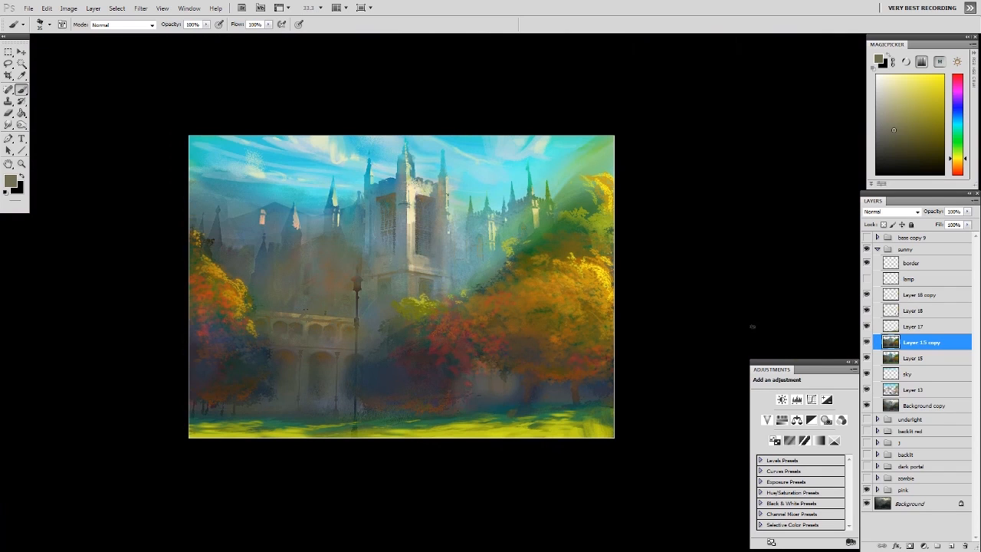
# - Refine the left-hand spires and their lit faces with tones sampled from the building and sky
pyautogui.keyDown('alt'); pyautogui.click(265, 223); pyautogui.keyUp('alt')
pyautogui.moveTo(296, 214); pyautogui.dragTo(297, 227)
pyautogui.keyDown('alt'); pyautogui.click(370, 196); pyautogui.keyUp('alt')
pyautogui.moveTo(281, 181); pyautogui.dragTo(398, 275)
pyautogui.keyDown('alt'); pyautogui.click(732, 120); pyautogui.keyUp('alt')
pyautogui.keyDown('alt'); pyautogui.click(761, 148); pyautogui.keyUp('alt')
# - Paint muted orange-brown ledges on the left spires and turret
pyautogui.click(942, 122)
pyautogui.moveTo(460, 183)
pyautogui.mouseDown()
pyautogui.moveTo(475, 182)
pyautogui.moveTo(455, 182)
pyautogui.mouseUp()
pyautogui.click(958, 167)
pyautogui.click(934, 97)
pyautogui.click(925, 88)
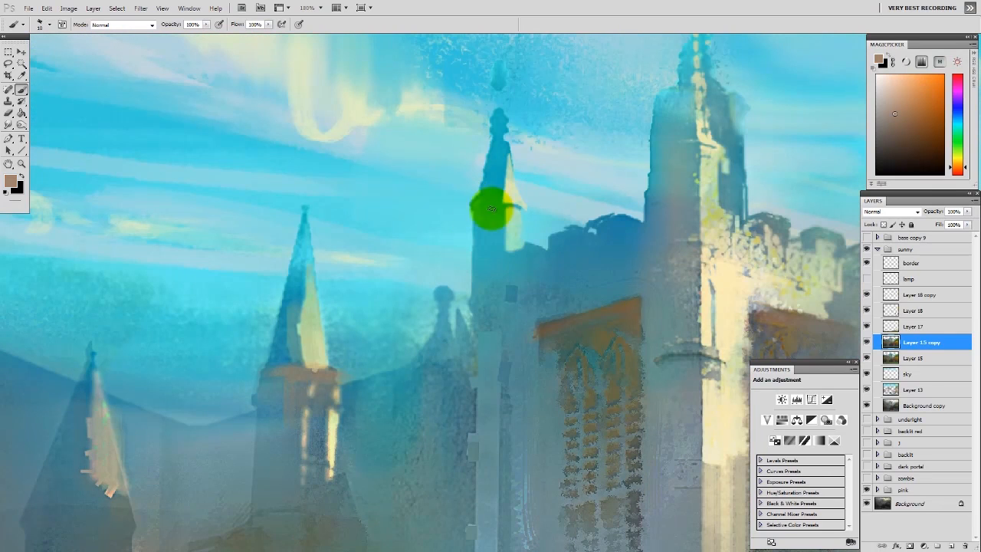
pyautogui.moveTo(491, 209); pyautogui.dragTo(509, 208)
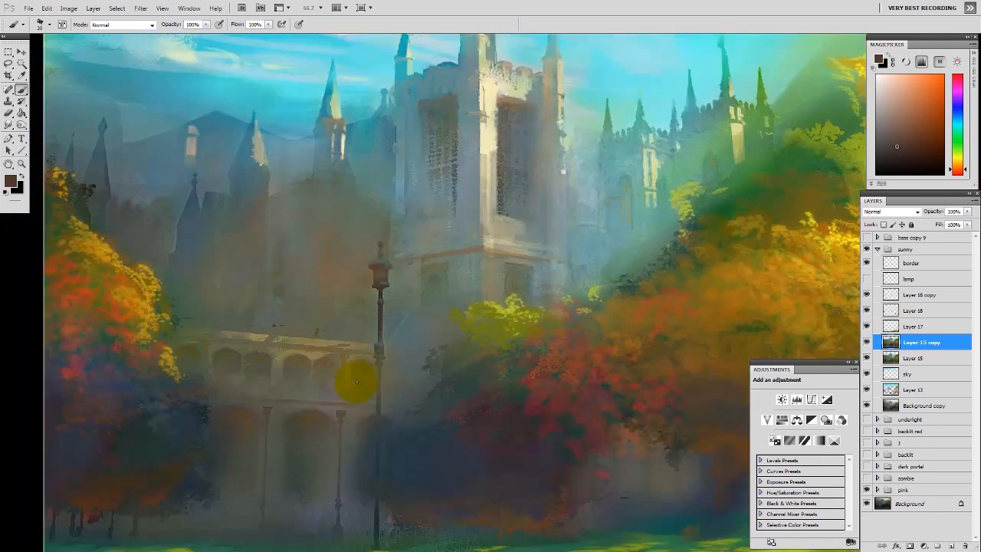
pyautogui.scroll(-3, 354, 381)
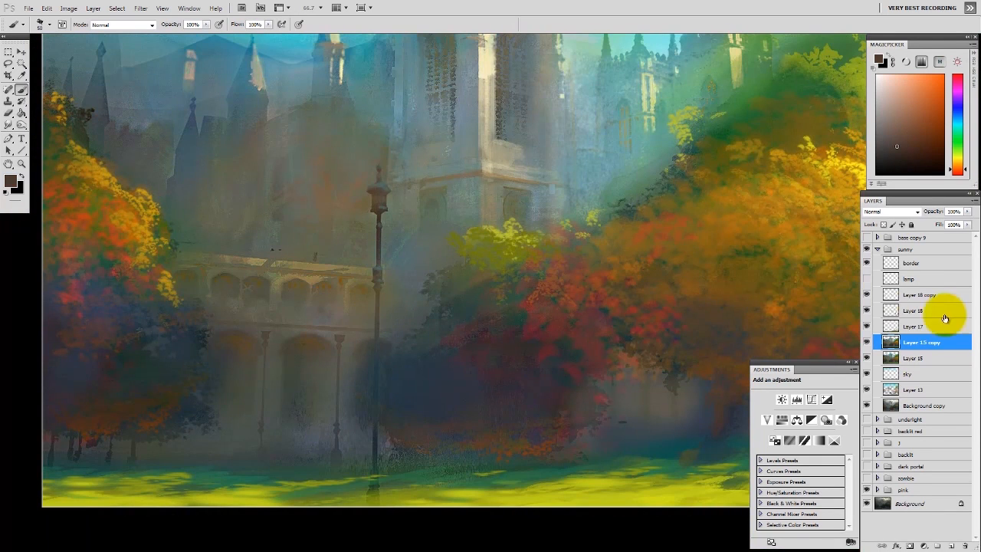
# - Create a new layer above Layer 18 copy and strengthen the lamp post with sampled dark tones
pyautogui.click(928, 294)
pyautogui.hotkey('ctrl', 'shift', 'n')
pyautogui.press('Return')
pyautogui.hotkey('ctrl', '-')
pyautogui.keyDown('alt'); pyautogui.click(407, 347); pyautogui.keyUp('alt')
pyautogui.moveTo(331, 332); pyautogui.dragTo(316, 392)
pyautogui.keyDown('alt'); pyautogui.click(317, 392); pyautogui.keyUp('alt')
pyautogui.keyDown('alt'); pyautogui.click(367, 305); pyautogui.keyUp('alt')
pyautogui.moveTo(329, 541)
pyautogui.mouseDown()
pyautogui.moveTo(328, 499)
pyautogui.moveTo(321, 520)
pyautogui.mouseUp()
# - Shape the central tower's battlements and turret edges with sampled grey tones
pyautogui.keyDown('alt'); pyautogui.click(417, 254); pyautogui.keyUp('alt')
pyautogui.keyDown('alt'); pyautogui.click(453, 168); pyautogui.keyUp('alt')
pyautogui.click(414, 131)
pyautogui.moveTo(376, 132); pyautogui.dragTo(485, 217)
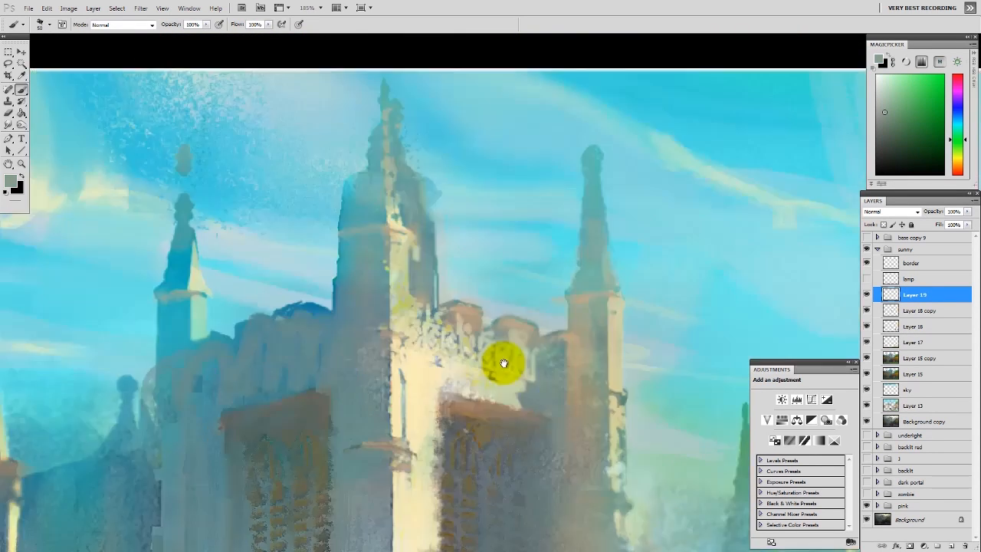
# - Dab small teal finials above the tower's turrets with a smaller brush
pyautogui.moveTo(503, 361); pyautogui.dragTo(521, 459)
pyautogui.press('[')
pyautogui.press('[')
pyautogui.press('[')
pyautogui.press('[')
pyautogui.press('[')
pyautogui.click(204, 218)
pyautogui.hotkey('ctrl', 'z')
pyautogui.keyDown('alt'); pyautogui.click(214, 298); pyautogui.keyUp('alt')
pyautogui.click(415, 190)
pyautogui.click(610, 224)
pyautogui.click(204, 235)
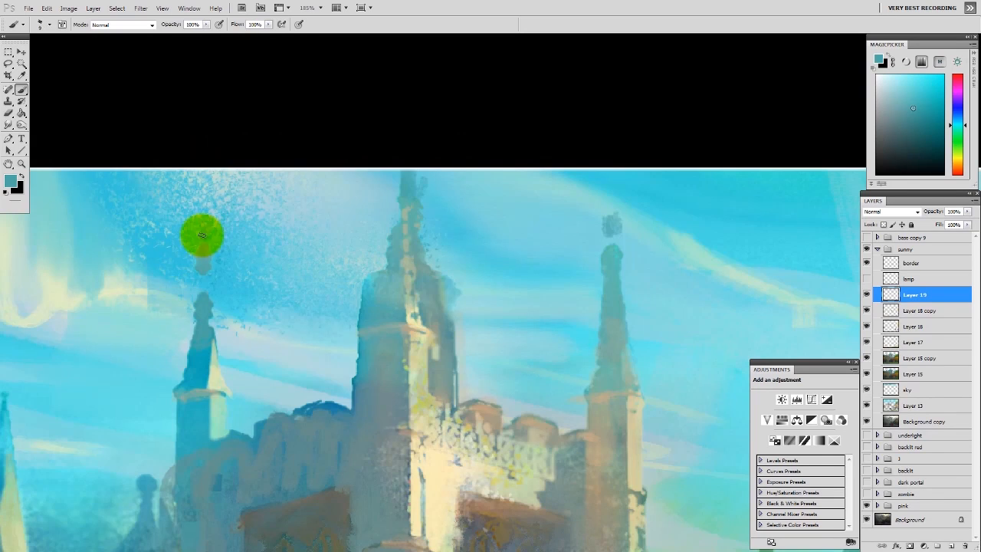
# - Refine the shaded side of the central turret with a larger brush and sampled grey-blue
pyautogui.keyDown('alt'); pyautogui.click(328, 355); pyautogui.keyUp('alt')
pyautogui.press(']')
pyautogui.press(']')
pyautogui.press(']')
pyautogui.press(']')
pyautogui.press(']')
pyautogui.keyDown('alt'); pyautogui.click(394, 331); pyautogui.keyUp('alt')
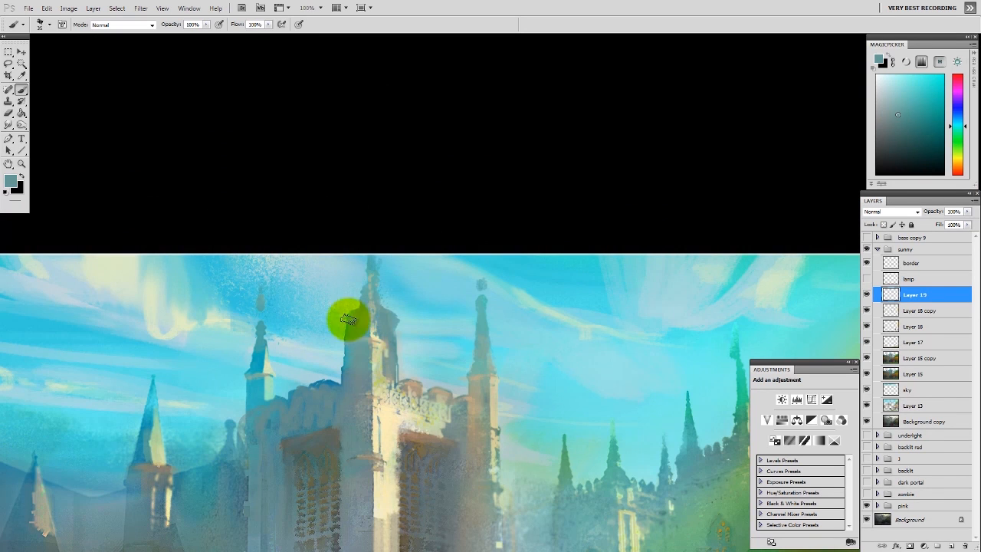
# - Paint sampled cream highlights along the central turret's pinnacle with a small brush
pyautogui.hotkey('ctrl', '-')
pyautogui.hotkey('ctrl', '-')
pyautogui.keyDown('alt'); pyautogui.click(277, 326); pyautogui.keyUp('alt')
pyautogui.keyDown('alt'); pyautogui.click(343, 308); pyautogui.keyUp('alt')
pyautogui.moveTo(342, 310); pyautogui.dragTo(338, 270)
pyautogui.keyDown('alt'); pyautogui.click(345, 312); pyautogui.keyUp('alt')
pyautogui.press('[')
pyautogui.press('[')
pyautogui.press('[')
pyautogui.press('[')
pyautogui.press('[')
pyautogui.click(338, 287)
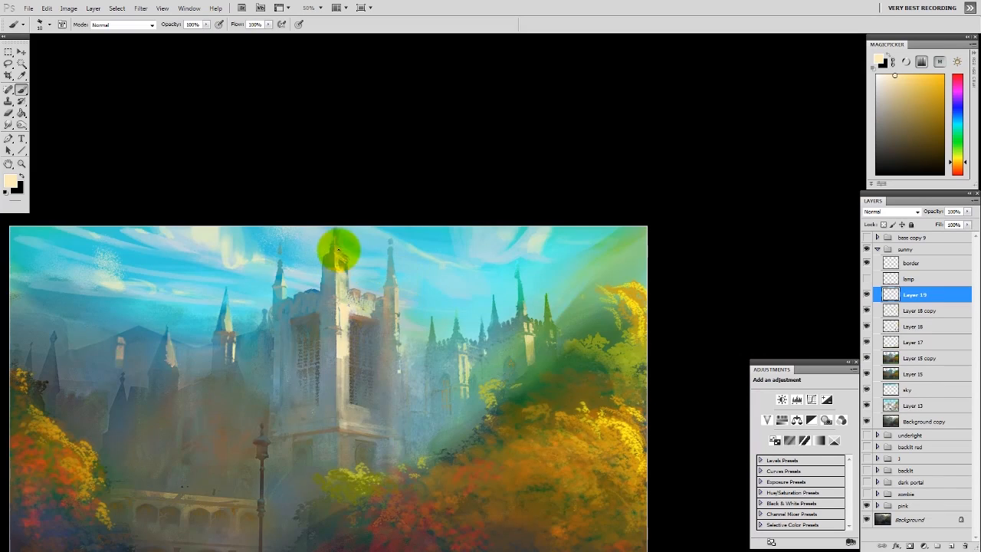
# - Fill the central turret's sunlit right face and tip with cream strokes
pyautogui.hotkey('ctrl', '-')
pyautogui.moveTo(325, 274); pyautogui.dragTo(368, 314)
pyautogui.click(447, 155)
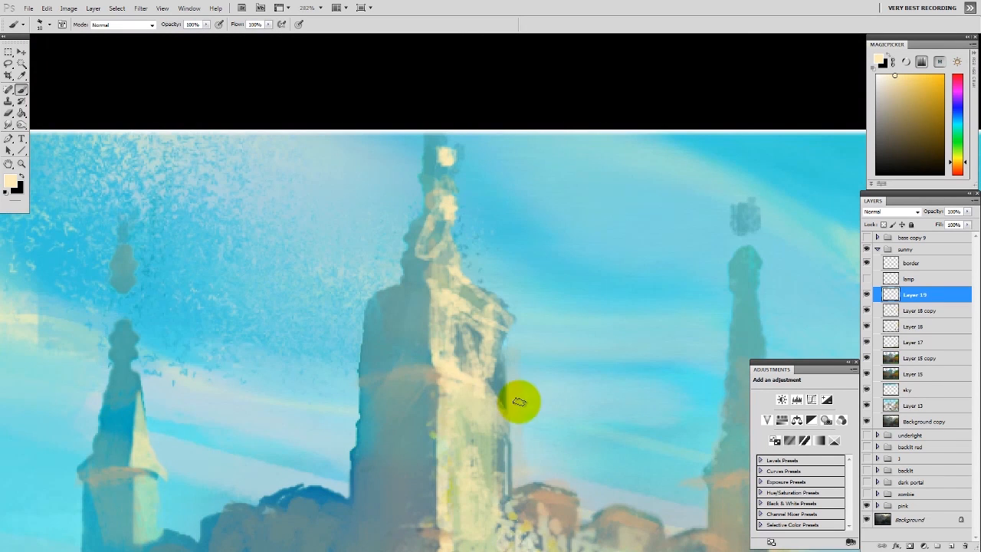
pyautogui.hotkey('ctrl', '-')
pyautogui.hotkey('ctrl', '-')
pyautogui.hotkey('ctrl', '-')
pyautogui.hotkey('ctrl', '-')
pyautogui.hotkey('ctrl', '-')
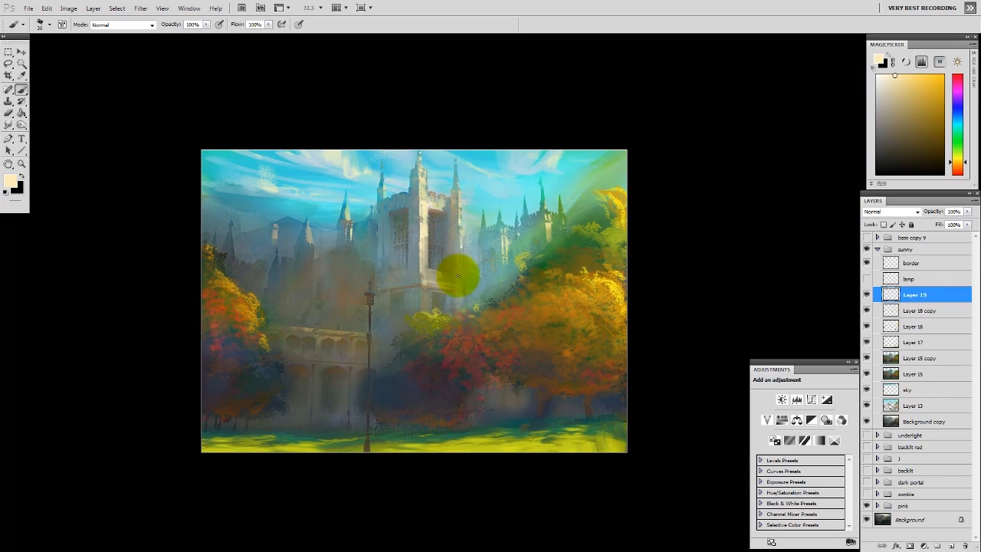
# - Sample a slate blue from the central tower's shaded wall as the brush colour
pyautogui.keyDown('alt'); pyautogui.click(394, 253); pyautogui.keyUp('alt')
pyautogui.scroll(-2, 414, 343)
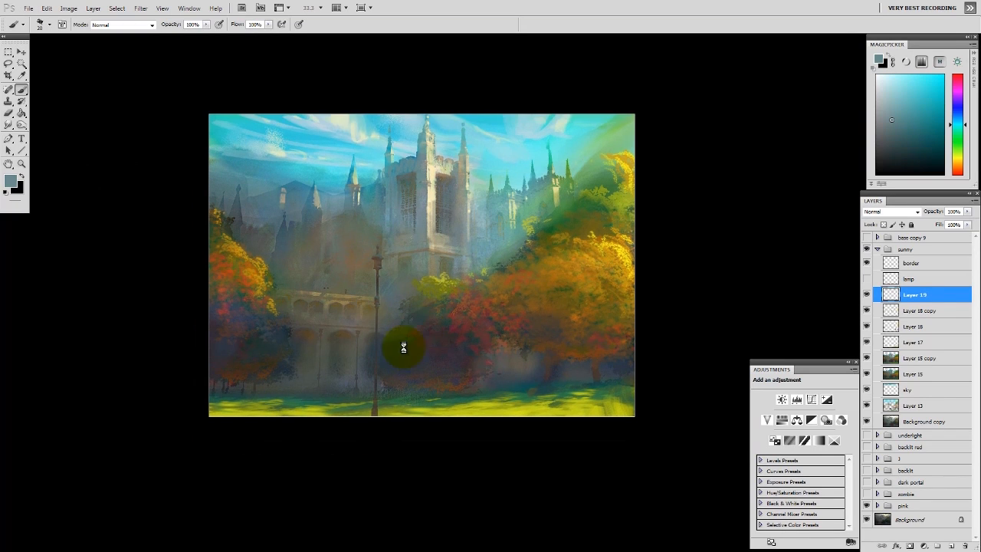